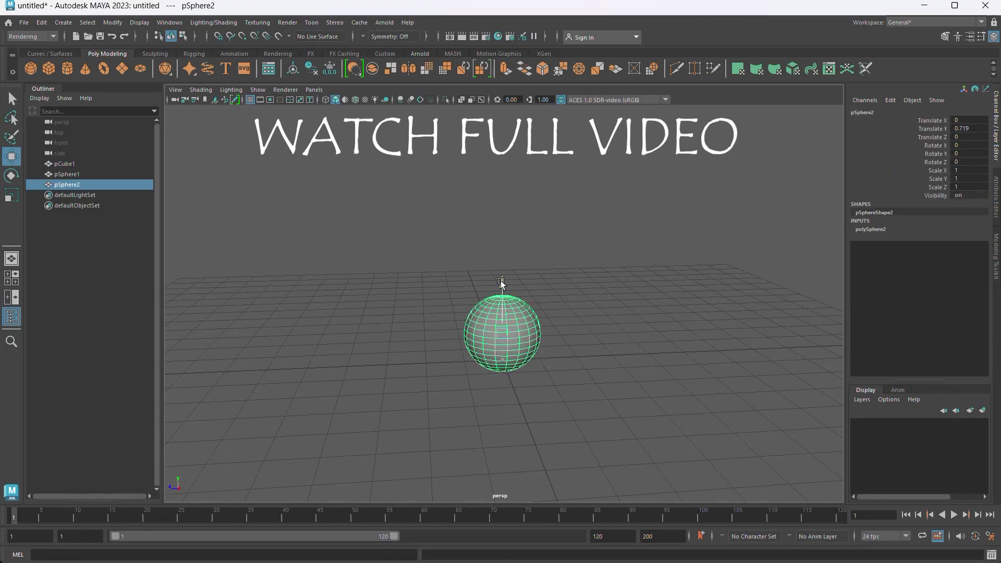
Step: Delete pSphere1 and select the lower-half edges of pSphere2 in front view
key("Delete")
left_click(497, 264)
key("4")
key("space")
key("space")
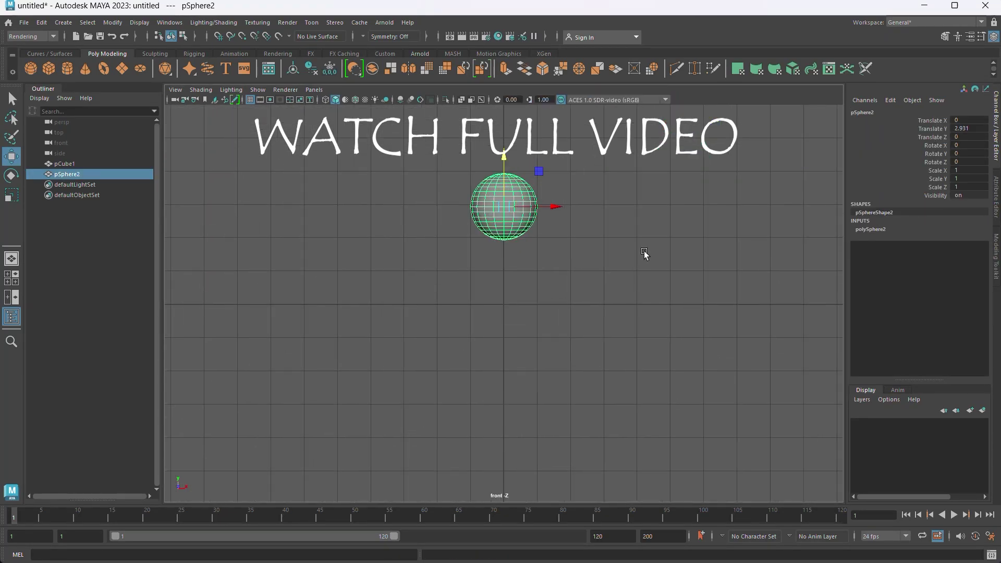
key("space")
mouse_move(420, 418)
left_mouse_down()
mouse_move(660, 284)
mouse_move(499, 401)
left_mouse_up()
key("F10")
Step: Pull the lower-half edges down to stretch the sphere into a capsule
scroll(498, 401, "down", 5)
scroll(496, 282, "up", 5)
left_click_drag(495, 281, 493, 351)
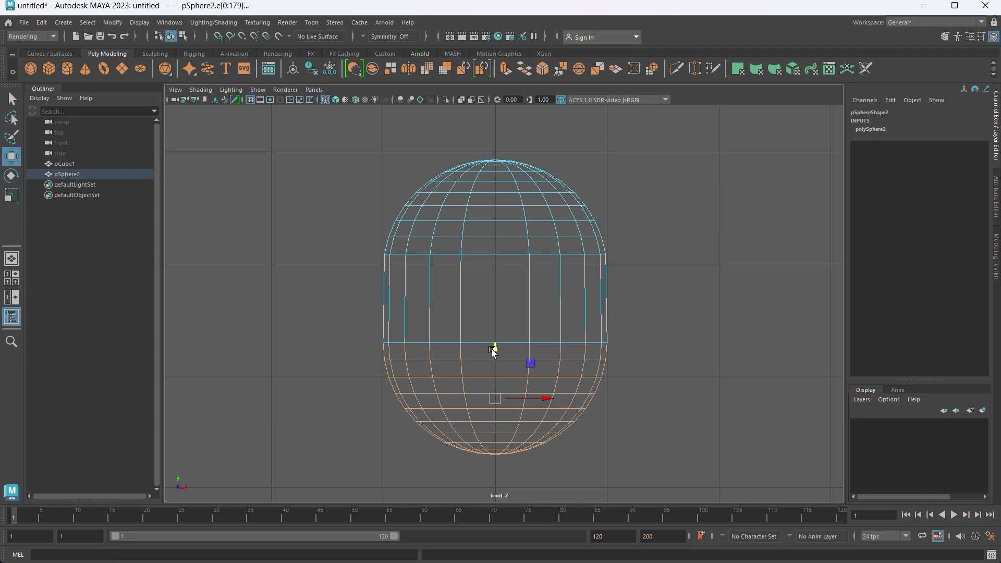
left_click_drag(508, 291, 492, 359)
scroll(505, 319, "down", 5)
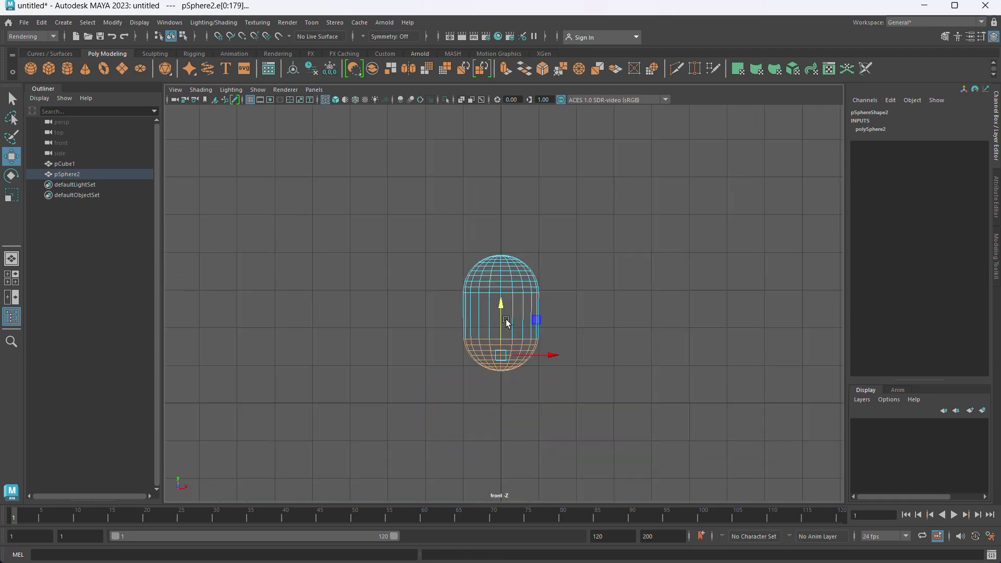
scroll(521, 323, "up", 1)
scroll(580, 326, "up", 2)
left_click(580, 326)
left_click_drag(580, 326, 645, 236)
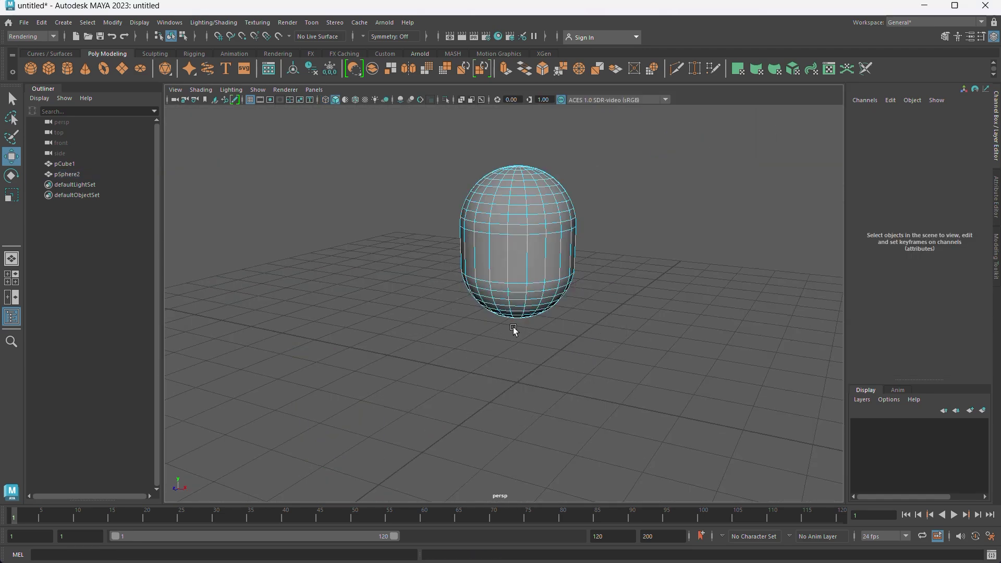
Step: Undo the last change and lower the bottom half again to lengthen the capsule
key("space")
key("space")
key("ctrl+z")
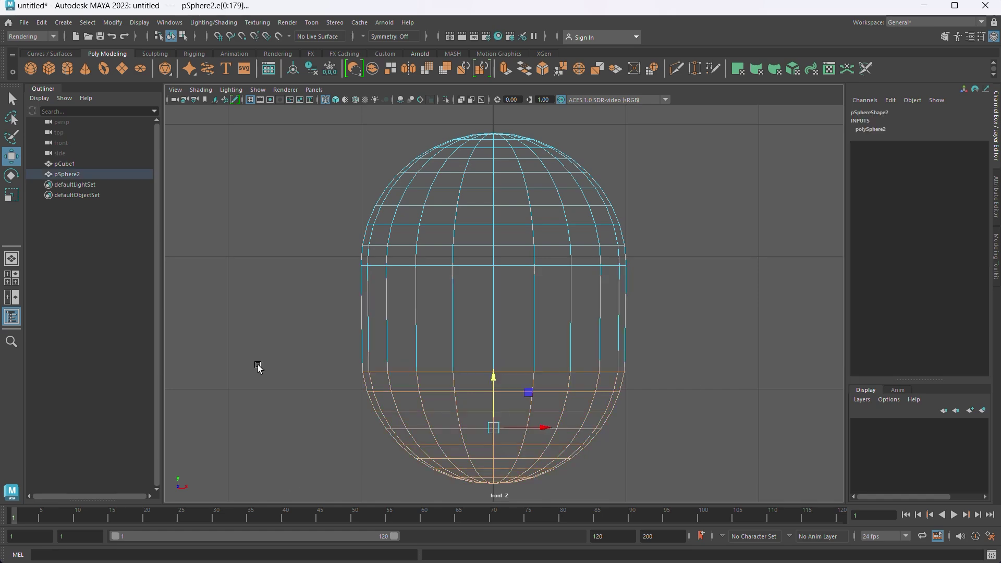
scroll(258, 368, "down", 5)
scroll(516, 330, "up", 4)
left_click_drag(516, 334, 512, 365)
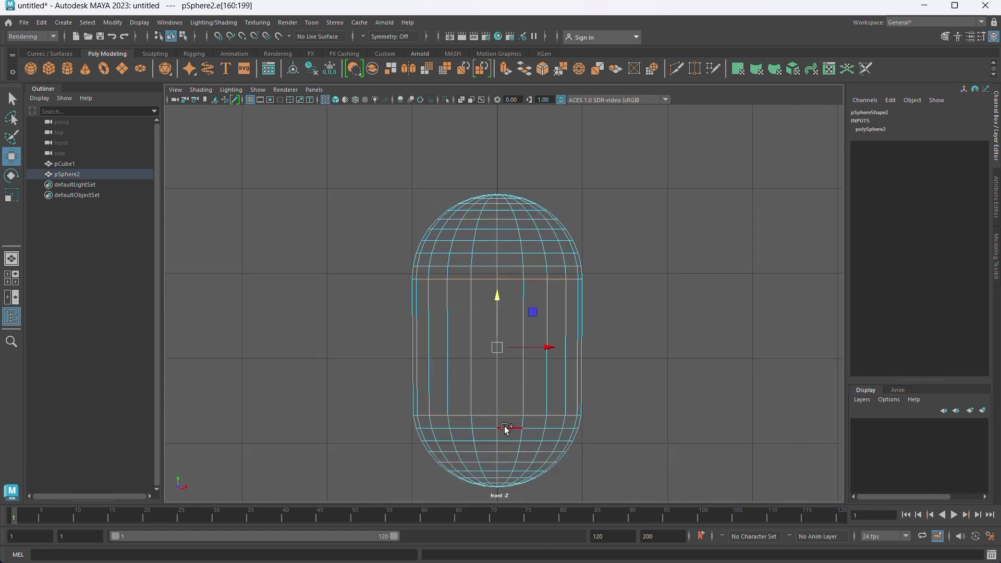
Step: Delete a vertical edge and adjust the bottom edge loops to flatten the base
right_click_drag(445, 368, 444, 368, "shift")
scroll(585, 308, "down", 4)
scroll(520, 440, "up", 4)
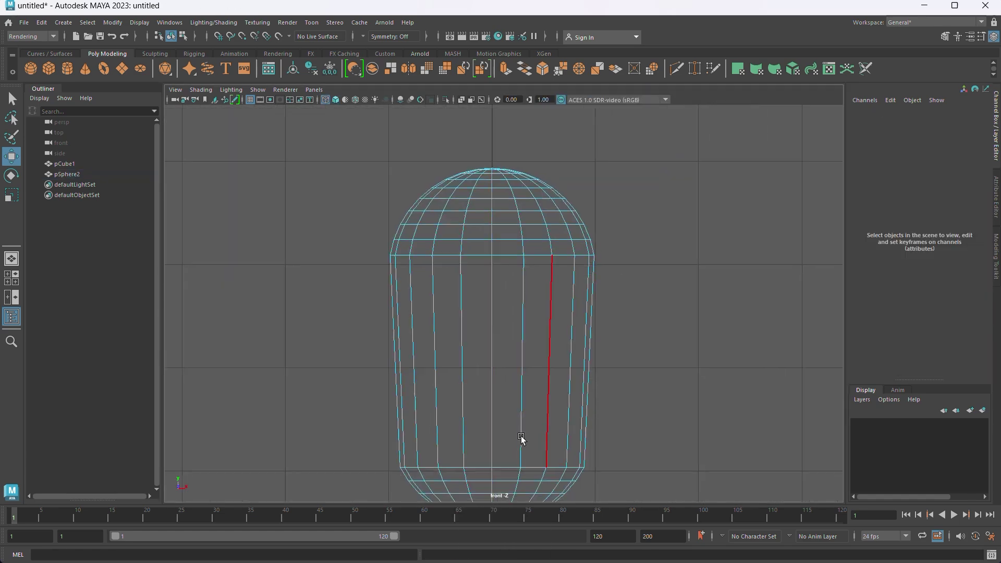
double_click(496, 386)
scroll(495, 390, "up", 2)
double_click(496, 421)
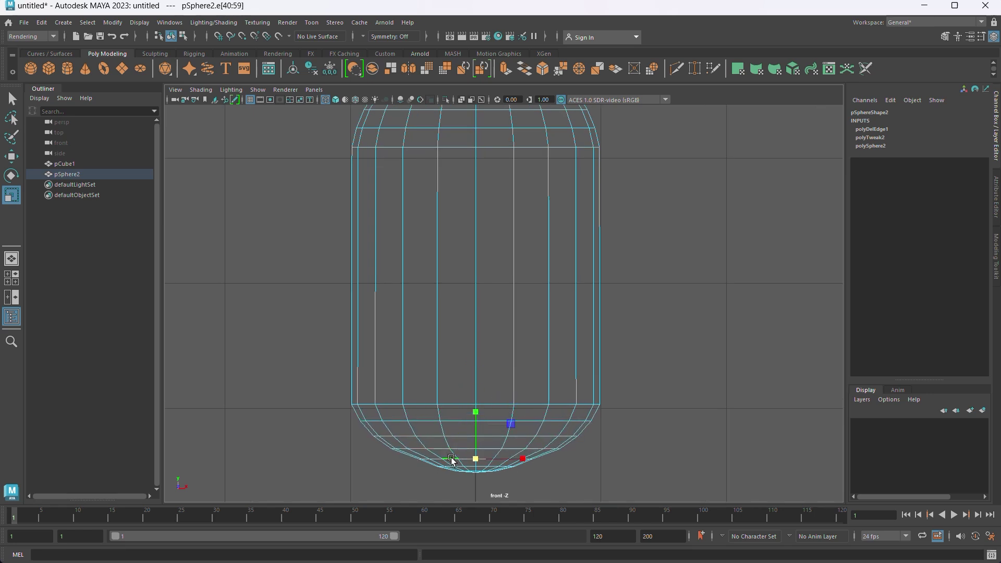
left_click(488, 483)
key("space")
key("space")
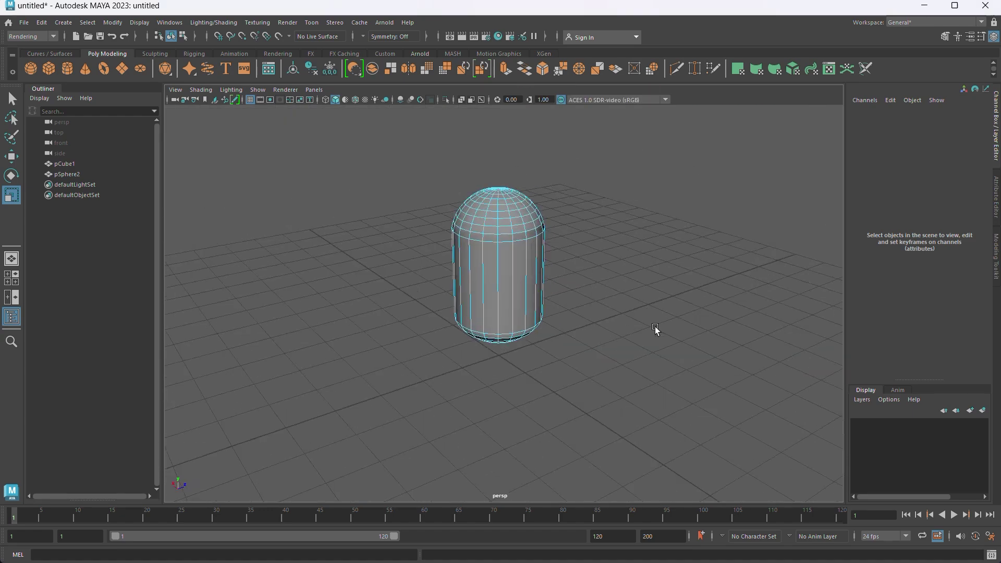
Step: Select a wedge of bottom-cap faces for the first leg with the Move tool
mouse_move(566, 397)
left_mouse_down("alt")
mouse_move(536, 408)
mouse_move(609, 347)
left_mouse_up("alt")
scroll(563, 380, "up", 3)
left_click(565, 390)
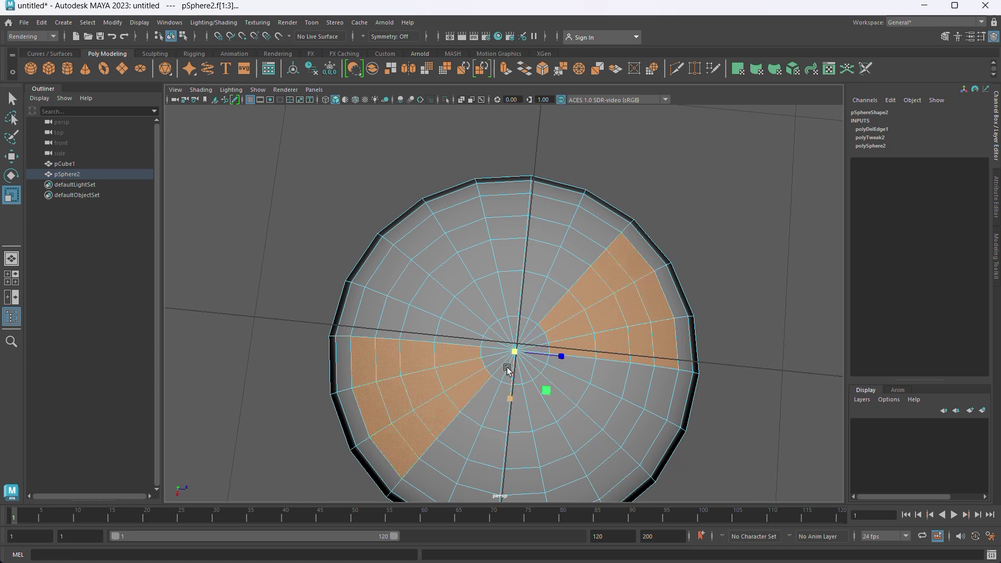
right_click_drag(509, 370, 393, 348)
scroll(392, 348, "up", 2)
right_click_drag(507, 371, 509, 418)
left_click_drag(536, 358, 572, 452, "alt")
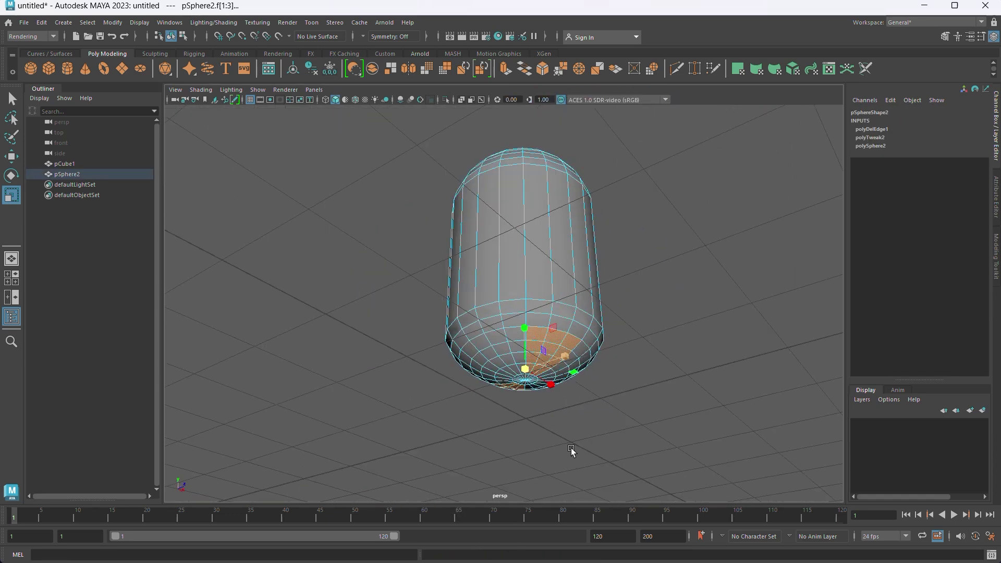
key("w")
Step: Select the opposite wedge of bottom-cap faces for the second leg
mouse_move(505, 359)
left_mouse_down("alt")
mouse_move(620, 443)
mouse_move(623, 285)
left_mouse_up("alt")
scroll(623, 286, "up", 5)
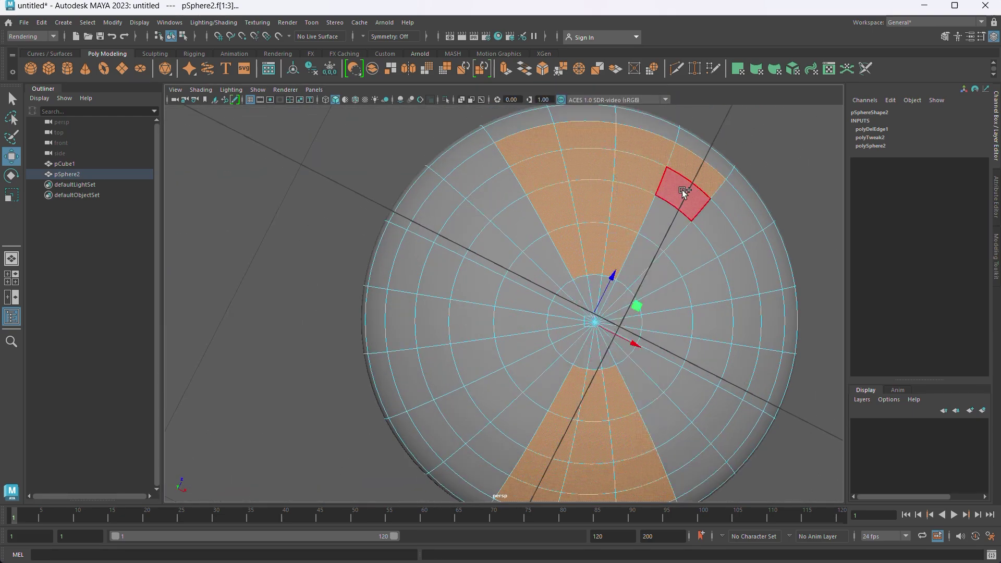
scroll(475, 473, "down", 5)
mouse_move(475, 473)
left_mouse_down("alt")
mouse_move(529, 376)
mouse_move(617, 358)
mouse_move(600, 388)
left_mouse_up("alt")
left_click_drag(550, 358, 579, 321, "alt")
scroll(579, 320, "up", 5)
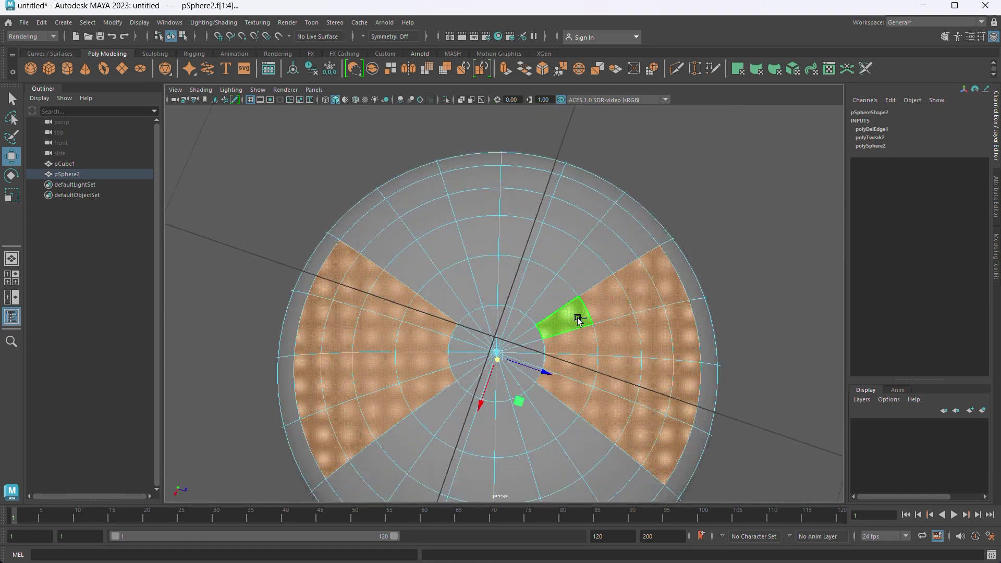
left_click(433, 392, "shift")
key("space")
key("space")
Step: Pick faces on both leg areas from a side view, then deselect the body
mouse_move(640, 189)
left_mouse_down("alt")
mouse_move(496, 261)
mouse_move(518, 410)
mouse_move(558, 365)
mouse_move(736, 403)
mouse_move(626, 313)
left_mouse_up("alt")
scroll(558, 417, "down", 5)
left_click(558, 418)
scroll(592, 346, "up", 5)
scroll(501, 292, "up", 5)
left_click(384, 273)
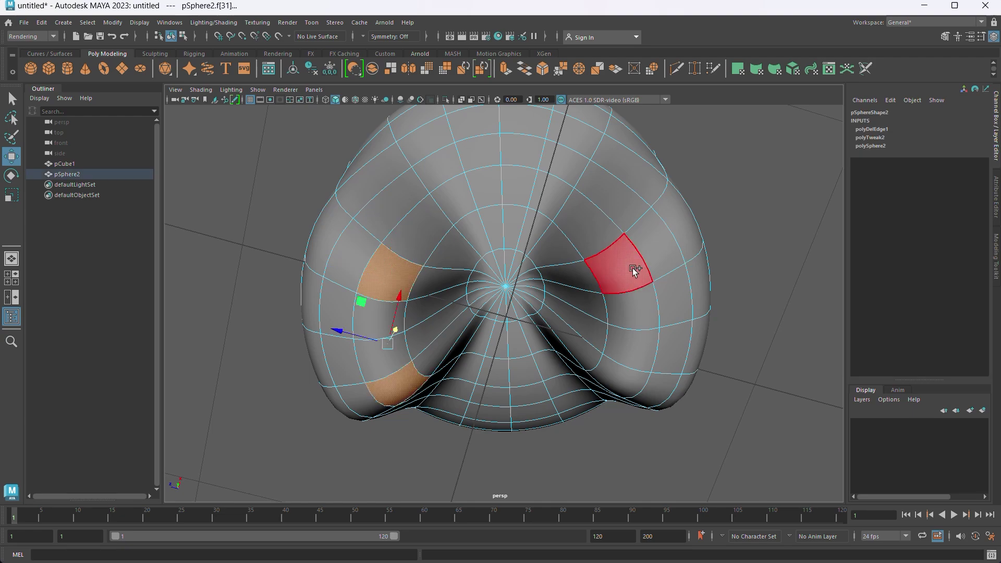
left_click(634, 268, "shift")
mouse_move(633, 268)
left_mouse_down("alt")
mouse_move(497, 387)
mouse_move(586, 246)
left_mouse_up("alt")
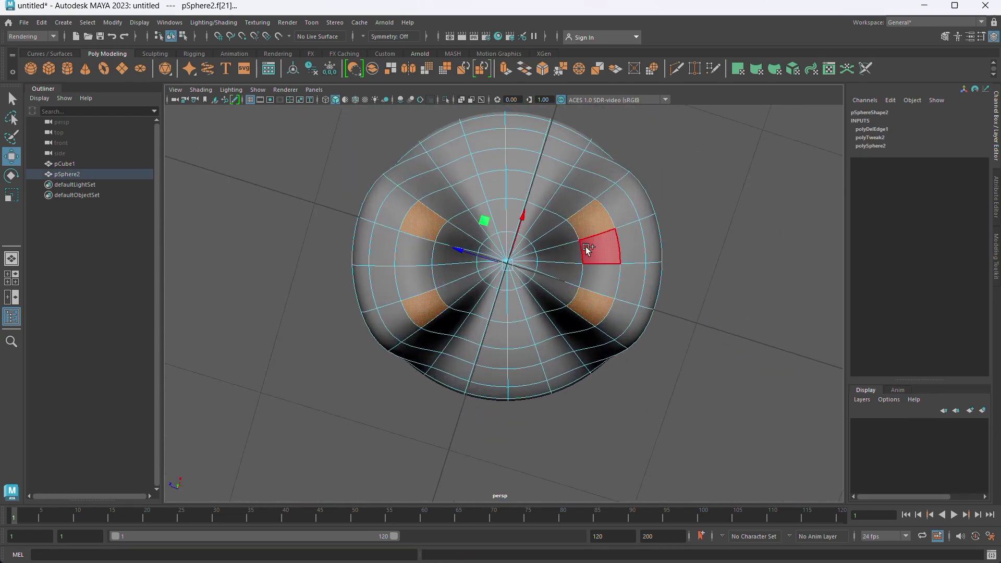
mouse_move(504, 254)
left_mouse_down("alt")
mouse_move(503, 417)
mouse_move(738, 246)
mouse_move(625, 328)
mouse_move(617, 246)
mouse_move(353, 325)
mouse_move(407, 311)
mouse_move(607, 87)
left_mouse_up("alt")
left_click(626, 329)
left_click(412, 300)
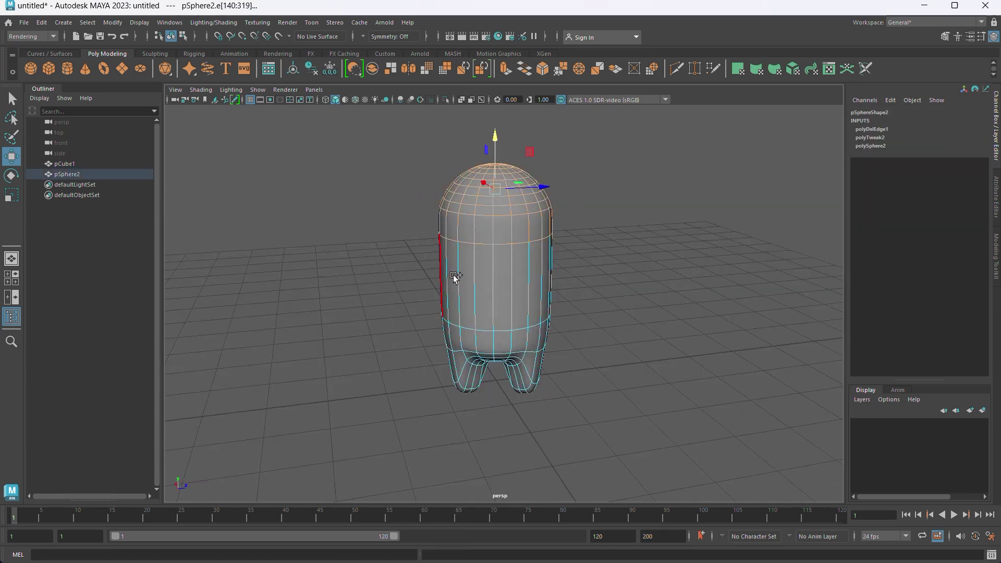
Step: Select the body from below and switch to vertex mode via the marking menu
left_click(530, 398)
scroll(584, 281, "up", 3)
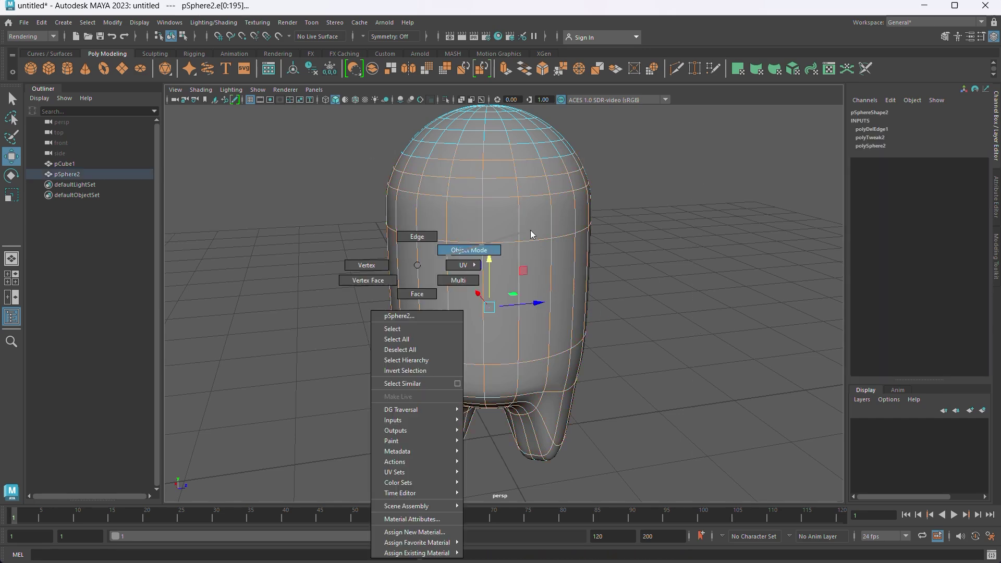
right_click_drag(530, 230, 547, 317)
scroll(546, 317, "up", 3)
mouse_move(547, 317)
left_mouse_down("alt")
mouse_move(647, 289)
mouse_move(604, 266)
left_mouse_up("alt")
scroll(512, 331, "up", 5)
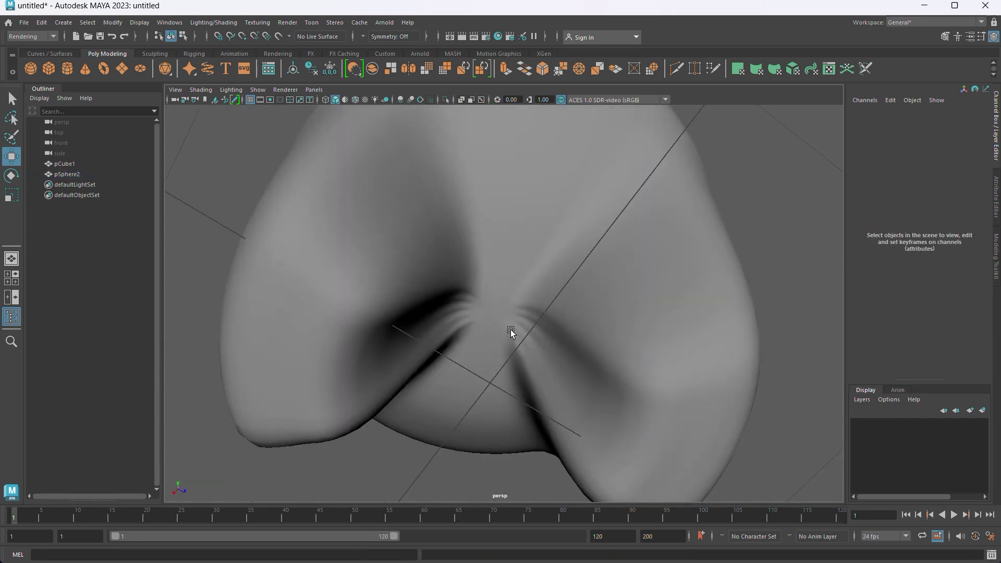
left_click(530, 265)
right_click_drag(529, 265, 513, 239)
mouse_move(513, 239)
left_mouse_down("alt")
mouse_move(527, 332)
mouse_move(517, 251)
left_mouse_up("alt")
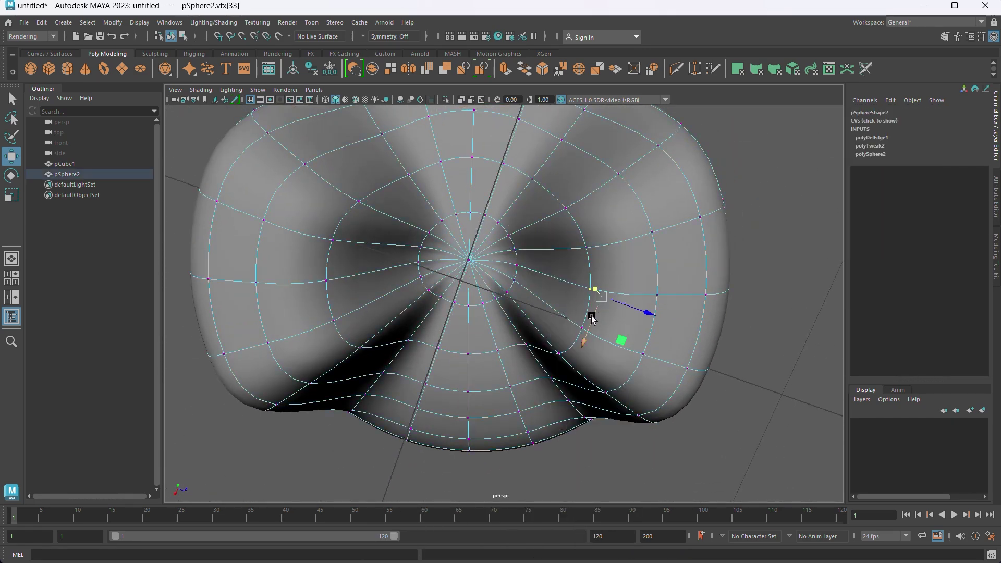
Step: Move the vertices between and under the legs to round the feet, then return to object mode
mouse_move(592, 320)
left_mouse_down("alt")
mouse_move(599, 459)
mouse_move(553, 417)
mouse_move(411, 459)
mouse_move(501, 411)
mouse_move(568, 230)
left_mouse_up("alt")
left_click(411, 459)
left_click(568, 229)
left_click_drag(484, 182, 347, 318, "alt")
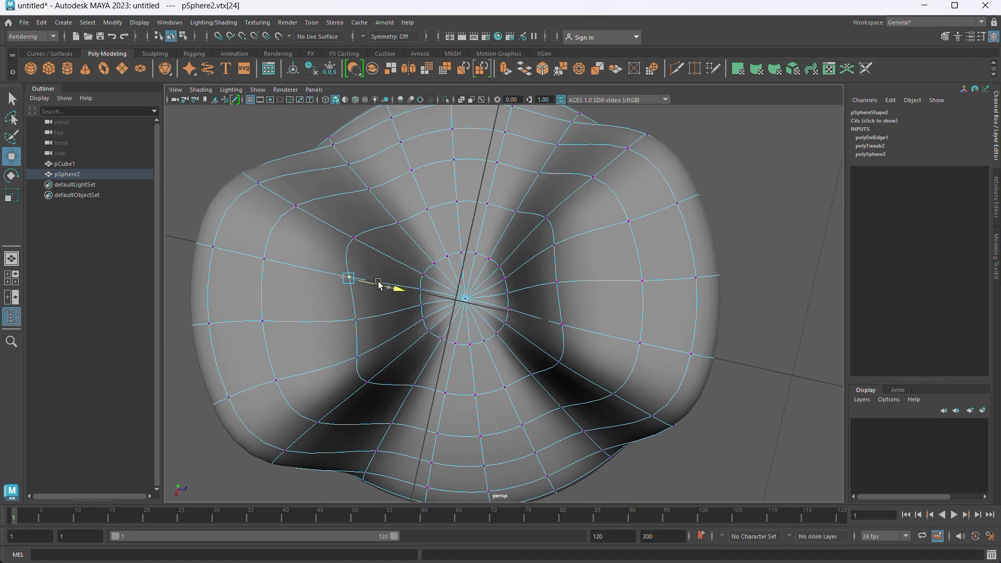
mouse_move(379, 285)
left_mouse_down("alt")
mouse_move(570, 409)
mouse_move(720, 413)
mouse_move(542, 429)
mouse_move(627, 361)
left_mouse_up("alt")
right_click_drag(553, 259, 681, 181)
Step: Insert a horizontal edge loop around the body with the multi-cut tool
left_click(612, 298)
scroll(511, 236, "up", 5)
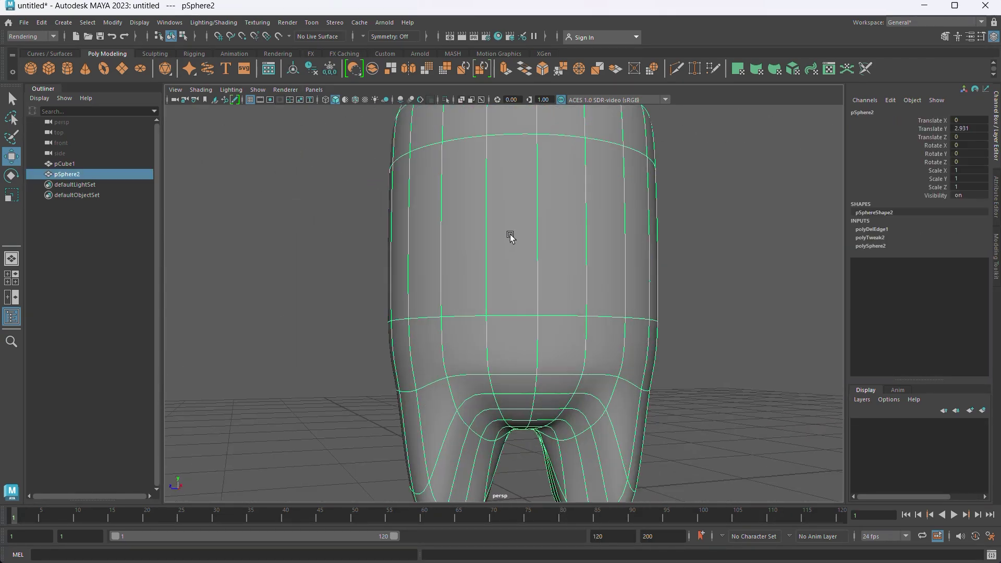
scroll(510, 236, "down", 3)
left_click_drag(530, 224, 528, 232, "alt")
key("ctrl+F10")
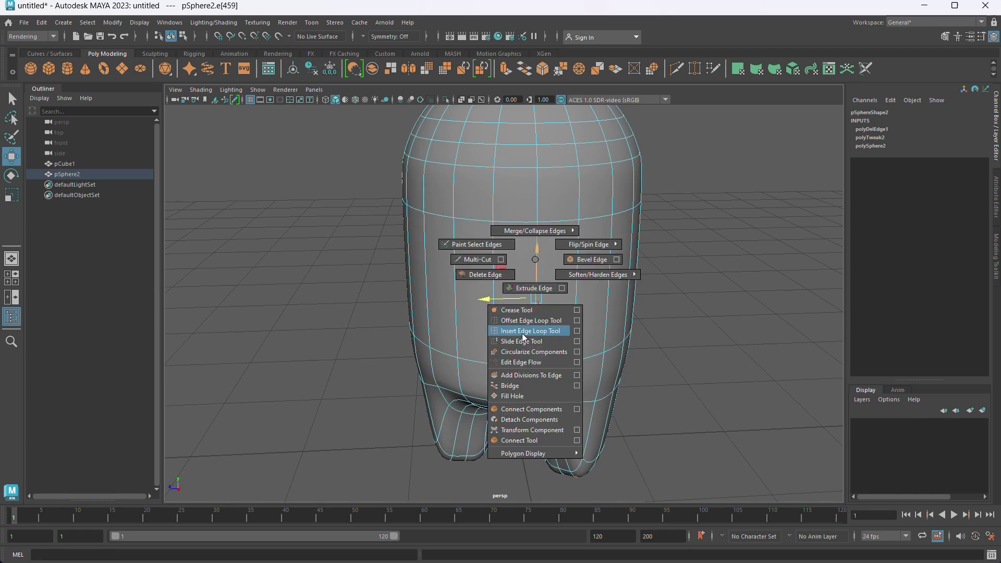
left_click(522, 333)
left_click(537, 287)
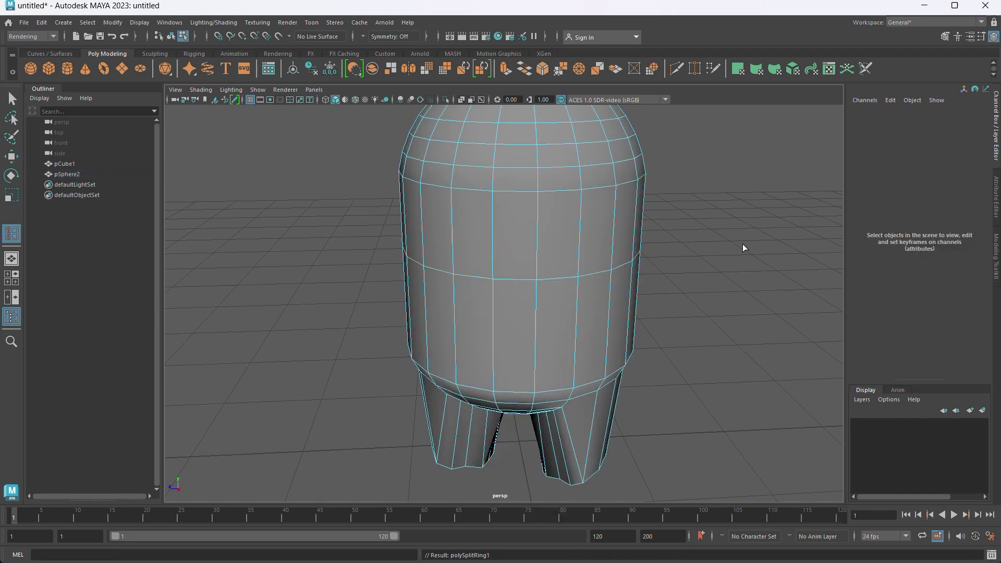
key("w")
right_click_drag(708, 229, 709, 272)
Step: Select faces and edges around the body's sides to locate the backpack area
key("ctrl+a")
left_click(485, 331)
key("space")
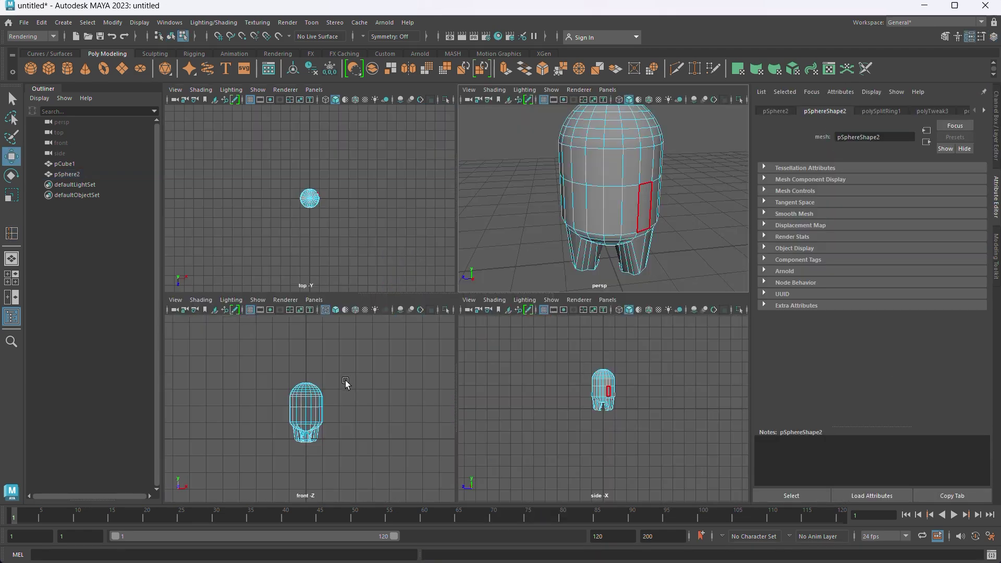
key("space")
left_click_drag(526, 362, 507, 280, "alt")
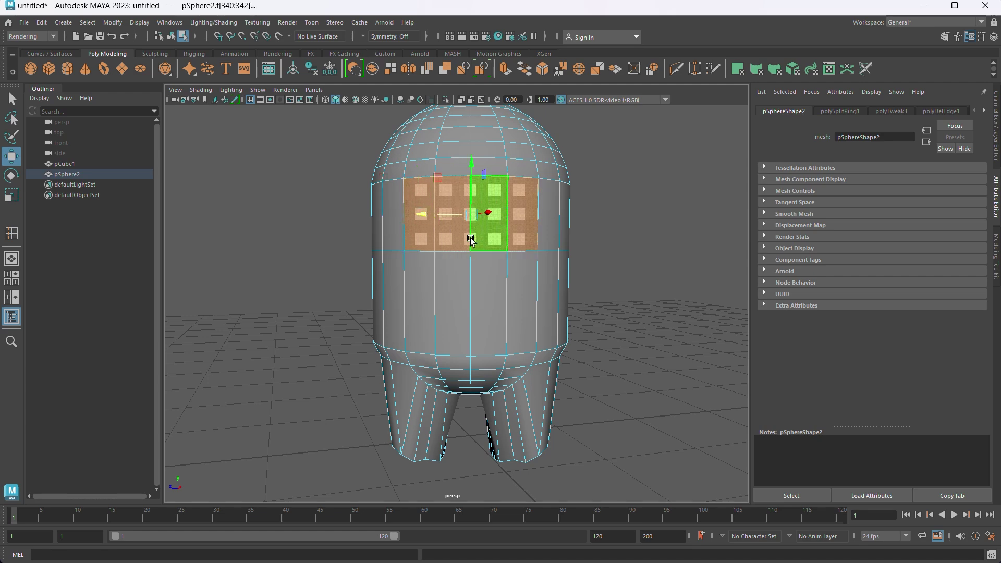
left_click_drag(471, 241, 442, 320, "alt")
scroll(429, 321, "up", 3)
left_click(636, 265)
right_click_drag(636, 265, 622, 211)
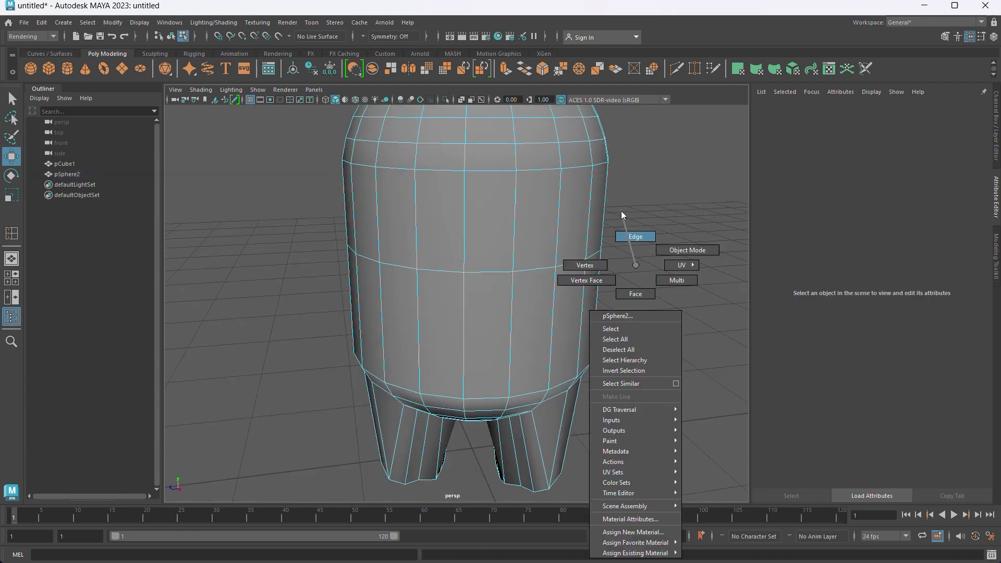
left_click(488, 271)
left_click(661, 230)
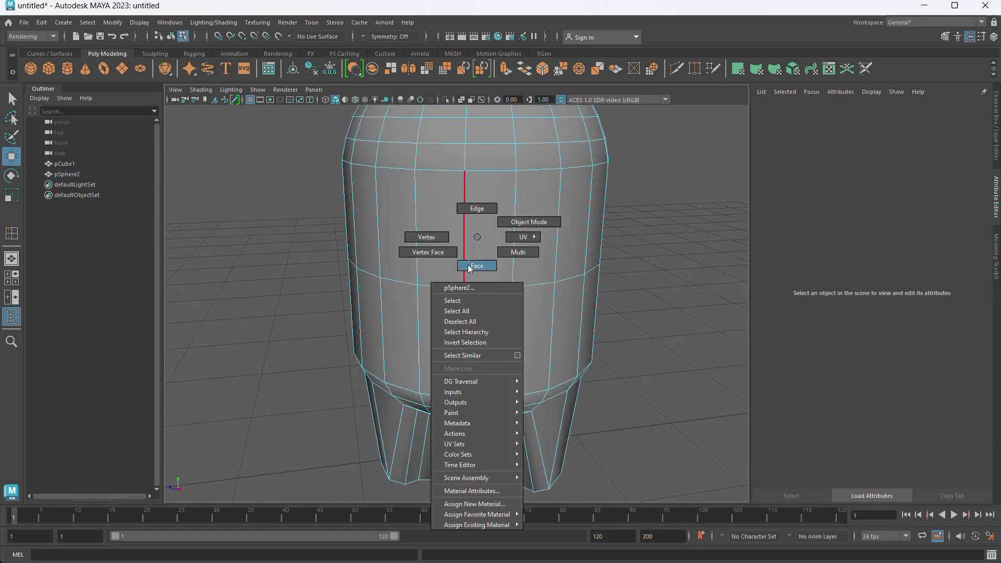
right_click_drag(466, 250, 501, 440)
Step: Extrude the two back faces outward to form the backpack
mouse_move(417, 228)
left_mouse_down("alt")
mouse_move(398, 263)
mouse_move(313, 273)
left_mouse_up("alt")
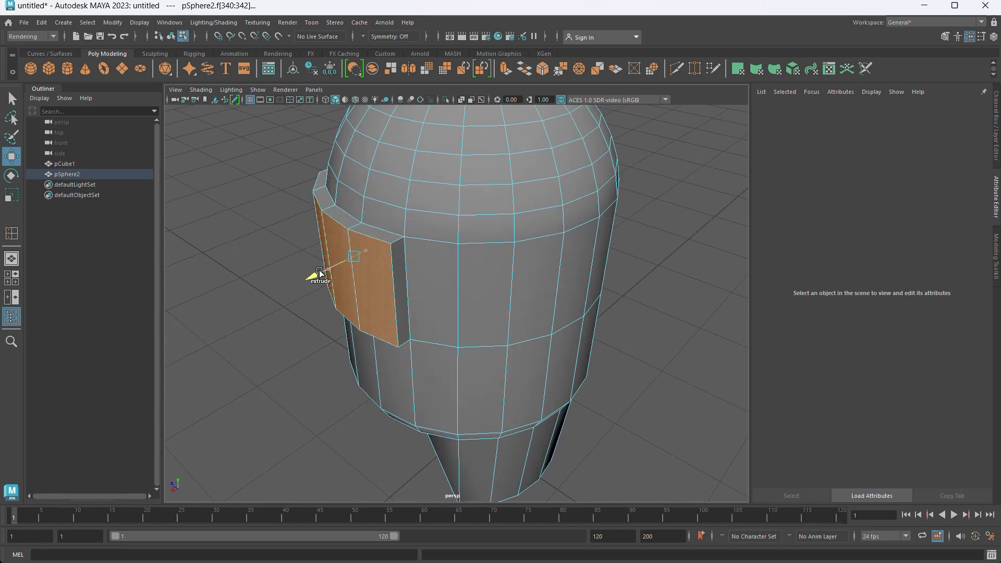
key("ctrl+e")
left_click_drag(331, 366, 523, 348, "alt")
left_click(652, 289)
Step: Preview the body smoothed and orbit to inspect the backpack
key("3")
left_click_drag(652, 289, 492, 365, "alt")
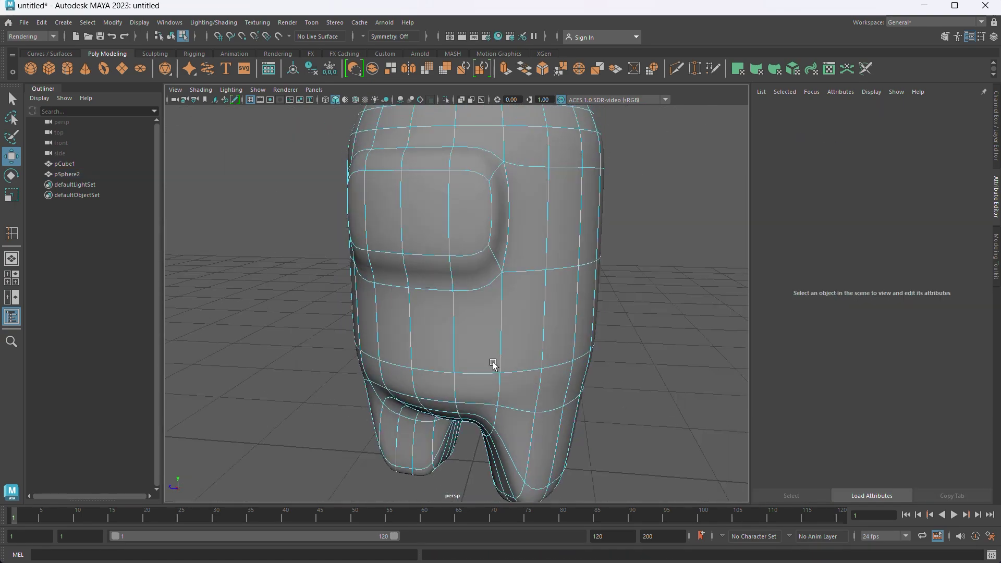
scroll(525, 357, "down", 5)
scroll(471, 312, "up", 8)
scroll(471, 312, "down", 5)
scroll(432, 257, "up", 5)
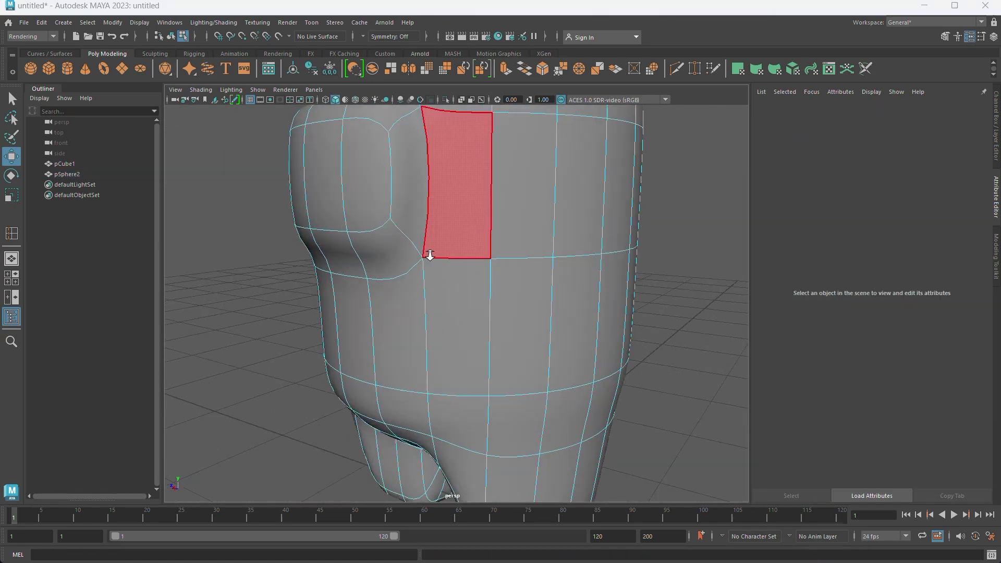
scroll(431, 257, "down", 5)
left_click_drag(574, 120, 392, 443)
Step: Select the visor faces, push them outward, and preview the model smoothed
right_click_drag(362, 265, 484, 207)
scroll(525, 264, "up", 5)
key("1")
right_click_drag(503, 263, 503, 291)
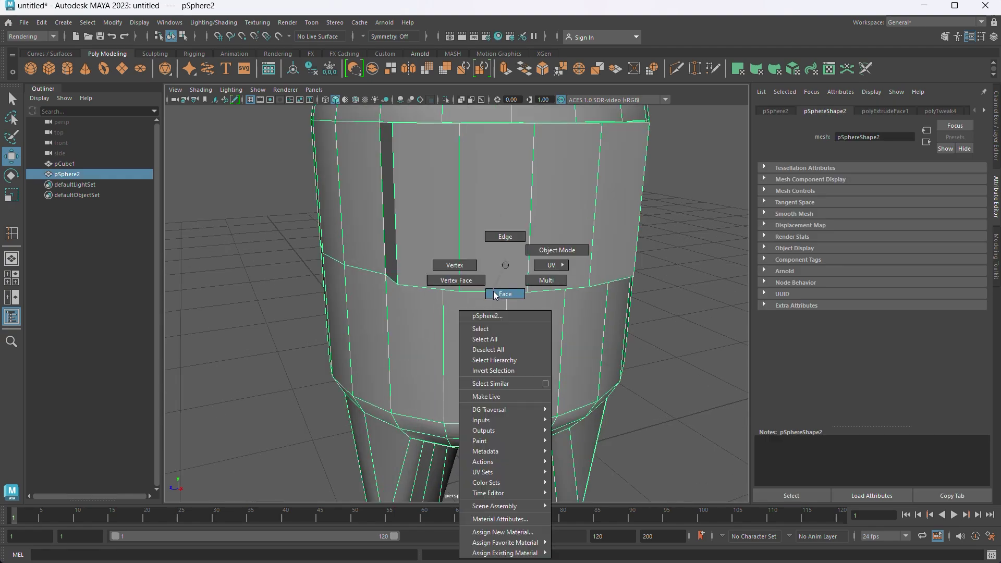
left_click(555, 224)
mouse_move(555, 224)
left_mouse_down("alt")
mouse_move(588, 322)
mouse_move(599, 325)
mouse_move(596, 311)
mouse_move(447, 336)
left_mouse_up("alt")
left_click(643, 248)
key("3")
scroll(553, 334, "down", 3)
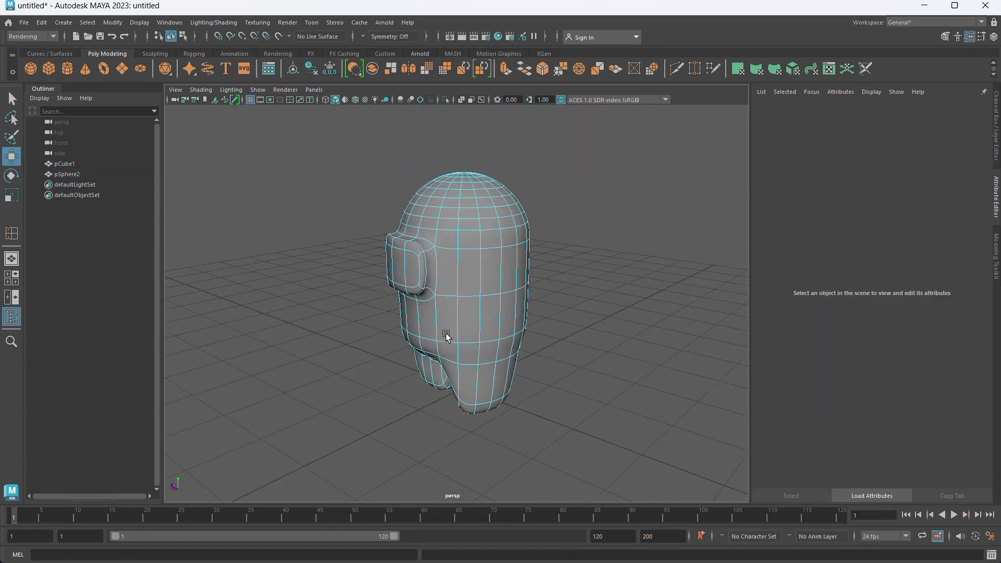
Step: With smooth preview off, insert edge loops across the body and just below the visor
scroll(445, 333, "up", 4)
right_click_drag(479, 300, 465, 237)
key("1")
left_click(476, 239)
scroll(475, 268, "up", 2)
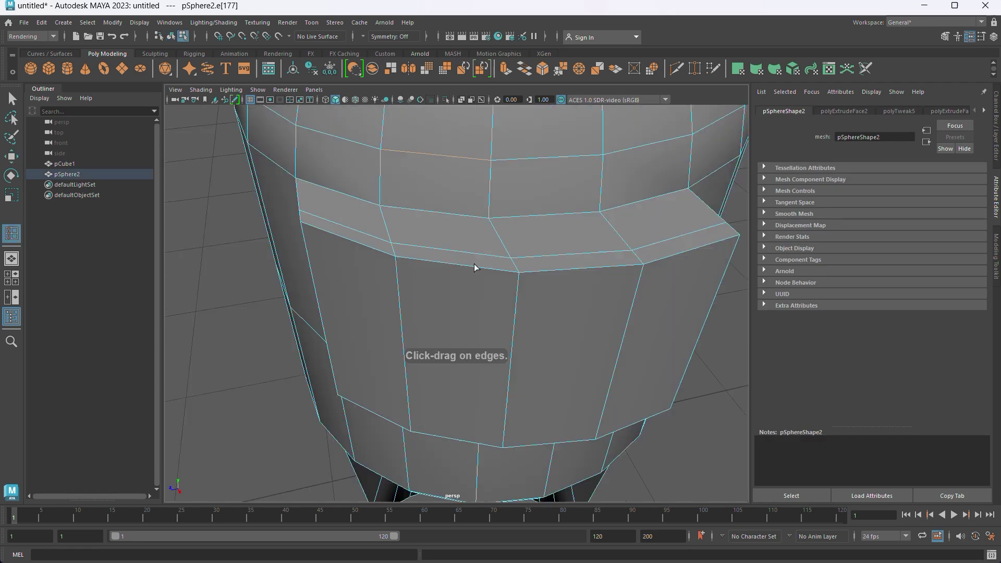
left_click(490, 198)
mouse_move(490, 198)
left_mouse_down("alt")
mouse_move(436, 234)
mouse_move(484, 273)
left_mouse_up("alt")
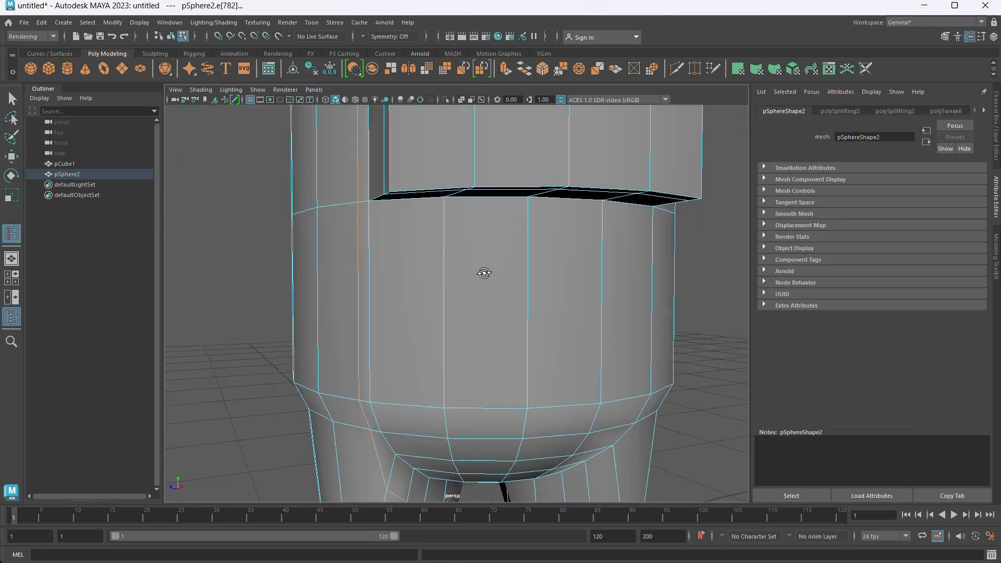
left_click(375, 226)
left_click_drag(376, 226, 488, 278, "alt")
scroll(436, 241, "down", 5)
Step: Select the face strip along the top of the visor and inspect it from several angles
left_click(570, 283)
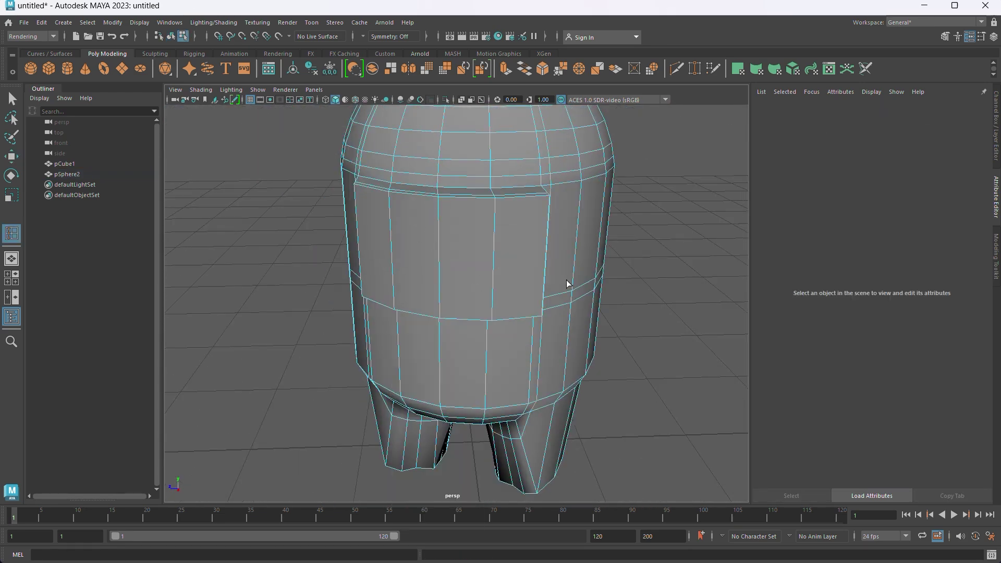
key("w")
right_click(661, 191)
left_click(509, 179)
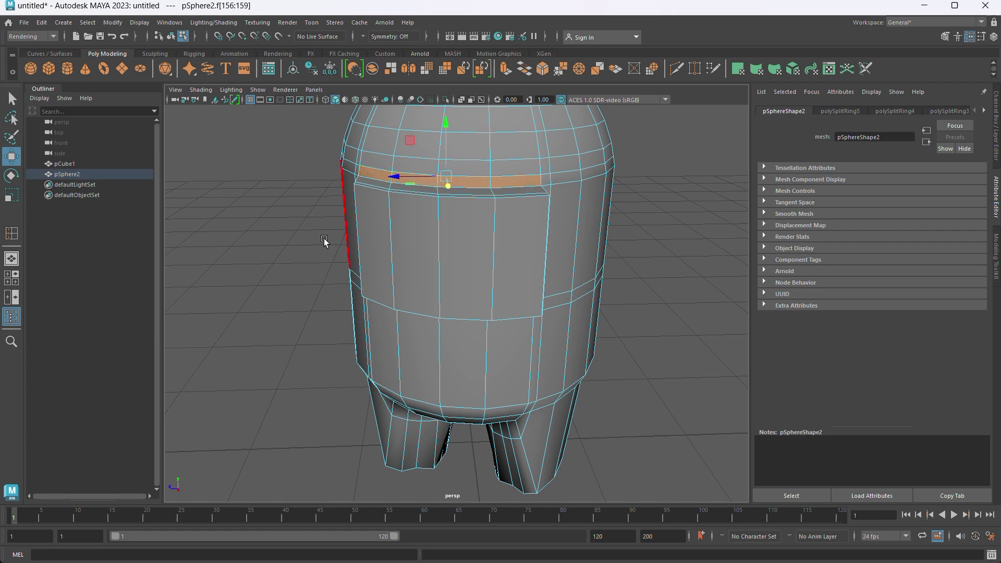
left_click_drag(324, 239, 483, 194, "alt")
mouse_move(549, 322)
left_mouse_down("alt")
mouse_move(472, 257)
mouse_move(494, 319)
left_mouse_up("alt")
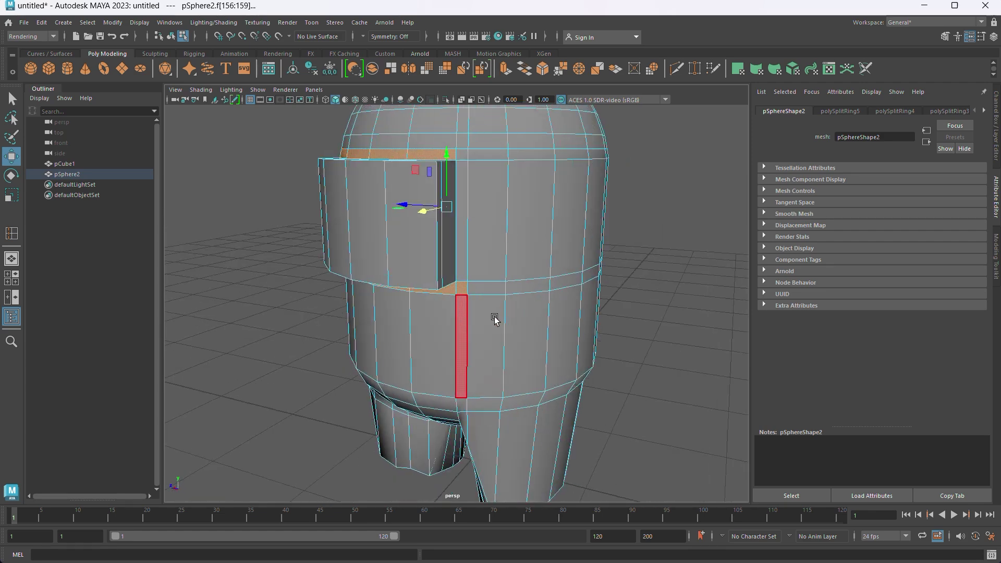
left_click_drag(463, 155, 415, 241, "alt")
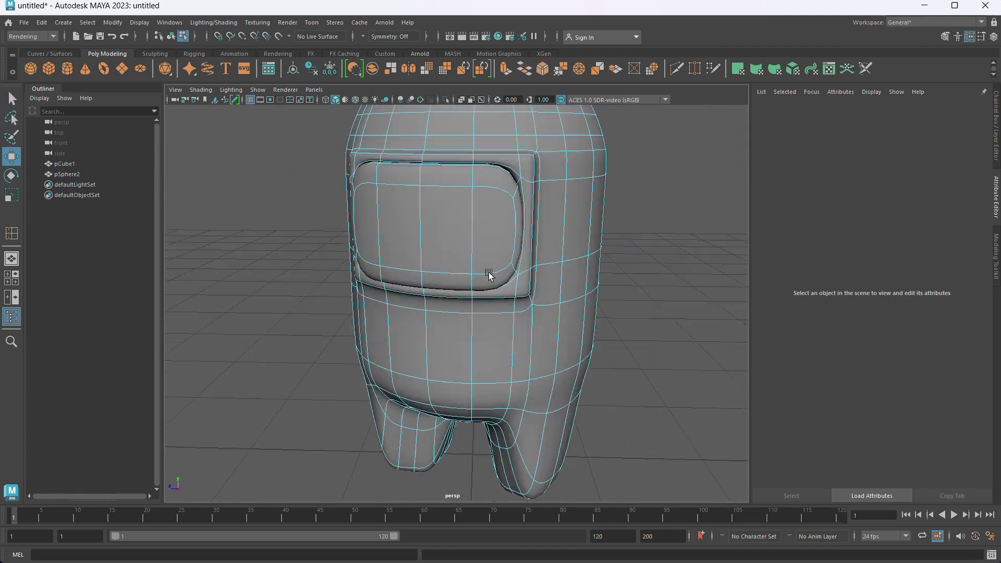
mouse_move(489, 275)
left_mouse_down("alt")
mouse_move(578, 303)
mouse_move(526, 331)
mouse_move(554, 280)
left_mouse_up("alt")
Step: Back in object mode without smoothing, select the edge loop around the head for a new loop
key("F8")
scroll(552, 270, "down", 3)
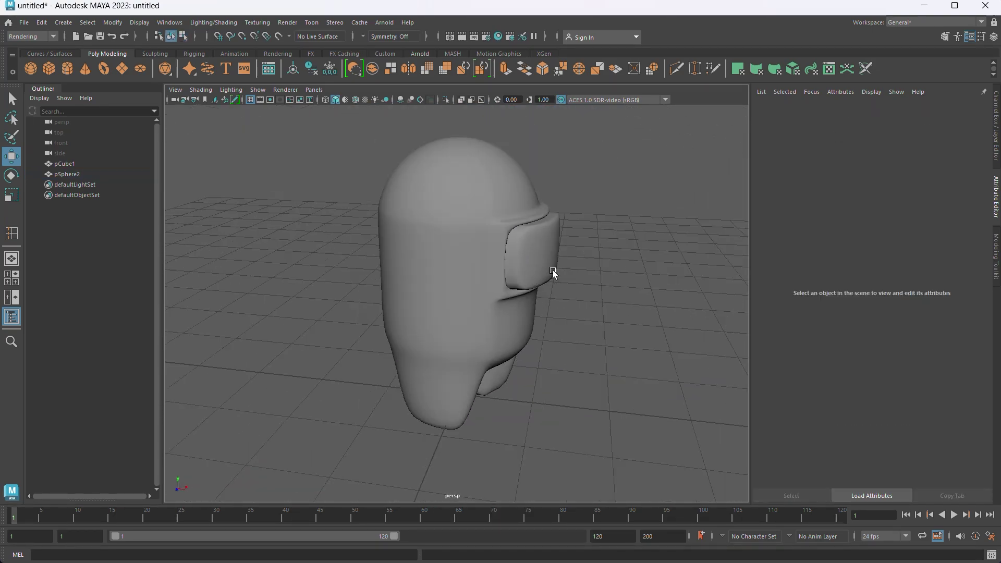
scroll(553, 270, "up", 3)
key("1")
right_click_drag(459, 229, 463, 170)
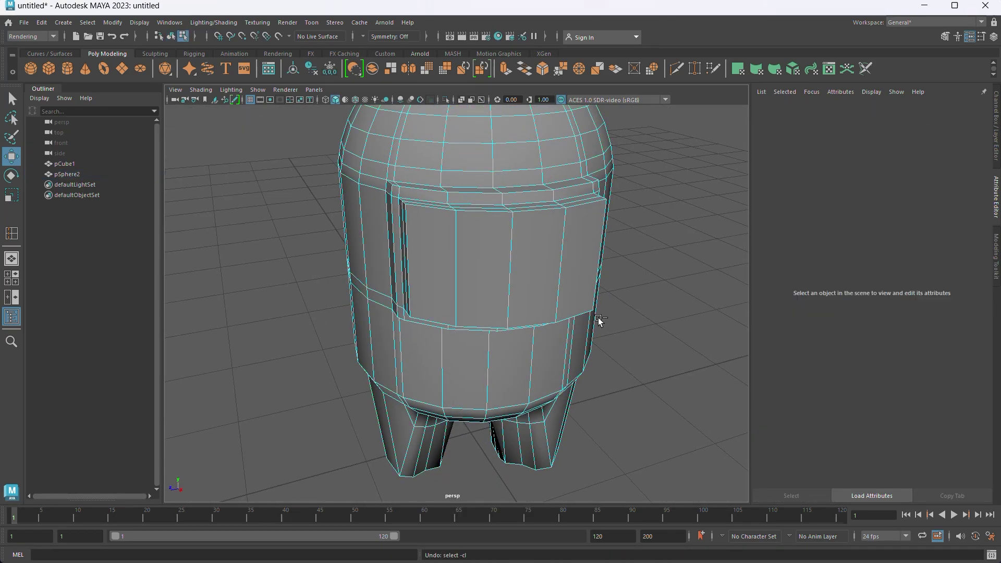
double_click(595, 319, "shift")
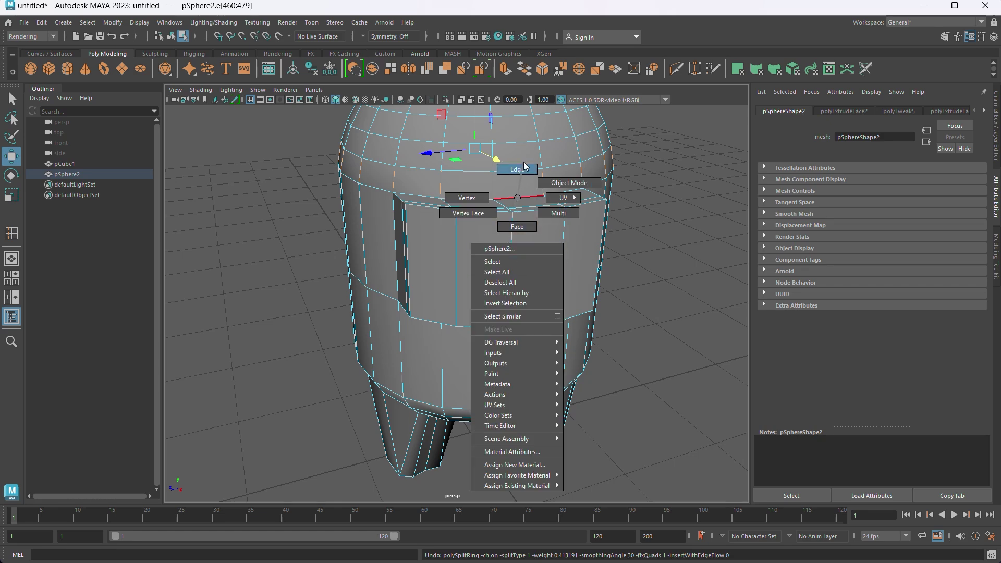
right_click_drag(517, 235, 481, 277, "shift")
scroll(405, 163, "up", 5)
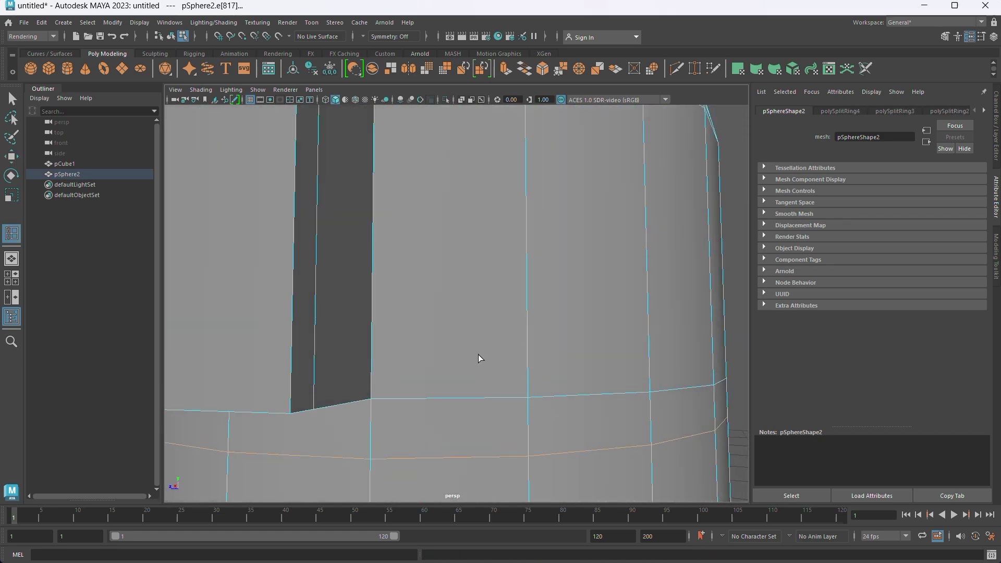
scroll(437, 398, "down", 10)
mouse_move(474, 202)
right_mouse_down()
mouse_move(478, 246)
mouse_move(478, 234)
mouse_move(355, 227)
right_mouse_up()
Step: Select a vertex at the visor edge of the body mesh and inspect the head
left_click(471, 249)
right_click_drag(268, 219, 268, 235)
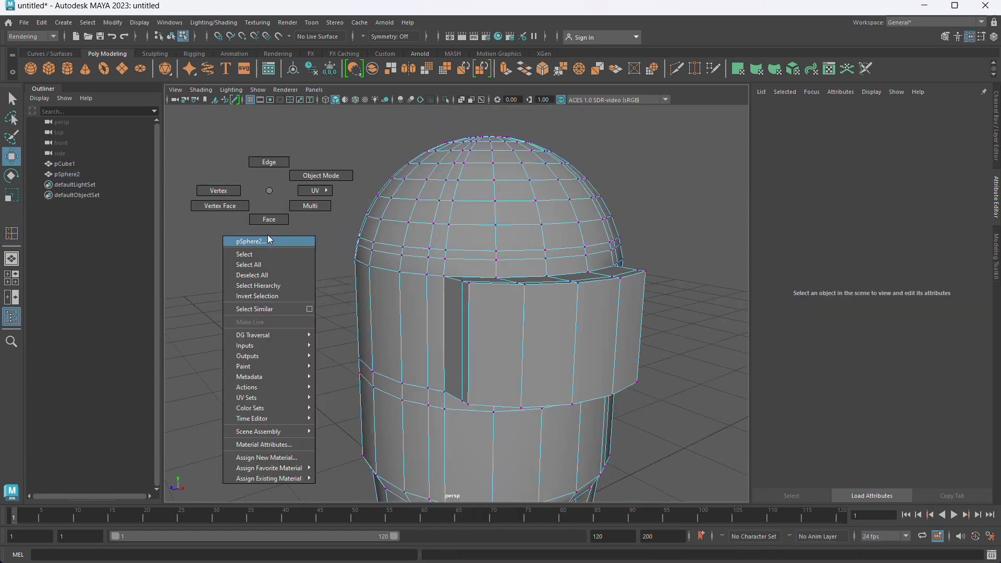
scroll(417, 251, "up", 5)
key("w")
left_click(401, 198)
mouse_move(401, 198)
left_mouse_down("alt")
mouse_move(579, 334)
mouse_move(575, 369)
left_mouse_up("alt")
mouse_move(478, 351)
left_mouse_down("alt")
mouse_move(315, 481)
mouse_move(395, 487)
mouse_move(489, 230)
mouse_move(527, 326)
left_mouse_up("alt")
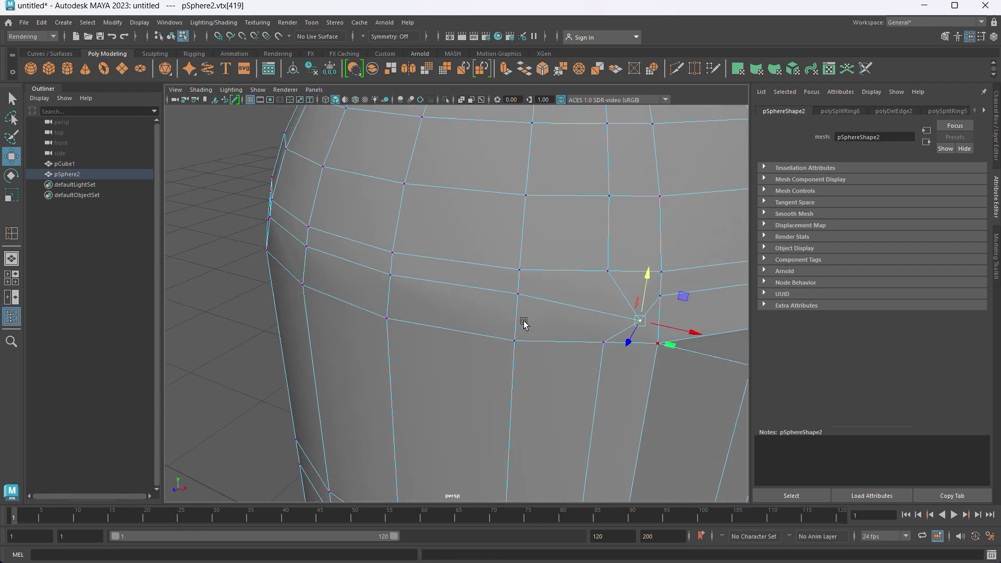
scroll(494, 327, "up", 5)
scroll(493, 323, "down", 4)
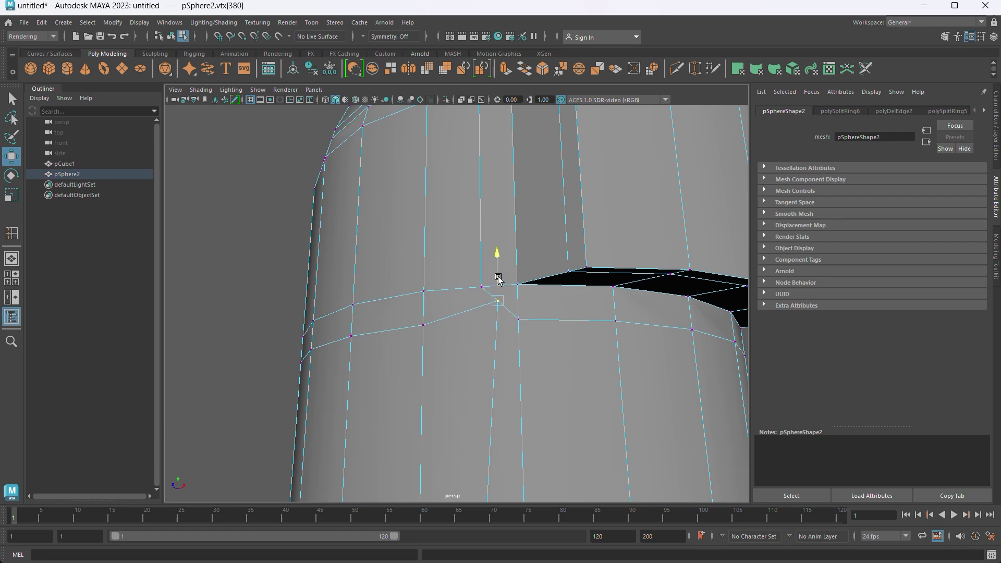
scroll(498, 279, "down", 5)
mouse_move(485, 346)
left_mouse_down("alt")
mouse_move(358, 447)
mouse_move(519, 478)
left_mouse_up("alt")
scroll(358, 447, "up", 4)
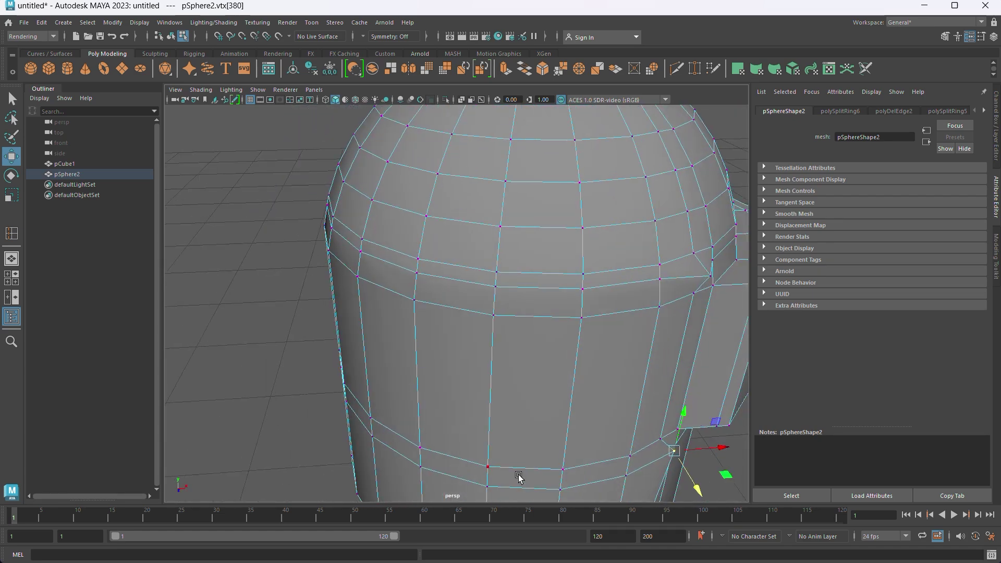
scroll(653, 469, "down", 3)
scroll(626, 419, "up", 5)
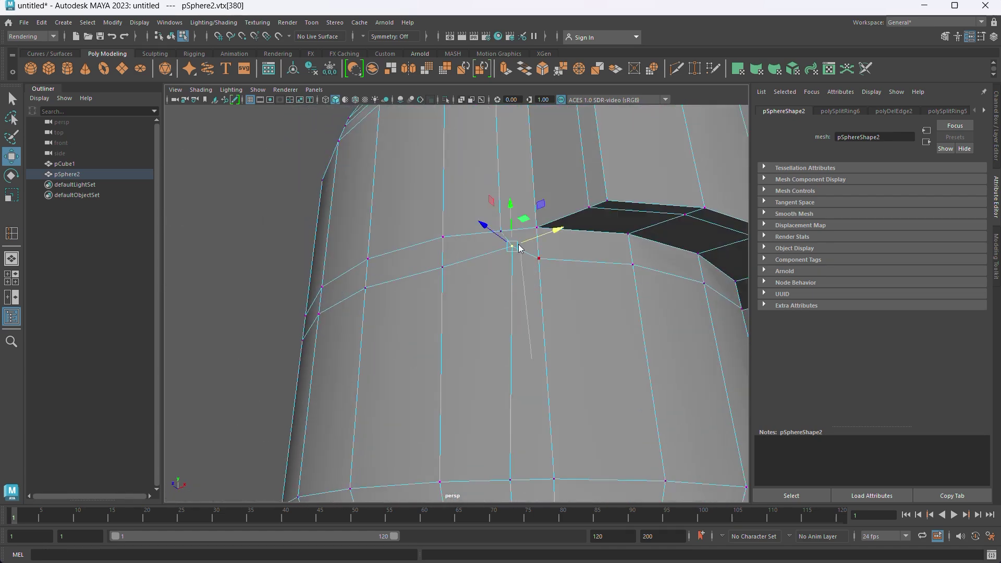
scroll(506, 246, "up", 3)
Step: Pick edges beside the visor and move the visor-corner vertex to tidy the rim
left_click(614, 150, "shift")
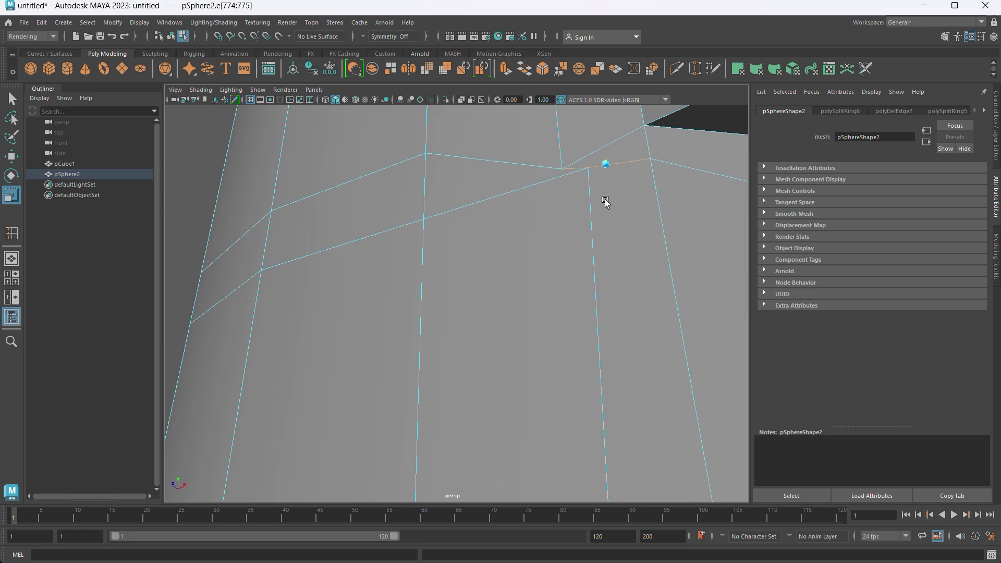
scroll(494, 369, "down", 5)
scroll(525, 308, "up", 4)
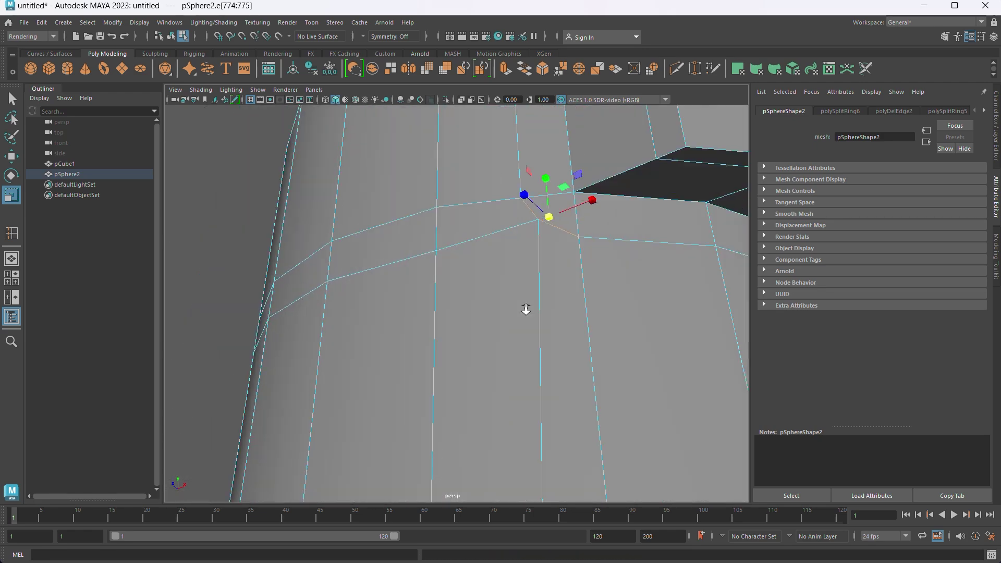
scroll(574, 311, "down", 3)
scroll(600, 292, "down", 2)
right_click_drag(633, 265, 619, 203)
left_click(599, 364)
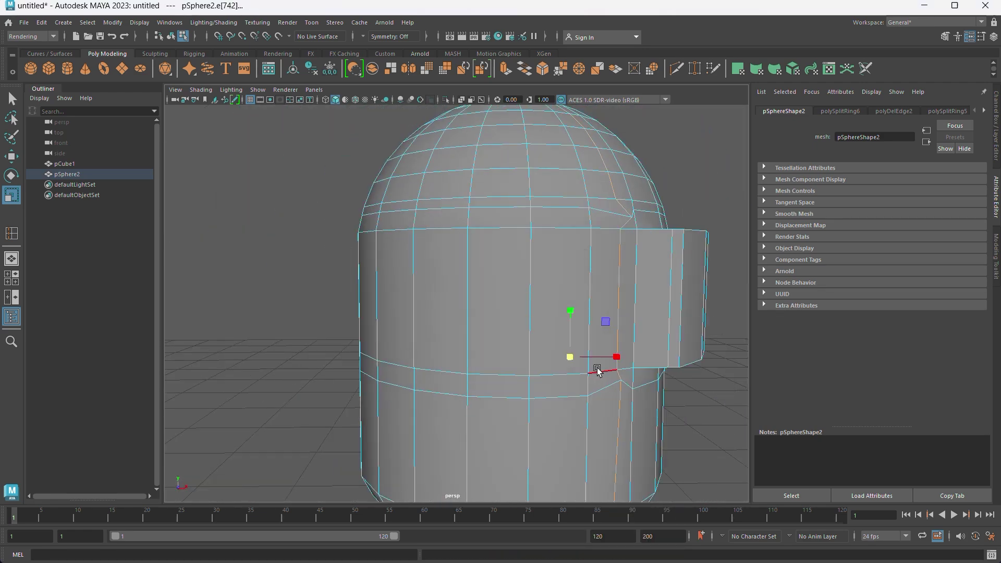
key("space")
mouse_move(600, 386)
left_mouse_down("alt")
mouse_move(462, 396)
mouse_move(515, 347)
mouse_move(376, 324)
left_mouse_up("alt")
key("F9")
left_click(539, 421)
key("w")
mouse_move(496, 415)
left_mouse_down("alt")
mouse_move(538, 319)
mouse_move(487, 268)
left_mouse_up("alt")
right_click_drag(487, 268, 497, 288)
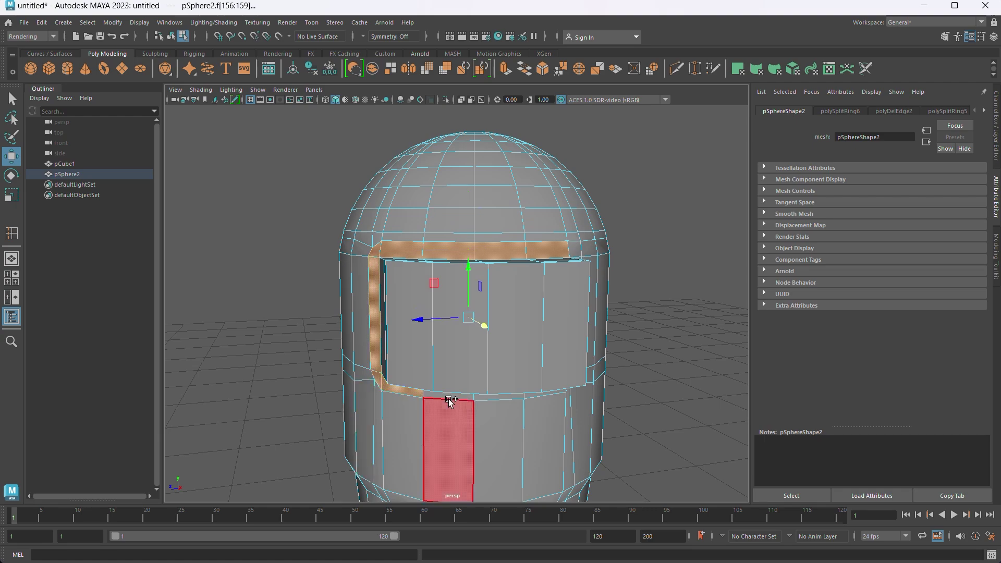
Step: Select vertices beside the visor and on the head while orbiting around the helmet
mouse_move(450, 401)
left_mouse_down("alt")
mouse_move(492, 391)
mouse_move(408, 337)
left_mouse_up("alt")
right_click_drag(392, 296, 533, 286, "alt")
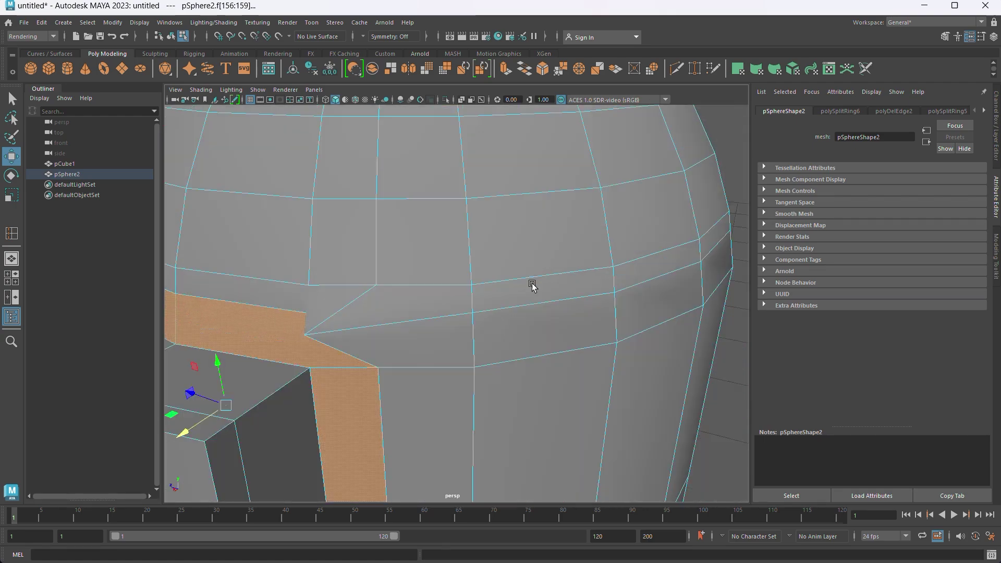
scroll(293, 340, "down", 5)
mouse_move(346, 386)
left_mouse_down("alt")
mouse_move(418, 310)
mouse_move(409, 374)
left_mouse_up("alt")
scroll(335, 349, "up", 5)
scroll(335, 349, "down", 4)
left_click(358, 327)
mouse_move(358, 327)
left_mouse_down("alt")
mouse_move(360, 376)
mouse_move(333, 376)
left_mouse_up("alt")
scroll(529, 326, "up", 5)
scroll(530, 326, "down", 4)
mouse_move(529, 326)
left_mouse_down("alt")
mouse_move(556, 433)
mouse_move(511, 302)
mouse_move(528, 426)
mouse_move(454, 415)
left_mouse_up("alt")
left_click(511, 303)
left_click(527, 425)
scroll(454, 415, "down", 3)
Step: Extrude the ring of faces around the visor into a raised rim
mouse_move(402, 242)
right_mouse_down()
mouse_move(404, 268)
mouse_move(361, 285)
right_mouse_up()
left_click_drag(361, 284, 351, 221, "alt")
key("super")
left_click(400, 317)
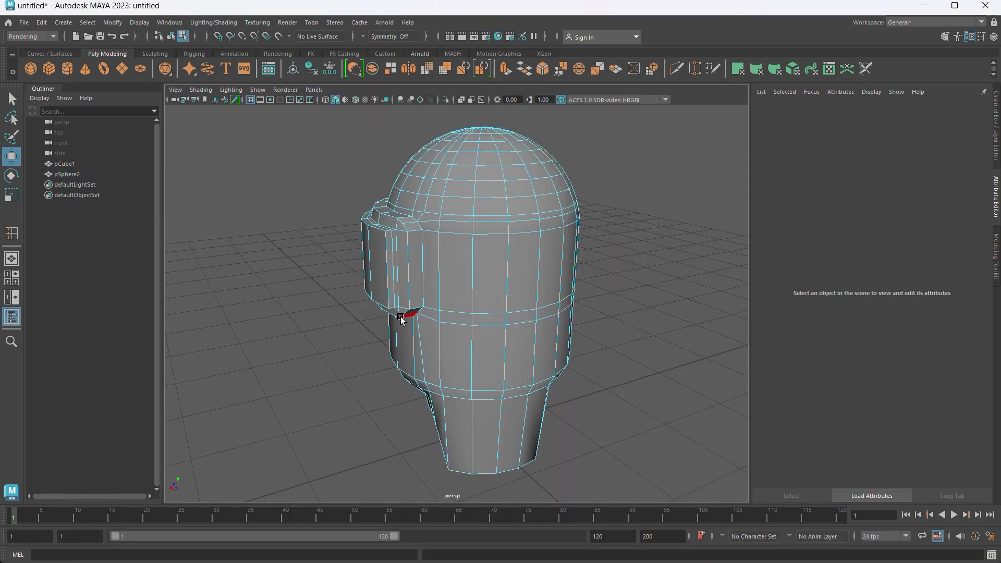
mouse_move(309, 338)
left_mouse_down("alt")
mouse_move(515, 332)
mouse_move(398, 320)
mouse_move(733, 142)
left_mouse_up("alt")
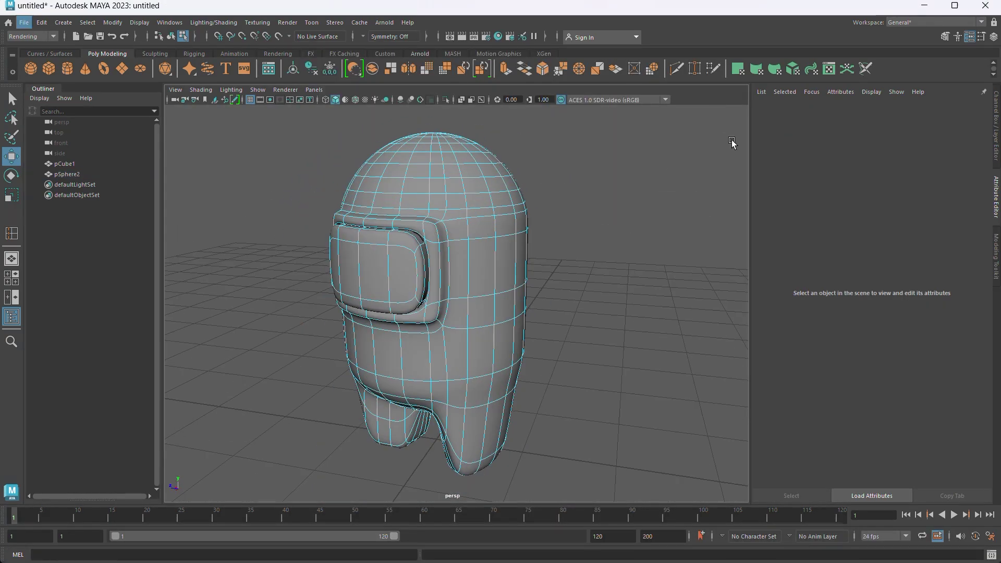
Step: Return to object mode, reselect the crewmate body and switch to face selection
right_click_drag(570, 236, 579, 237)
mouse_move(579, 237)
left_mouse_down("alt")
mouse_move(433, 312)
mouse_move(503, 265)
mouse_move(479, 339)
left_mouse_up("alt")
left_click(502, 265)
right_click_drag(465, 264, 524, 376)
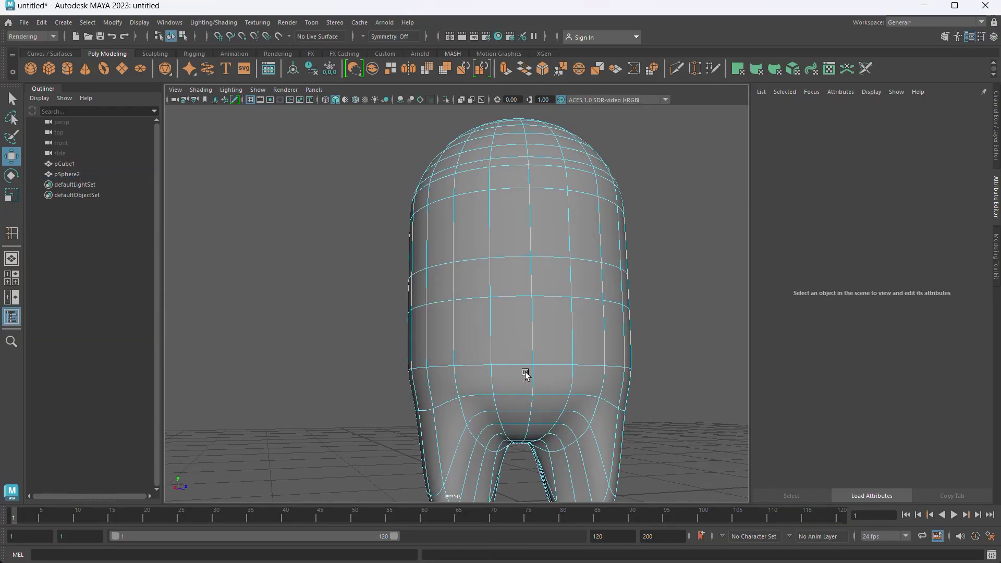
Step: Select two columns of faces on the back of the body and extrude them
left_click(511, 334)
left_click(480, 364, "shift")
left_click_drag(481, 364, 579, 330, "alt")
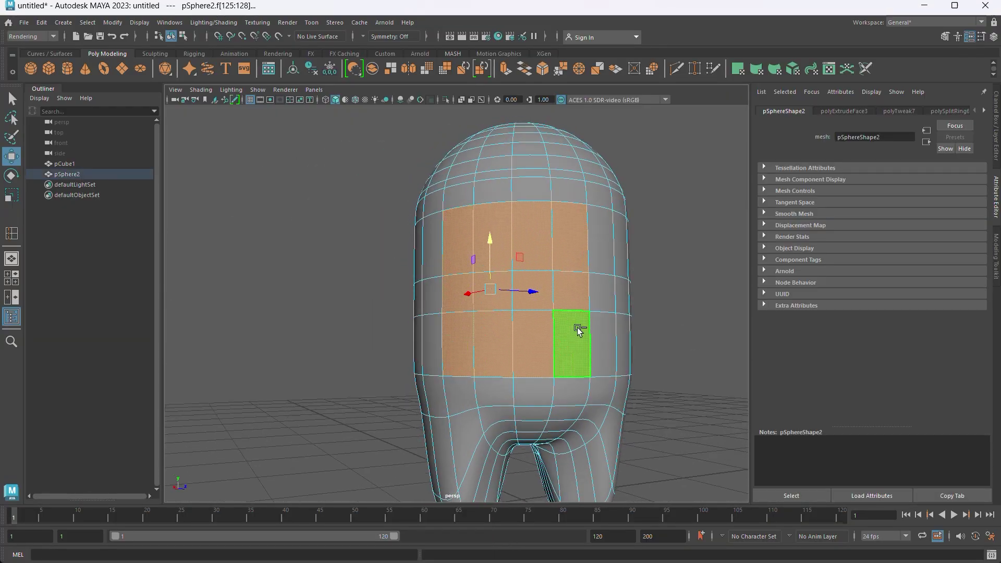
mouse_move(568, 196)
left_mouse_down("alt")
mouse_move(459, 369)
mouse_move(394, 395)
mouse_move(432, 297)
left_mouse_up("alt")
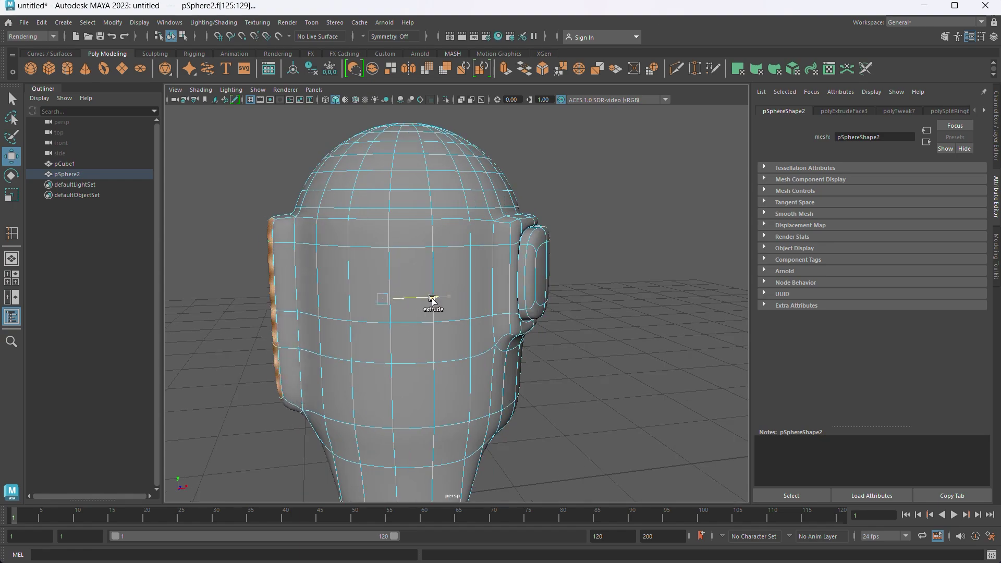
key("ctrl+e")
mouse_move(388, 331)
left_mouse_down("alt")
mouse_move(409, 297)
mouse_move(443, 347)
mouse_move(634, 347)
mouse_move(347, 344)
left_mouse_up("alt")
Step: Add another face to the backpack selection and check the body from above
left_click(421, 351, "shift")
left_click_drag(421, 351, 492, 436, "alt")
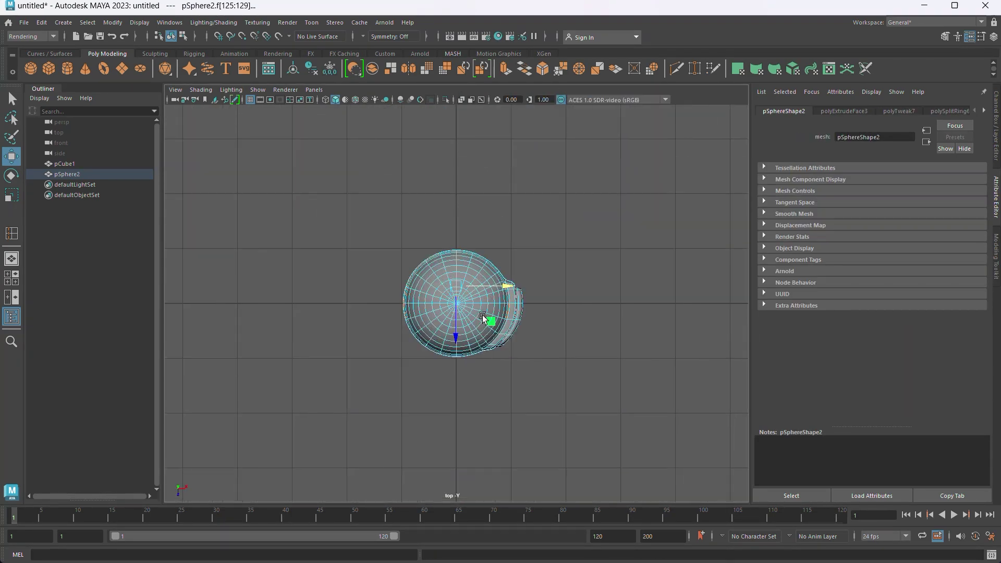
scroll(443, 271, "up", 3)
key("space")
mouse_move(443, 271)
left_mouse_down()
mouse_move(443, 240)
mouse_move(473, 337)
left_mouse_up()
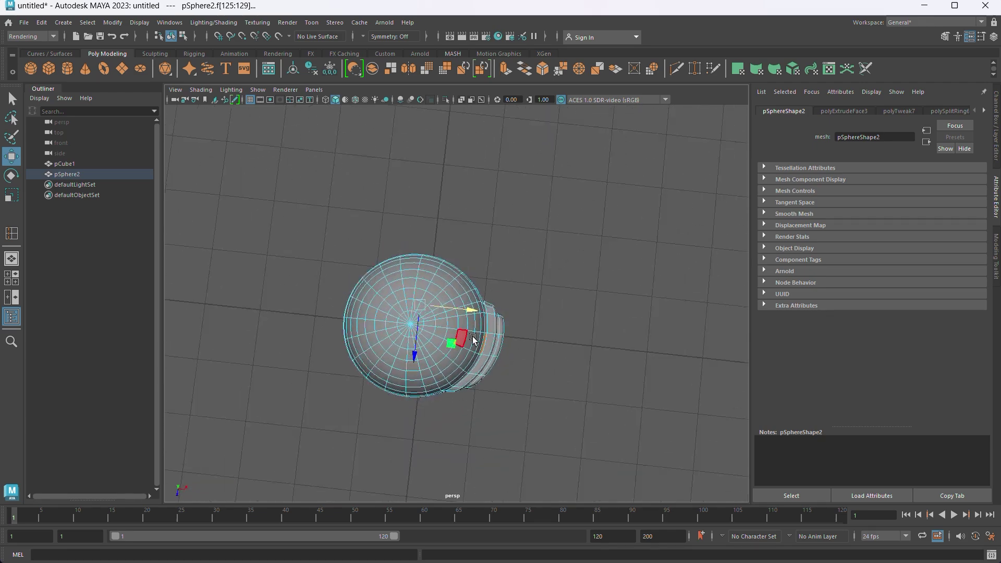
left_click(602, 328)
left_click_drag(602, 328, 552, 261, "alt")
Step: Reselect the back faces, extrude them into the backpack, then select an edge loop around the body
right_click_drag(552, 260, 543, 293)
left_click(512, 303)
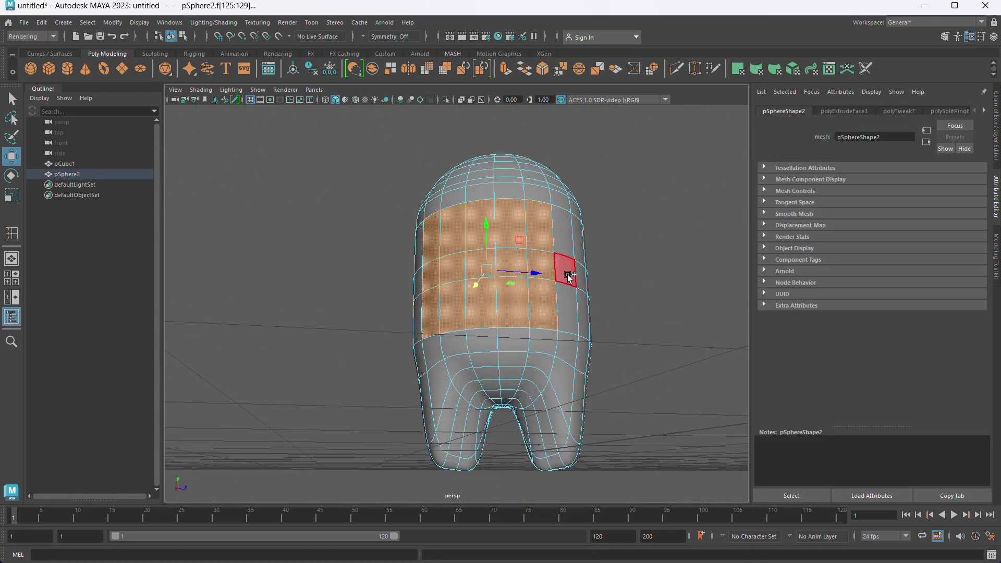
mouse_move(458, 199)
left_mouse_down("alt")
mouse_move(454, 380)
mouse_move(380, 302)
mouse_move(559, 460)
left_mouse_up("alt")
key("ctrl+e")
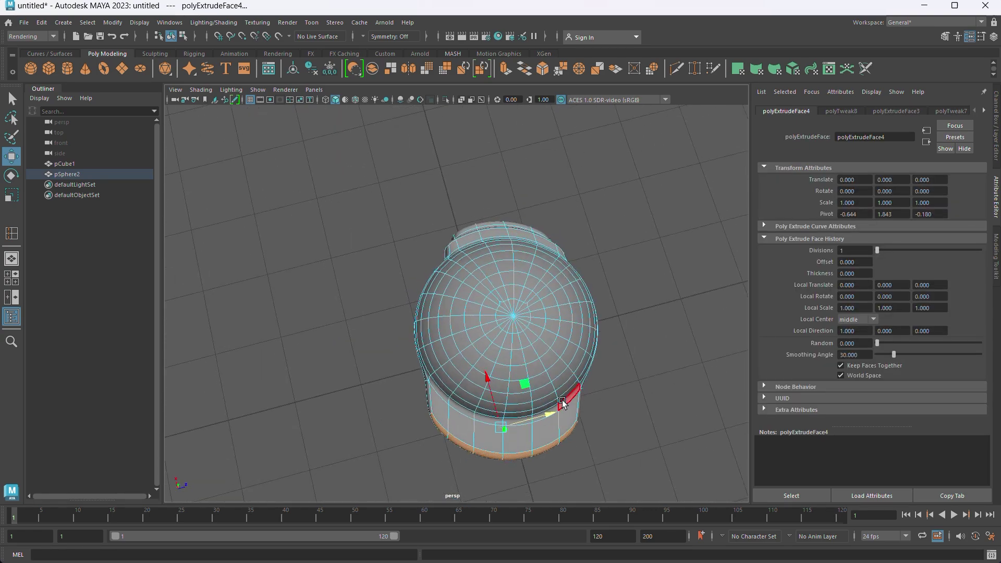
left_click(677, 405)
mouse_move(563, 404)
left_mouse_down("alt")
mouse_move(677, 405)
mouse_move(563, 347)
mouse_move(291, 362)
mouse_move(525, 269)
left_mouse_up("alt")
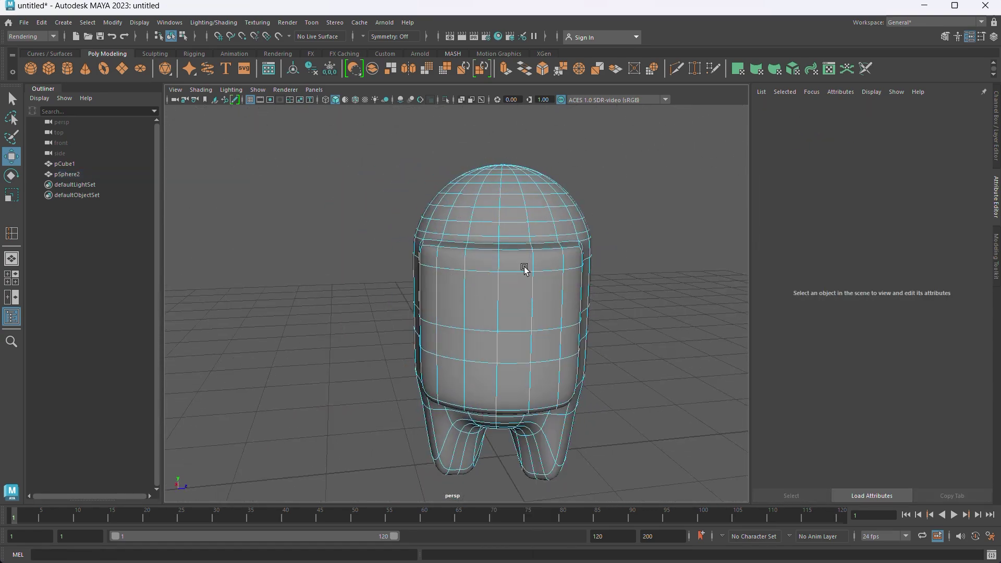
double_click(536, 331)
Step: Scale the selected body edge loop, then return to object mode with pSphere2 selected
mouse_move(536, 331)
left_mouse_down("alt")
mouse_move(474, 351)
mouse_move(634, 372)
left_mouse_up("alt")
key("r")
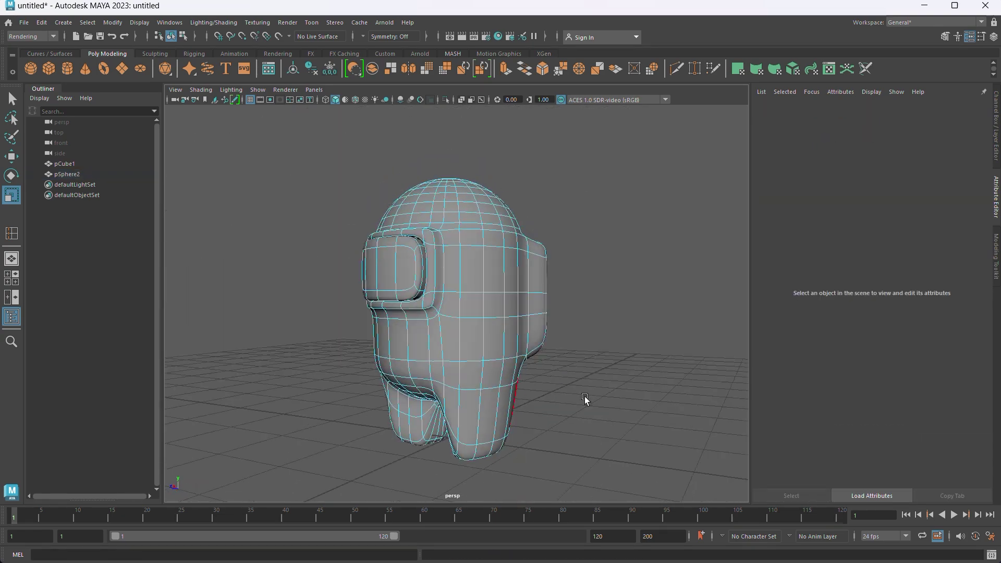
right_click_drag(535, 265, 635, 189)
left_click_drag(636, 189, 549, 305, "alt")
scroll(549, 305, "up", 5)
scroll(358, 337, "down", 6)
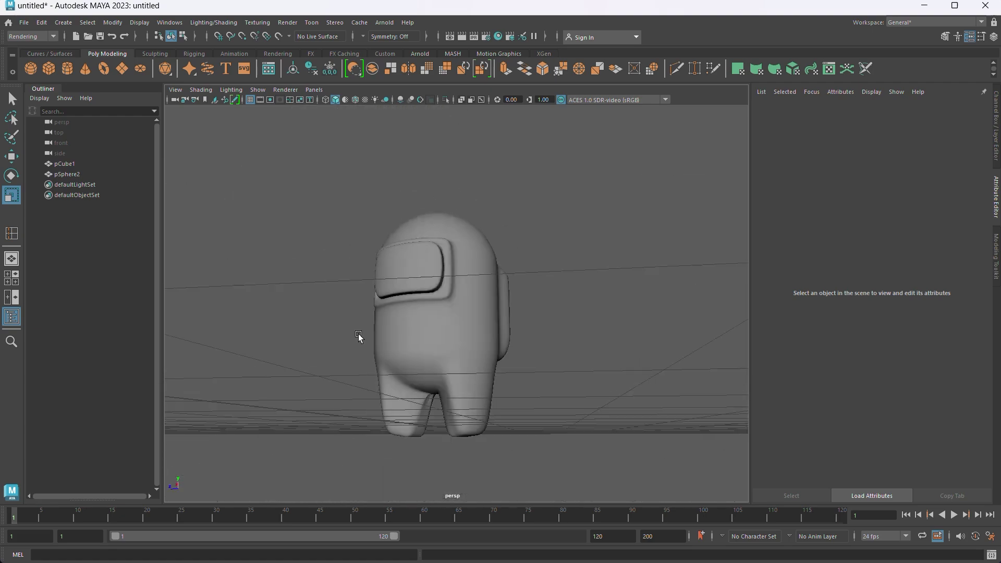
mouse_move(358, 337)
left_mouse_down("alt")
mouse_move(451, 364)
mouse_move(396, 365)
left_mouse_up("alt")
left_click(451, 364)
scroll(396, 365, "down", 3)
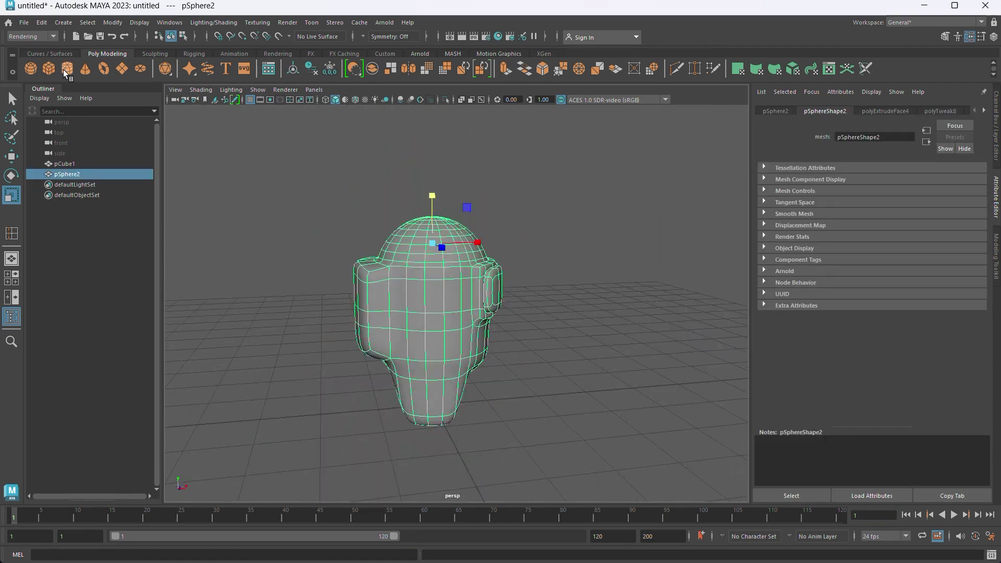
Step: Create a polygon cylinder and move it up above the crewmate's head
left_click(67, 68)
key("w")
mouse_move(447, 327)
left_mouse_down()
mouse_move(447, 142)
mouse_move(486, 264)
left_mouse_up()
scroll(472, 170, "up", 4)
right_click_drag(486, 265, 488, 217)
key("ctrl+a")
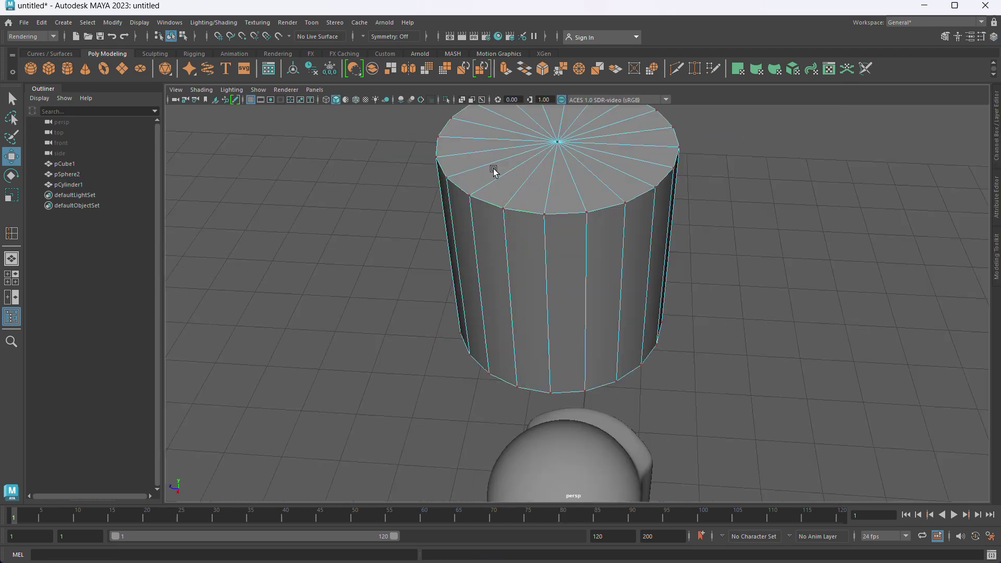
Step: Select a face on the cylinder's top, then frame the cylinder from above
left_click(492, 167)
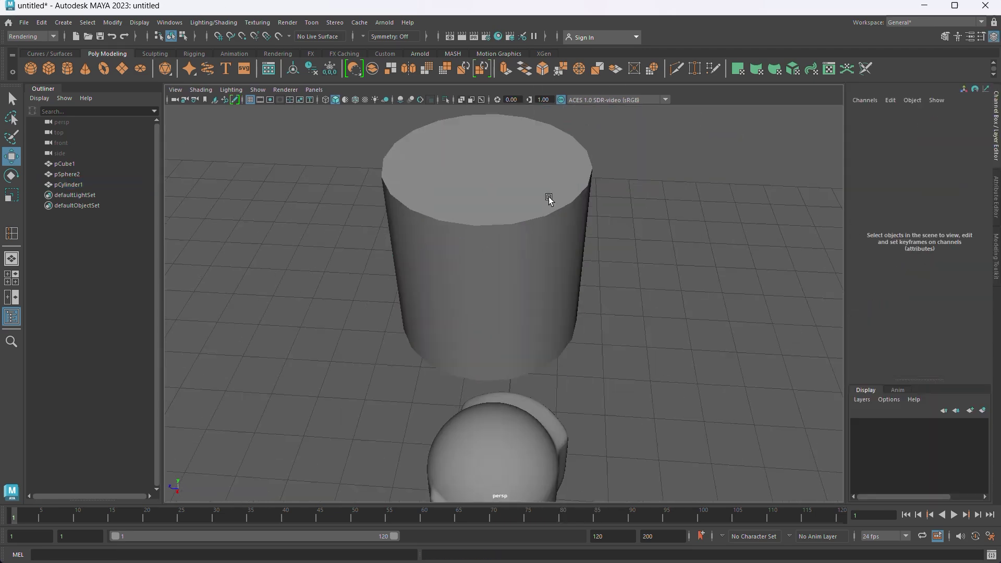
right_click(568, 265)
left_click(568, 294)
left_click(476, 335)
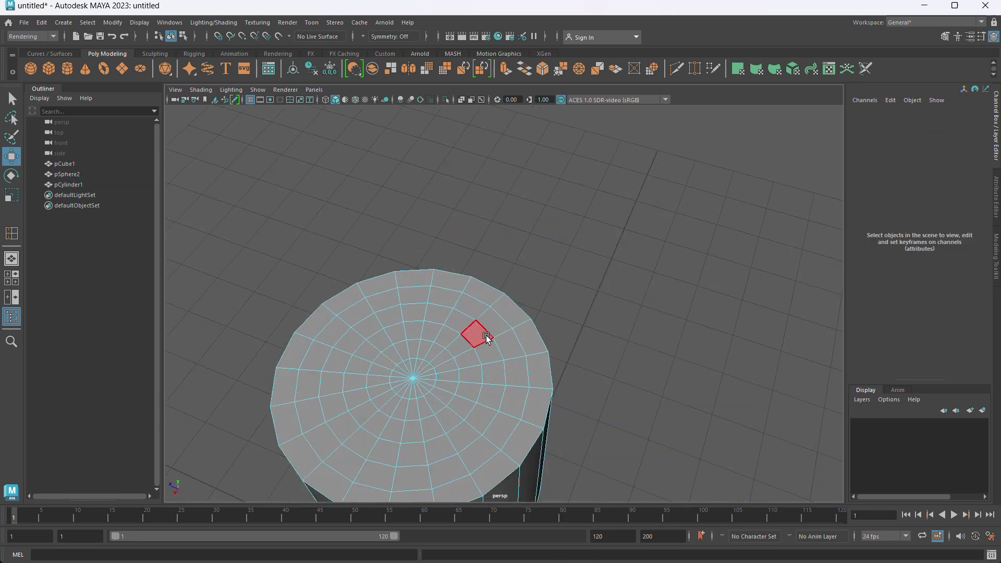
key("F8")
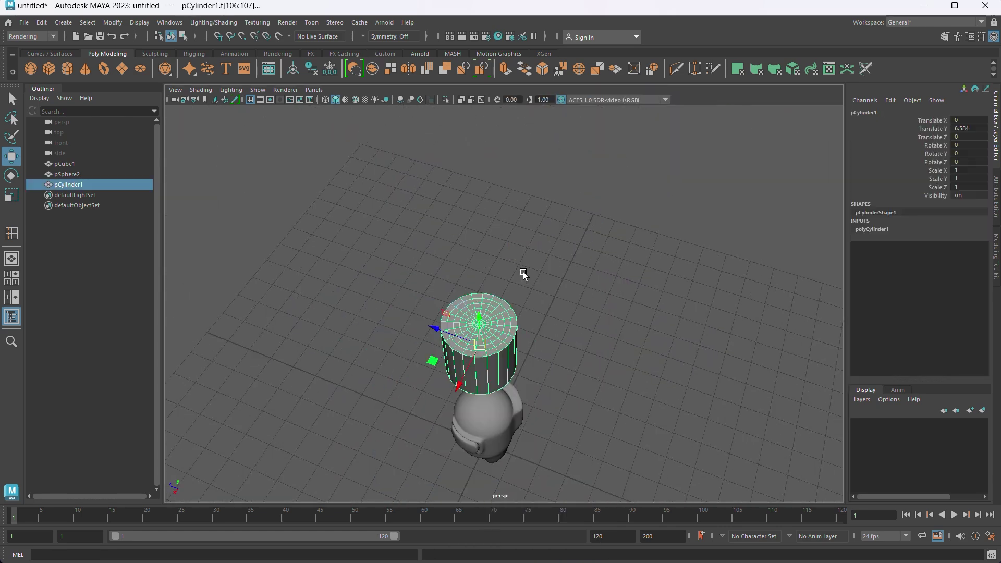
left_click_drag(475, 322, 567, 132, "alt")
key("f")
Step: In face mode, select alternating outer faces around the cylinder's top rim
right_click(496, 241)
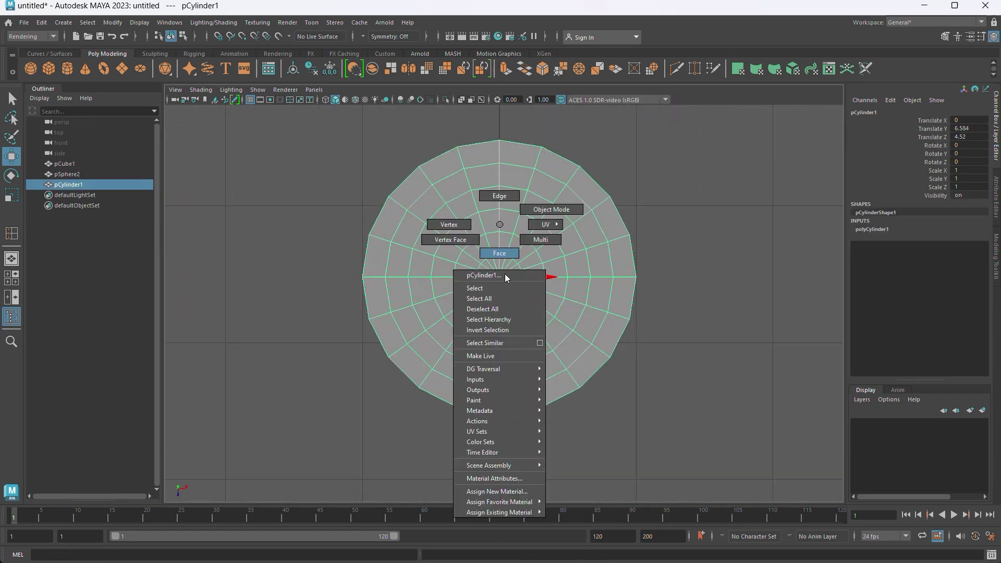
left_click(496, 253)
left_click(488, 155)
key("Caps_Lock")
left_click(578, 290)
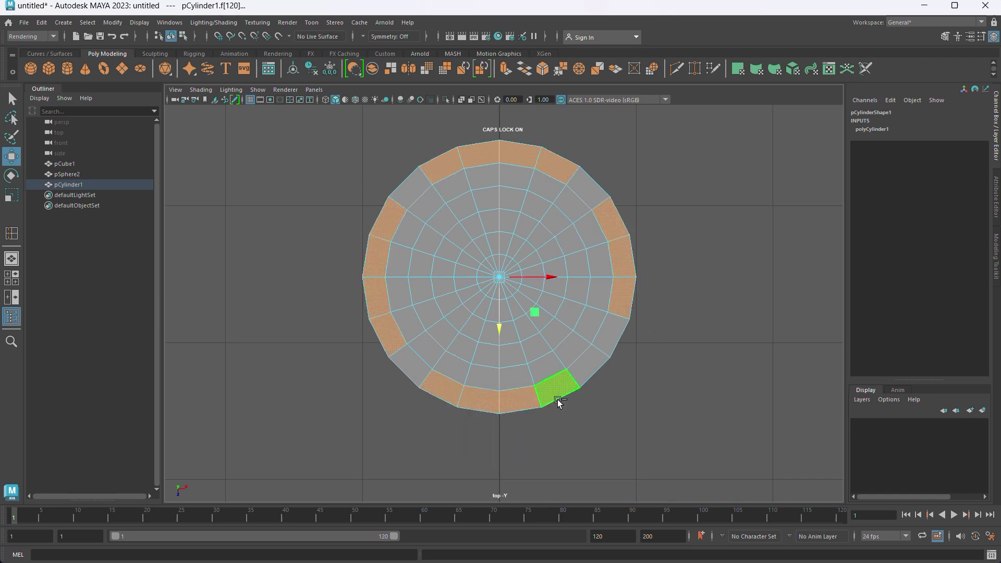
key("space")
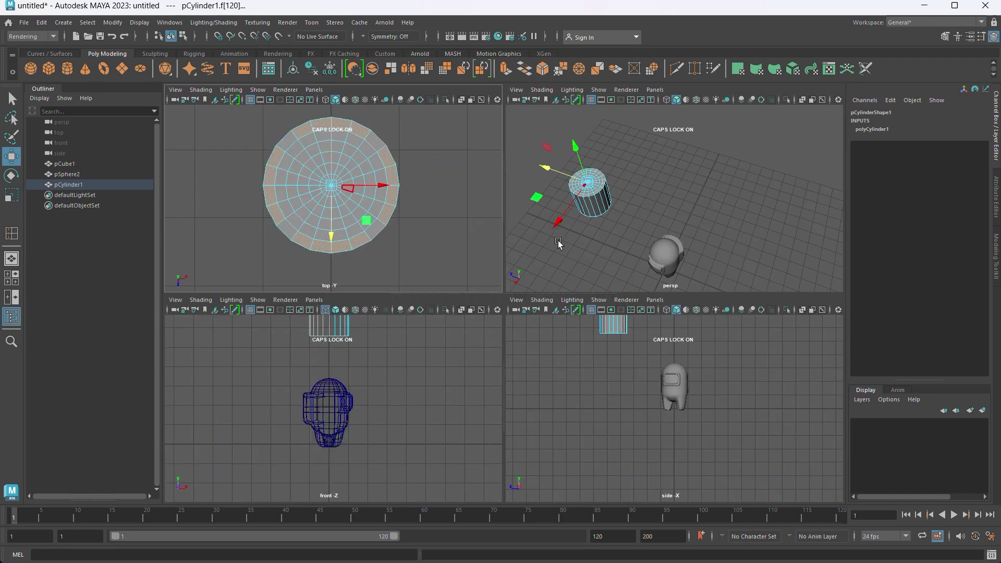
key("space")
Step: Extrude the selected crown rim faces and pull them upward into tall segments
key("ctrl+e")
left_click_drag(436, 340, 442, 380, "alt")
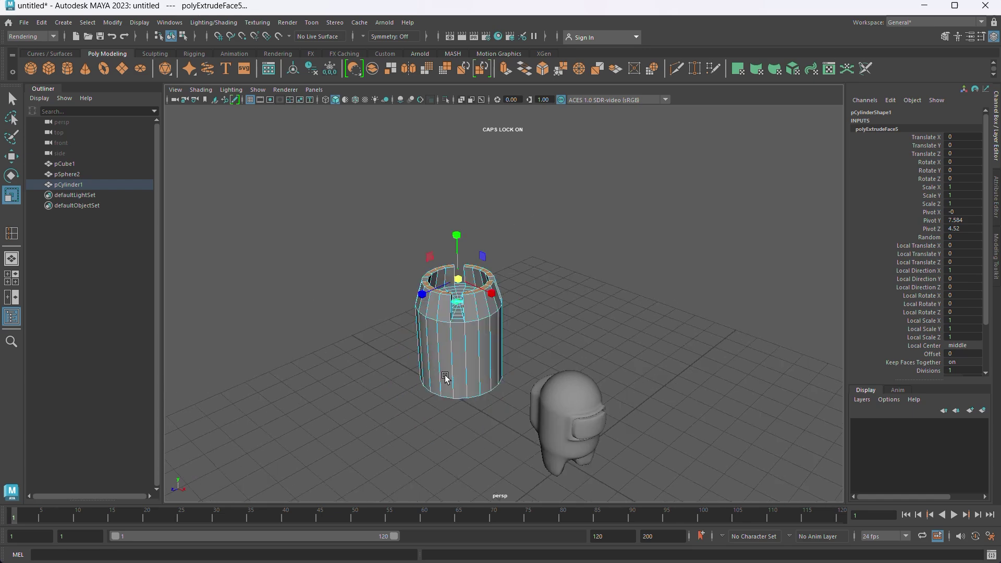
scroll(421, 225, "up", 5)
left_click_drag(411, 137, 412, 130)
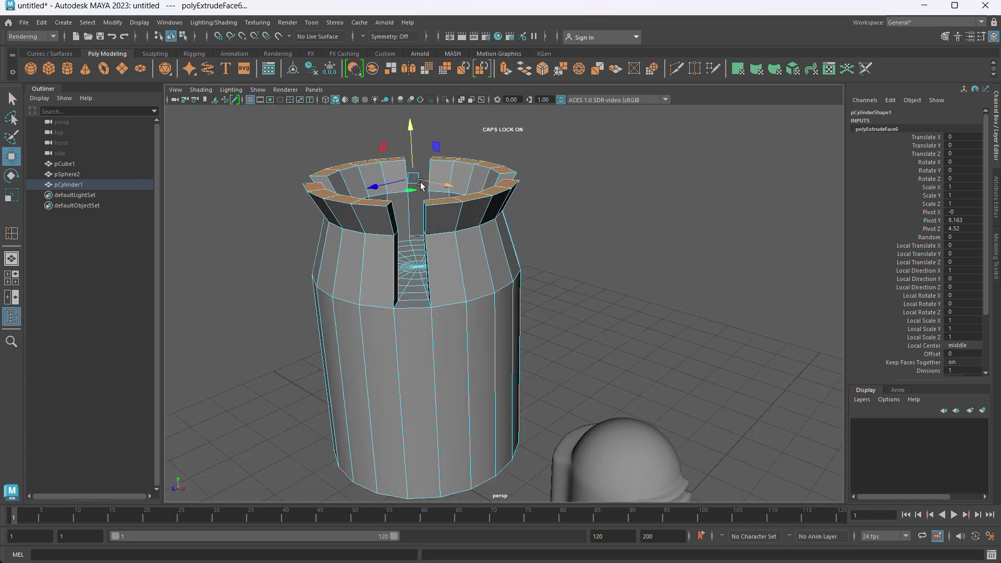
Step: Select the battlements' top faces so they can be tapered into pointed spikes
left_click_drag(393, 181, 484, 305, "alt")
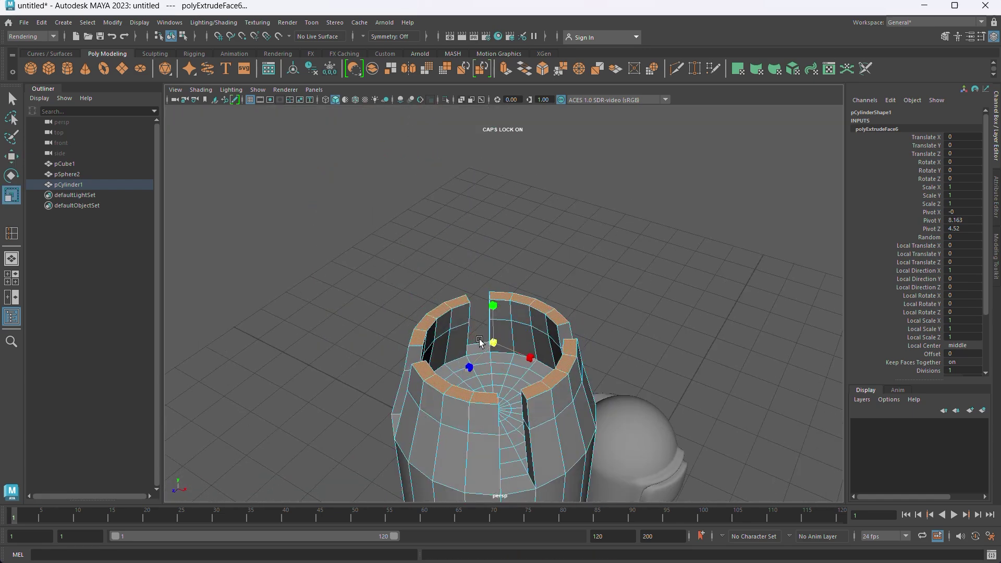
mouse_move(480, 341)
left_mouse_down("alt")
mouse_move(521, 396)
mouse_move(474, 380)
left_mouse_up("alt")
right_click_drag(464, 265, 518, 239)
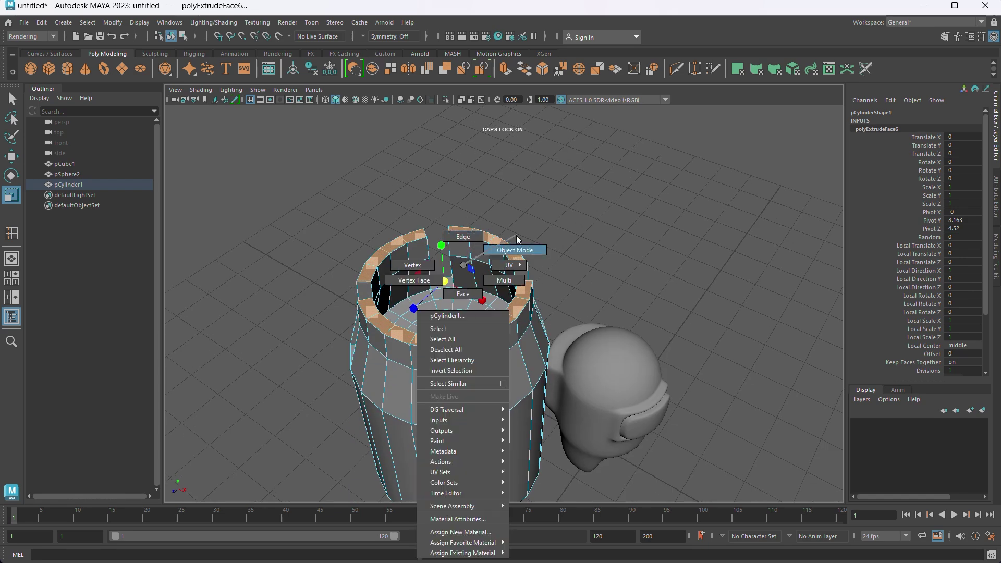
left_click(485, 253)
left_click_drag(365, 275, 367, 359, "alt")
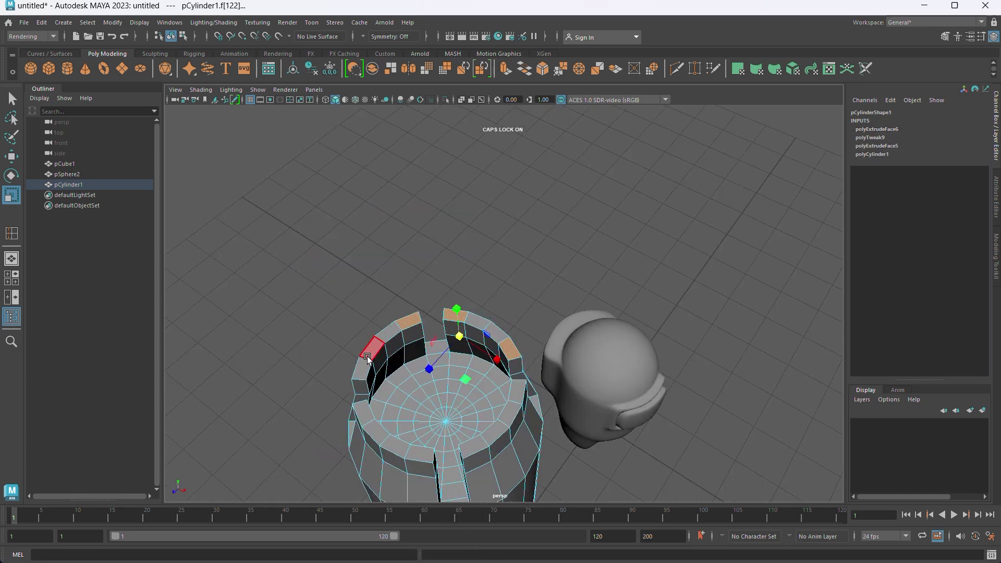
left_click(478, 446)
left_click_drag(478, 446, 429, 400, "alt")
left_click_drag(374, 147, 393, 148, "alt")
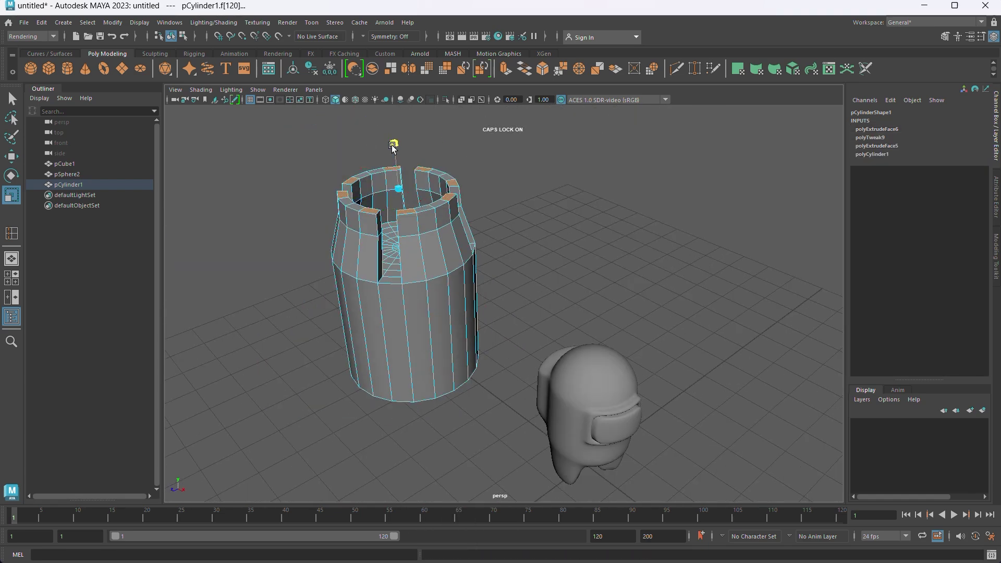
Step: Delete a face on the crown's inner wall, then select all the cylinder's faces
left_click(485, 300)
mouse_move(485, 300)
left_mouse_down("alt")
mouse_move(464, 368)
mouse_move(376, 414)
mouse_move(402, 376)
mouse_move(336, 395)
mouse_move(412, 375)
left_mouse_up("alt")
left_click(391, 370)
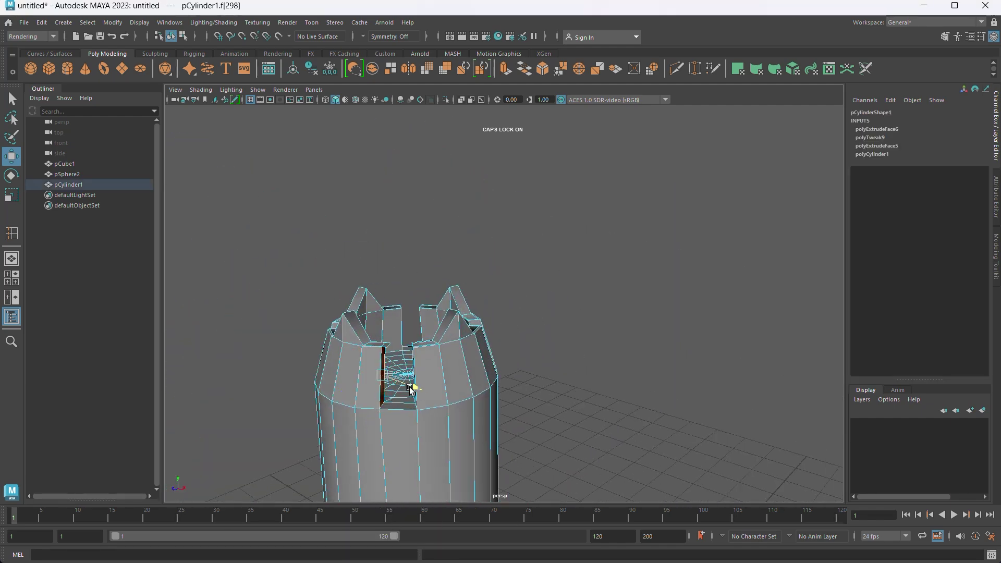
key("Delete")
left_click(587, 317)
Step: Return the crown to object mode and set the viewport to no scene lighting
left_click_drag(485, 250, 378, 410)
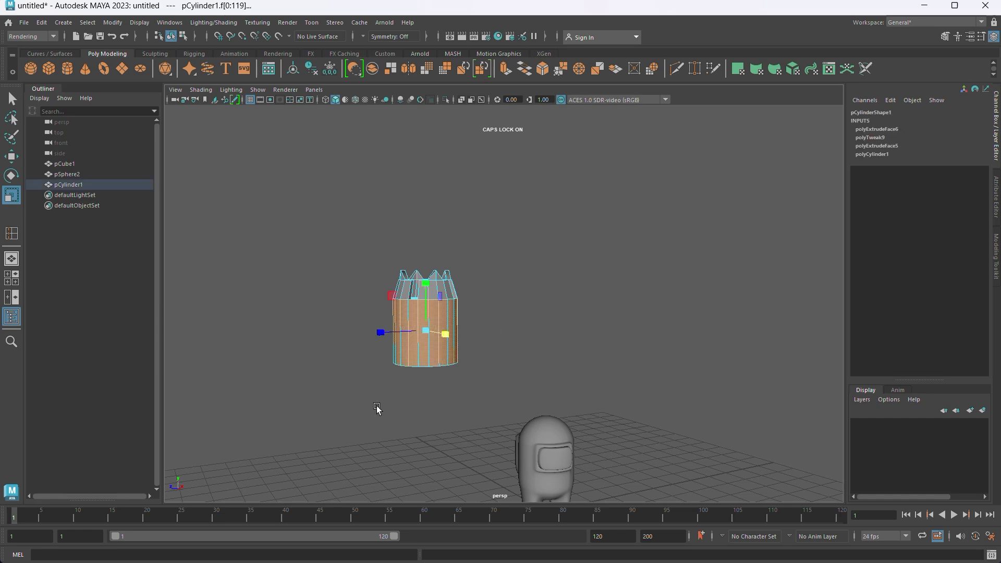
right_click(290, 265)
left_click(290, 236)
mouse_move(290, 236)
left_mouse_down("alt")
mouse_move(361, 370)
mouse_move(447, 353)
mouse_move(364, 317)
mouse_move(437, 341)
mouse_move(360, 162)
mouse_move(458, 355)
left_mouse_up("alt")
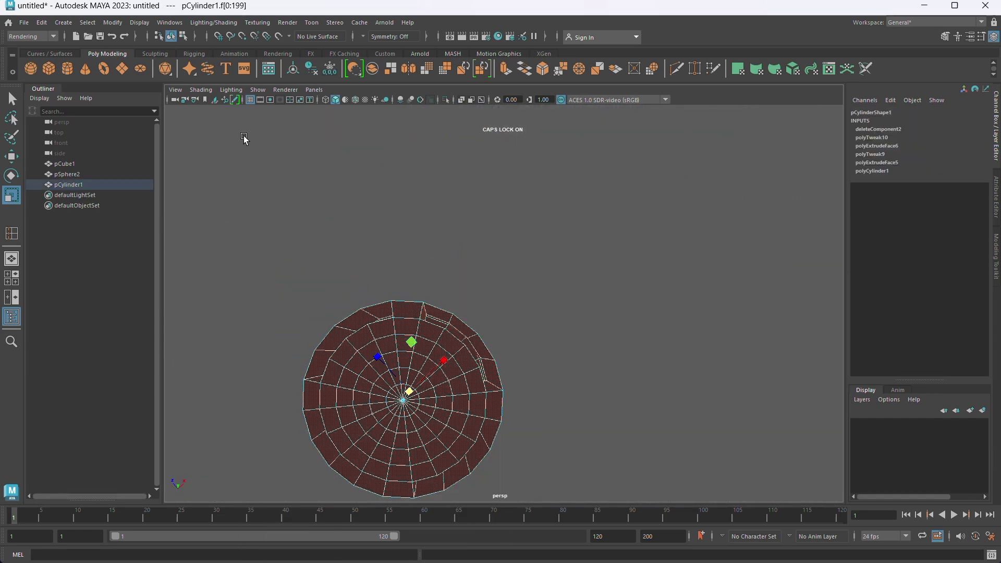
left_click(258, 151)
left_click(380, 248)
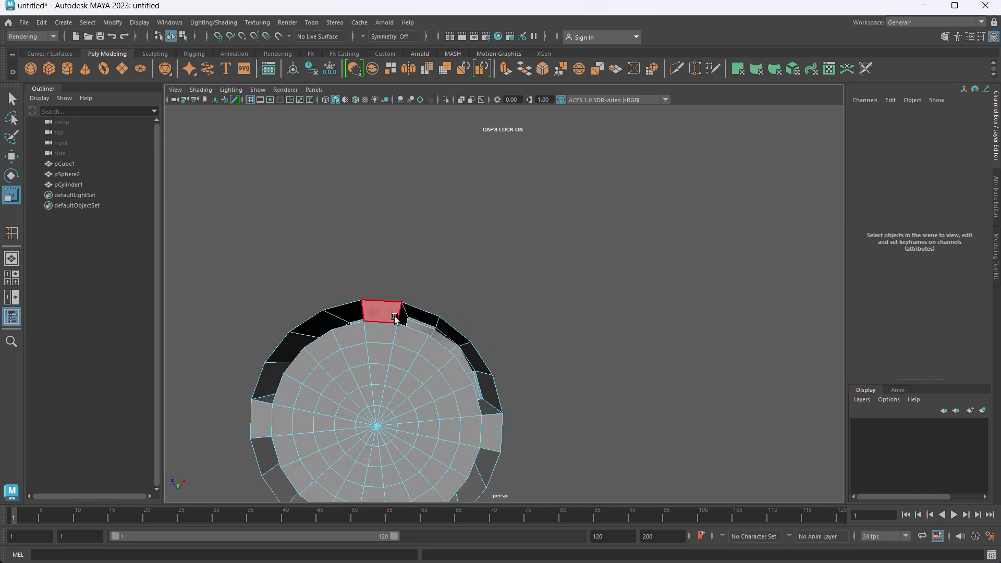
Step: Undo a stray face selection and turn on smooth mesh preview (3) for the crown
left_click(398, 316)
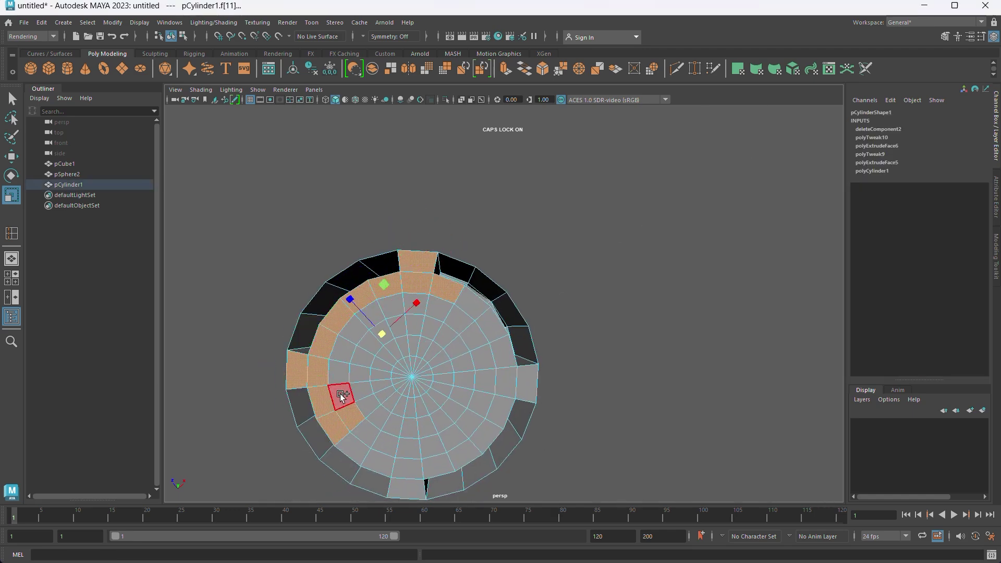
key("ctrl+z")
key("shift+z")
key("ctrl+z")
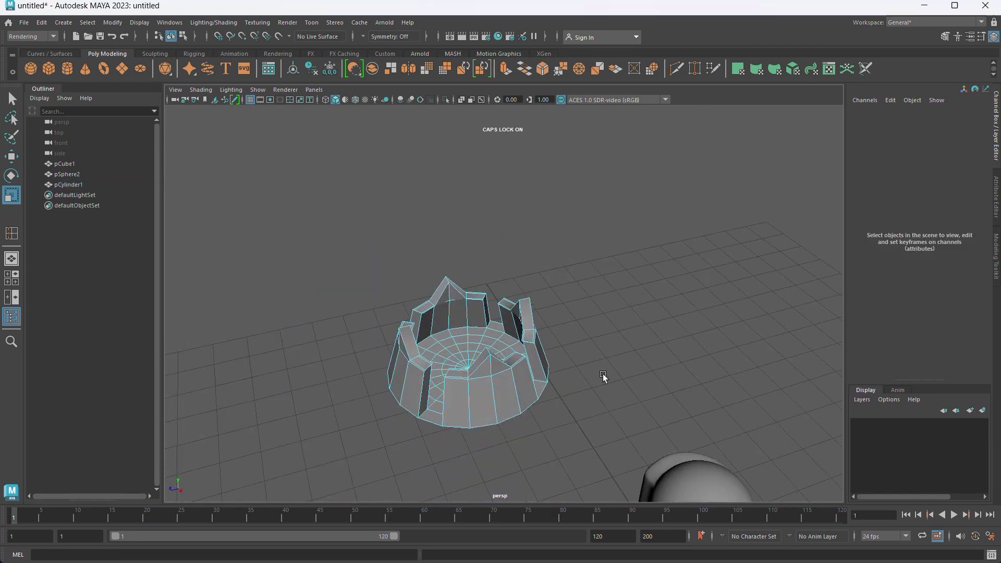
left_click_drag(603, 374, 457, 271, "alt")
left_click(482, 279)
left_click(492, 219)
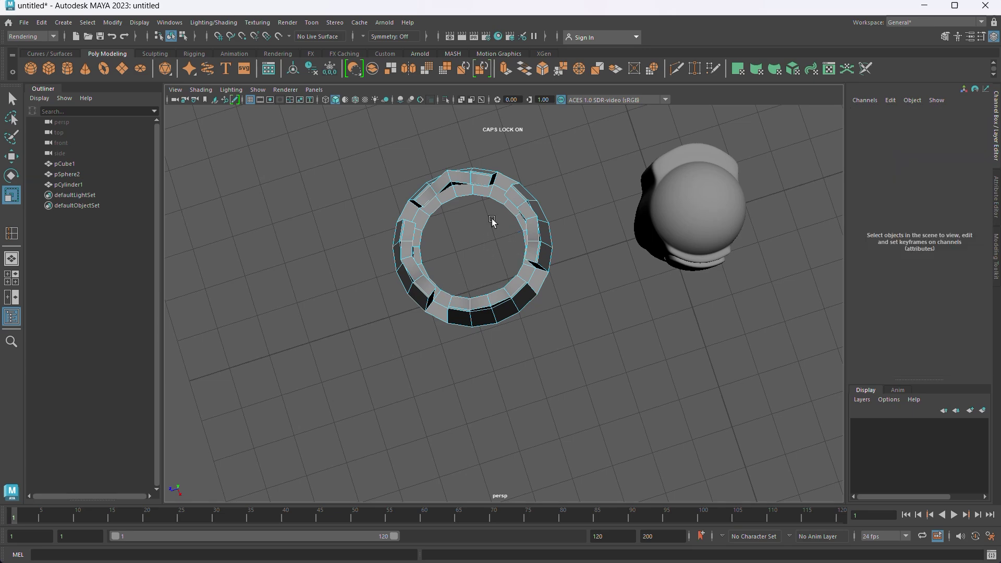
mouse_move(492, 219)
left_mouse_down("alt")
mouse_move(467, 216)
mouse_move(562, 455)
left_mouse_up("alt")
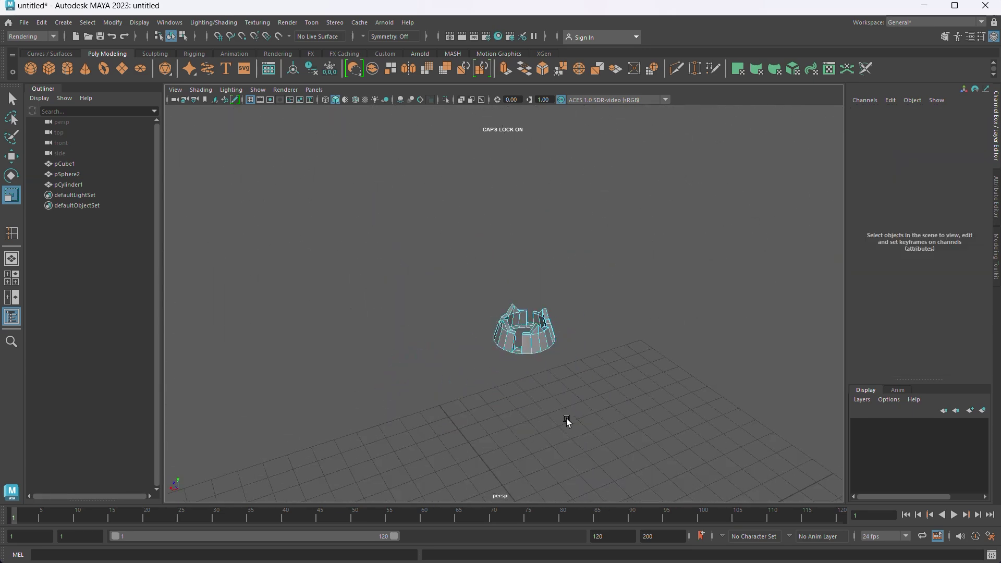
left_click_drag(567, 419, 546, 308, "alt")
key("3")
Step: Select the crown cylinder and lower it onto the top of the head
mouse_move(616, 419)
left_mouse_down("alt")
mouse_move(646, 405)
mouse_move(420, 387)
mouse_move(450, 405)
left_mouse_up("alt")
scroll(449, 405, "down", 5)
left_click(504, 335)
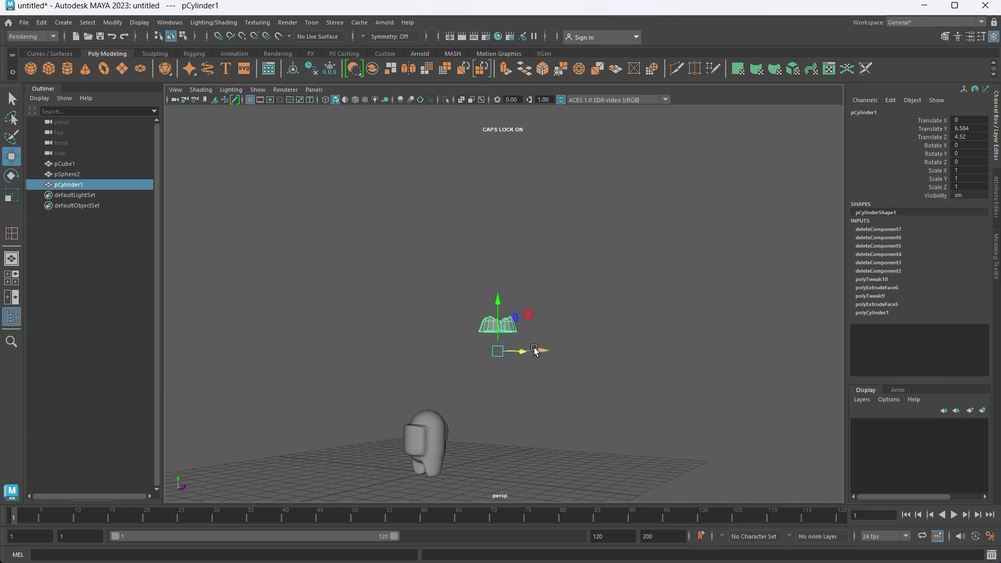
left_click_drag(421, 295, 421, 379)
mouse_move(420, 378)
left_mouse_down("alt")
mouse_move(576, 456)
mouse_move(500, 418)
mouse_move(543, 407)
mouse_move(525, 388)
left_mouse_up("alt")
scroll(604, 413, "up", 4)
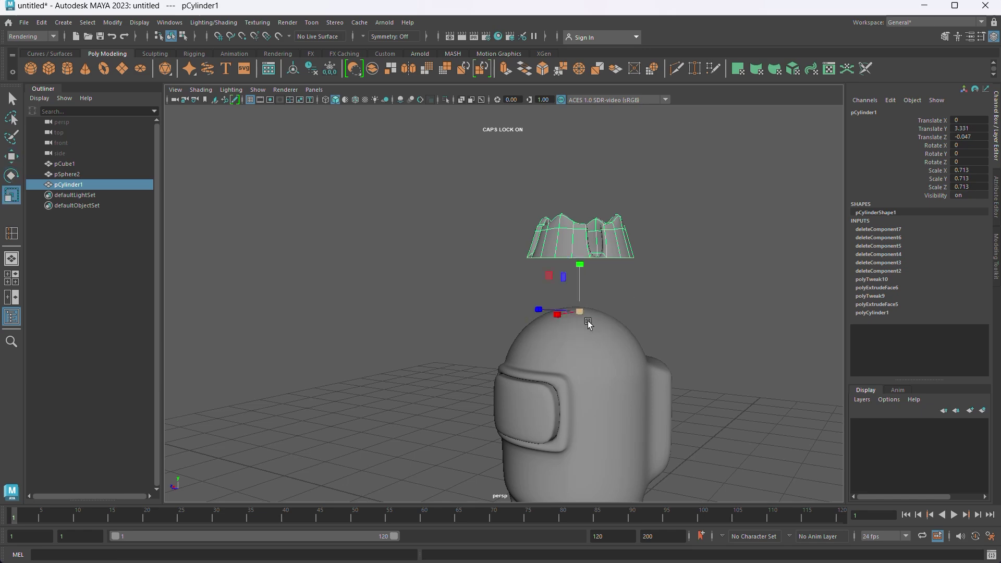
left_click_drag(578, 275, 578, 293)
Step: Check the crown from the top view, nudge it down, and inspect its bottom edge loop
key("space")
key("space")
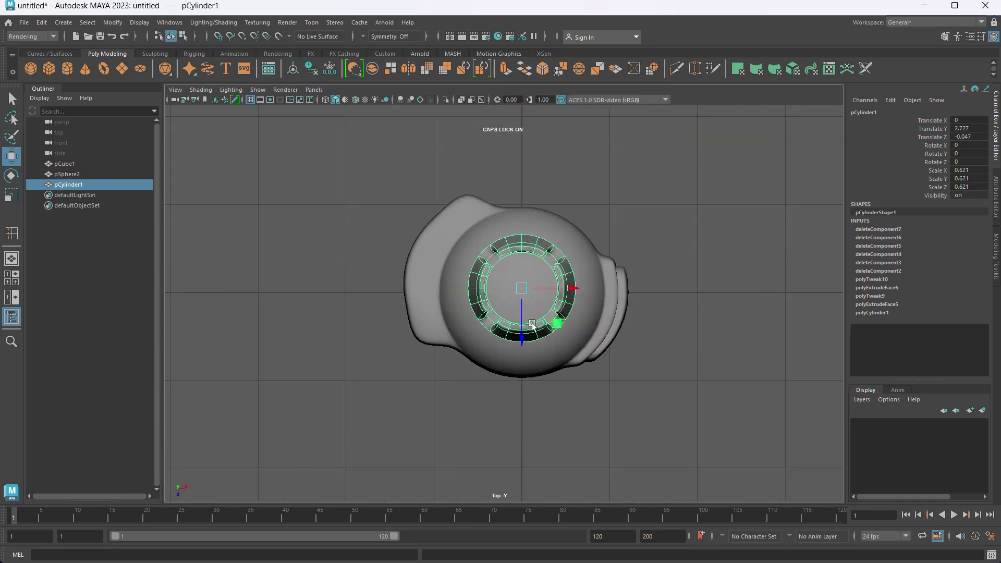
key("space")
key("space")
left_click_drag(622, 399, 622, 407)
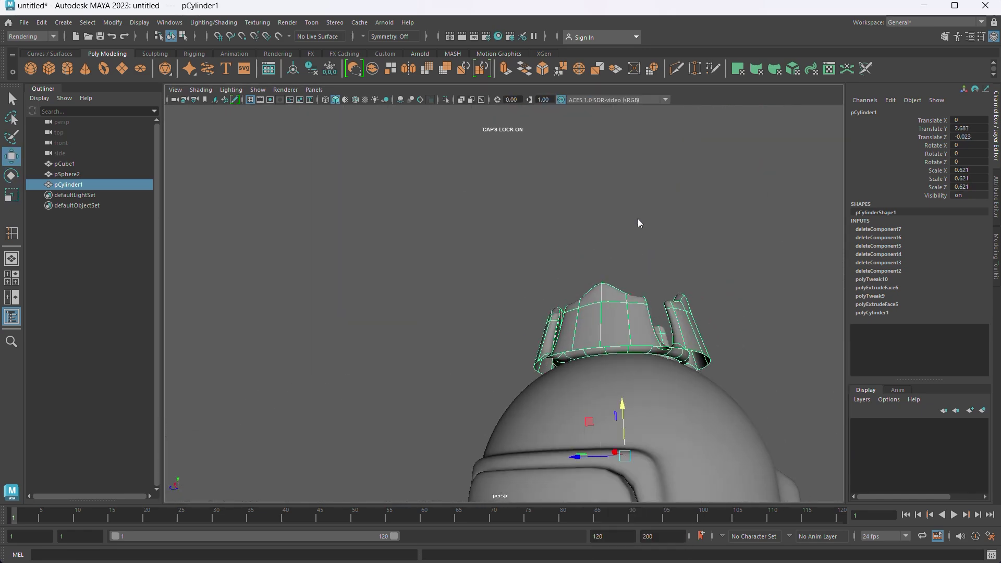
left_click_drag(641, 223, 586, 373, "alt")
key("F10")
middle_click_drag(585, 373, 521, 313, "alt")
double_click(532, 304)
Step: Reselect the crown and orbit around the head to check its fit
left_click(706, 291)
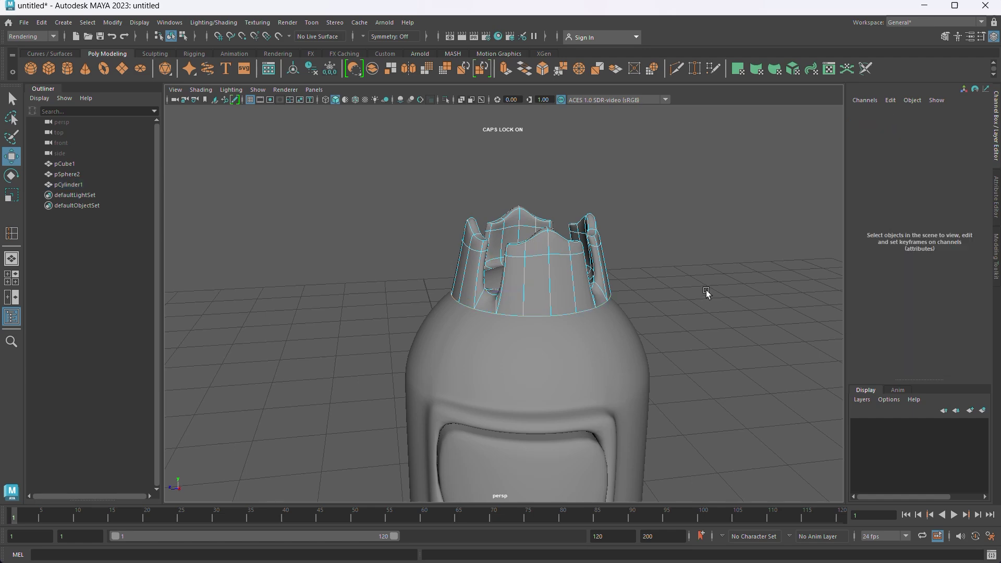
scroll(496, 358, "up", 5)
scroll(594, 313, "down", 8)
scroll(584, 301, "up", 5)
scroll(584, 301, "down", 6)
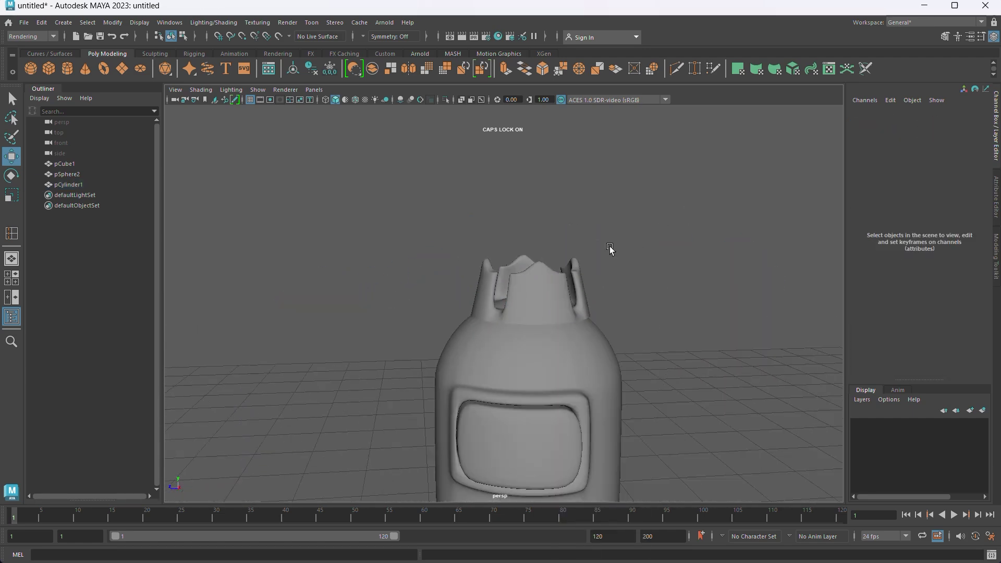
left_click(491, 313)
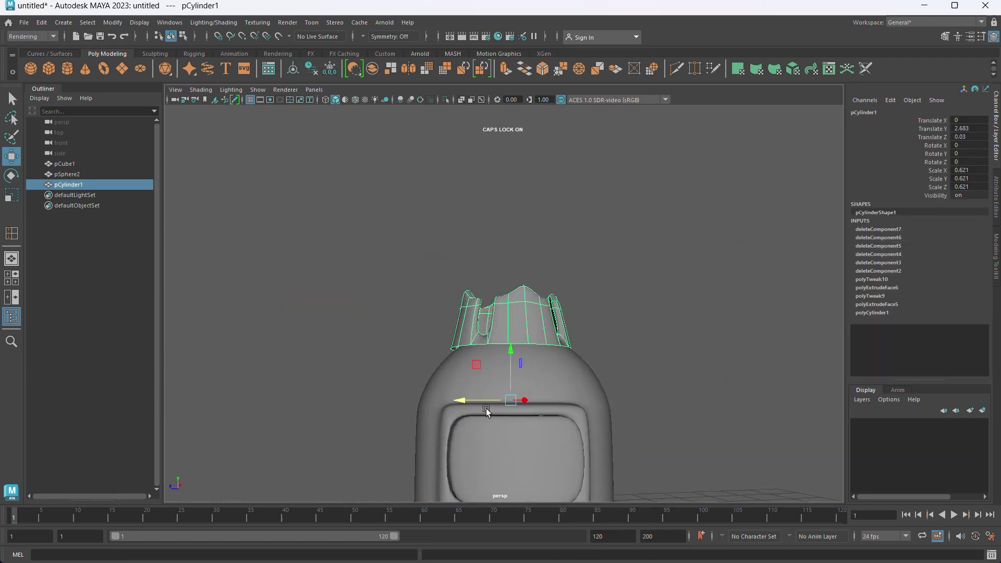
left_click(617, 353)
left_click_drag(617, 353, 655, 431, "alt")
scroll(655, 431, "down", 5)
scroll(555, 320, "up", 6)
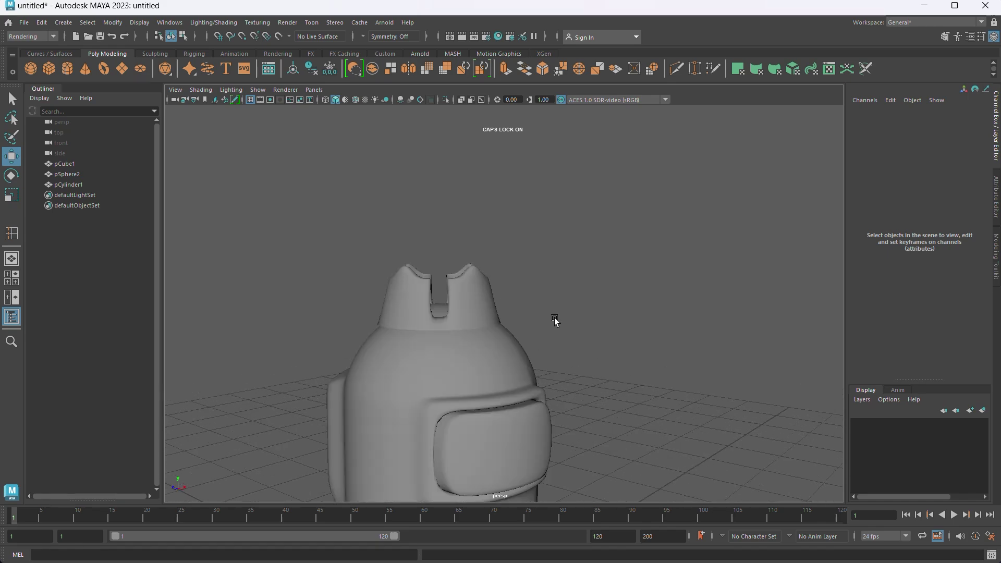
Step: Add a sphere scaled to 0.128 and lower it into the crown's centre
key("r")
mouse_move(492, 347)
middle_mouse_down()
mouse_move(464, 223)
mouse_move(266, 165)
middle_mouse_up()
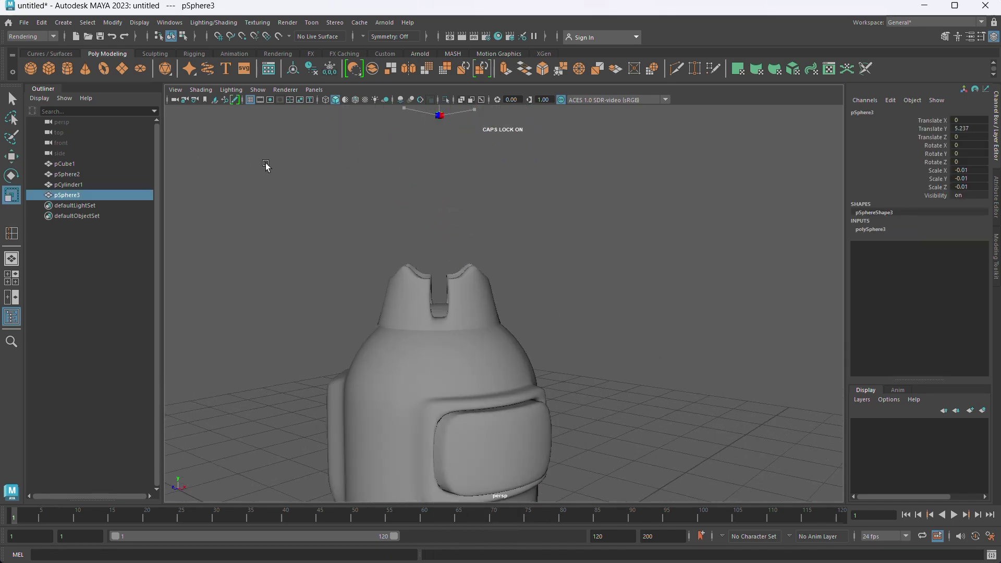
key("w")
middle_click_drag(440, 116, 455, 241)
left_click_drag(455, 241, 422, 304, "alt")
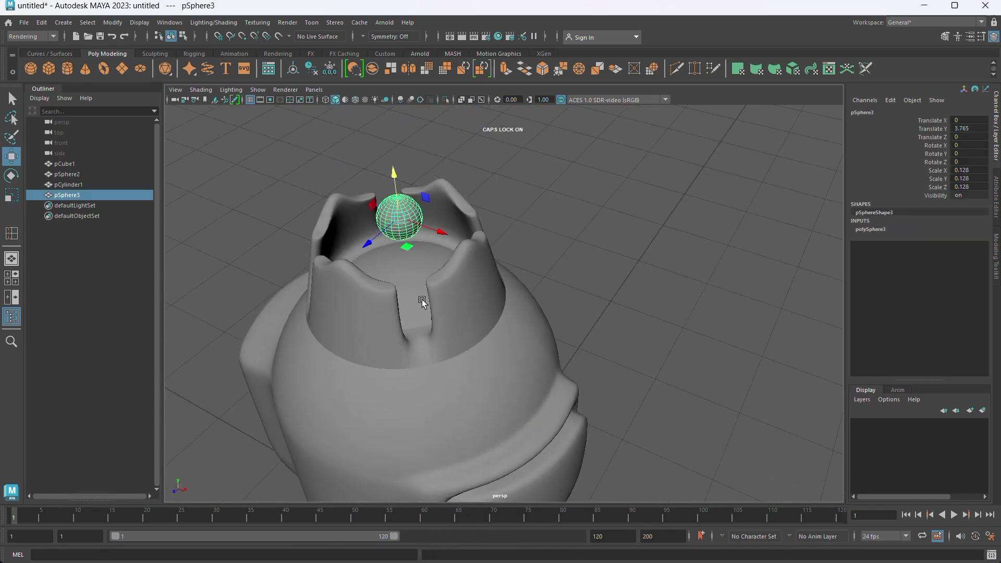
scroll(484, 316, "up", 4)
Step: Duplicate the sphere at 0.059 scale and place it on a crown point
mouse_move(484, 315)
left_mouse_down("alt")
mouse_move(593, 230)
mouse_move(537, 263)
left_mouse_up("alt")
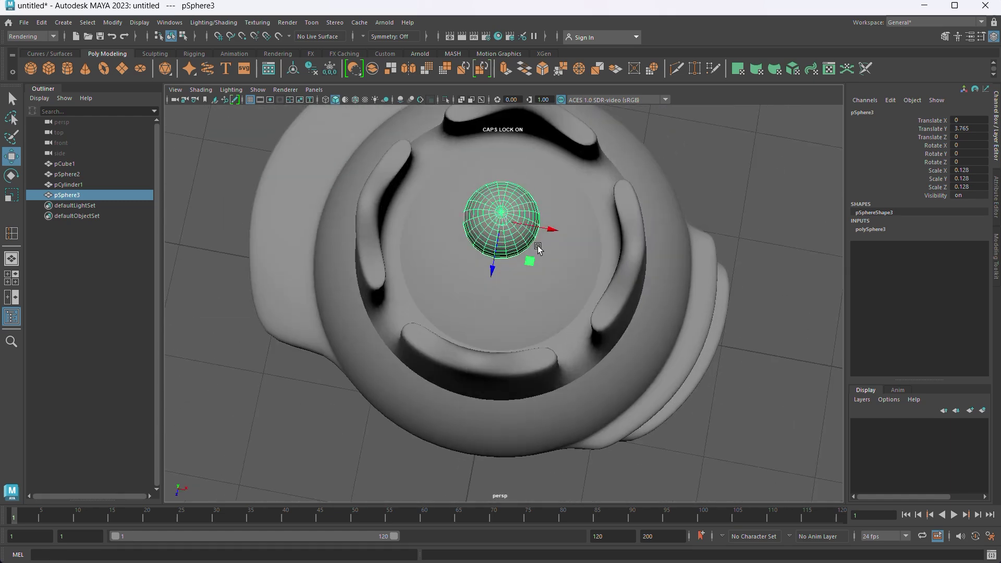
scroll(530, 230, "up", 3)
mouse_move(530, 227)
left_mouse_down("shift")
mouse_move(626, 231)
mouse_move(556, 296)
left_mouse_up("shift")
key("w")
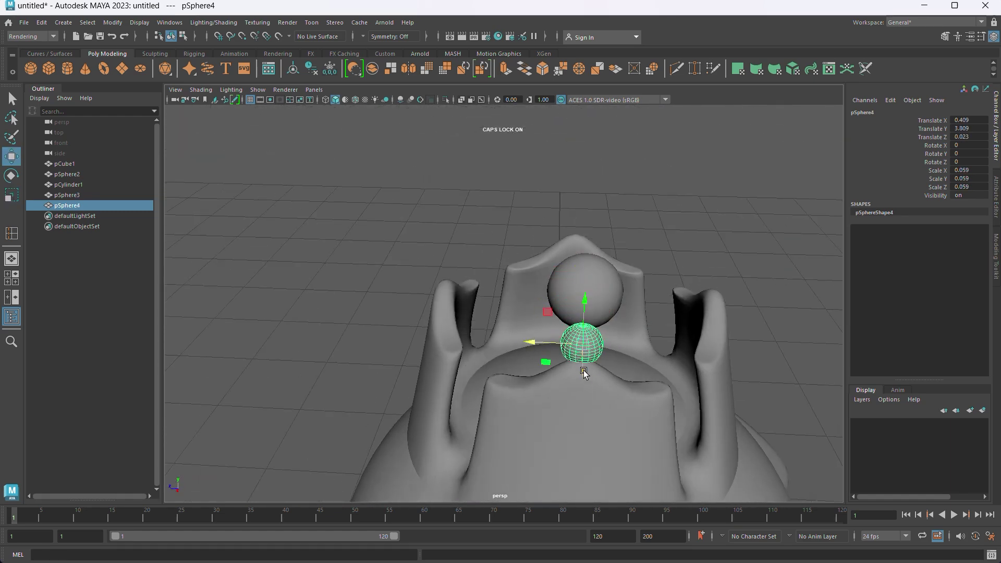
left_click_drag(587, 321, 588, 319)
left_click_drag(588, 318, 663, 290, "alt")
Step: Duplicate more small spheres onto the remaining crown points, including the front point
middle_click_drag(429, 250, 444, 251, "shift")
left_click_drag(444, 250, 418, 313, "alt")
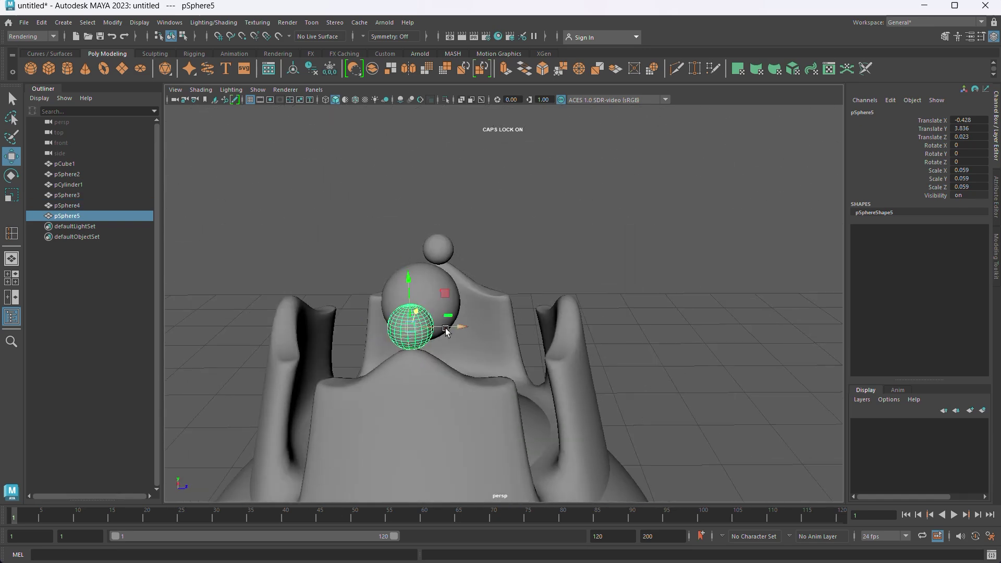
left_click_drag(527, 318, 590, 295, "alt")
middle_click_drag(452, 312, 459, 313, "shift")
mouse_move(459, 313)
left_mouse_down("alt")
mouse_move(346, 311)
mouse_move(471, 284)
mouse_move(437, 285)
left_mouse_up("alt")
mouse_move(437, 284)
left_mouse_down("alt")
mouse_move(345, 332)
mouse_move(375, 292)
left_mouse_up("alt")
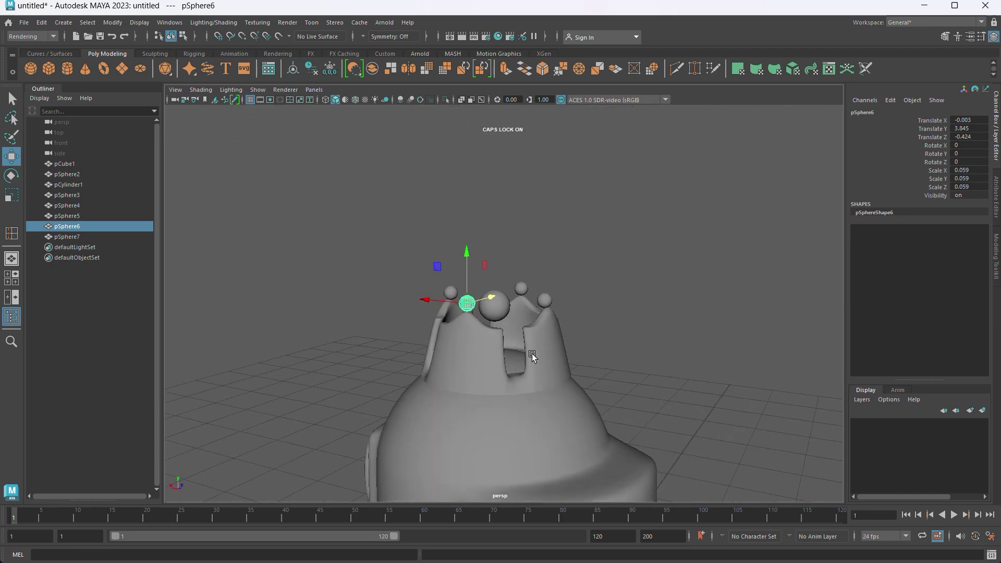
left_click(522, 208)
scroll(521, 313, "down", 5)
scroll(546, 381, "up", 2)
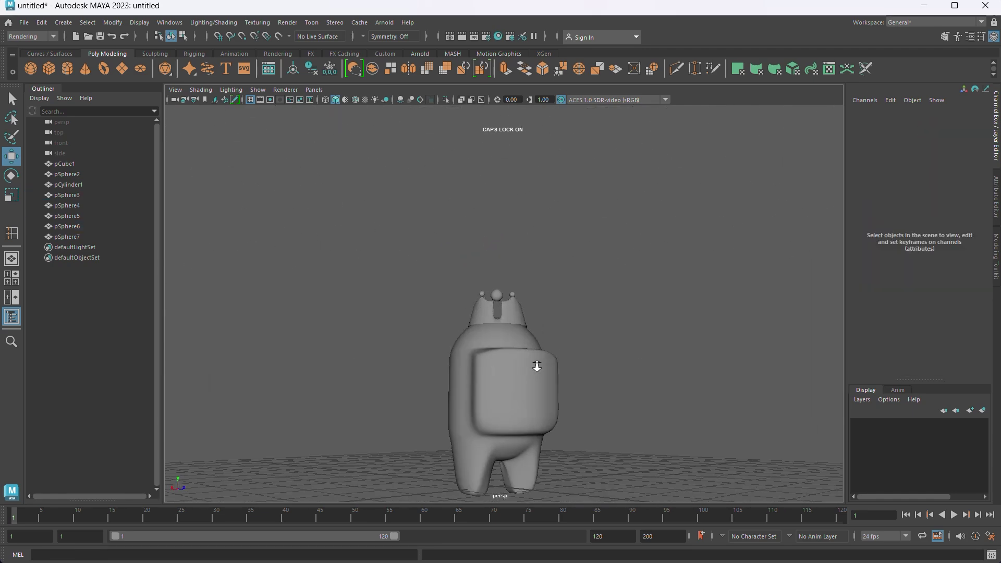
Step: Switch pSphere2 to face mode and undo the stray side-face extrusion
mouse_move(529, 364)
left_mouse_down("alt")
mouse_move(724, 414)
mouse_move(433, 420)
left_mouse_up("alt")
mouse_move(448, 265)
right_mouse_down()
mouse_move(428, 265)
mouse_move(448, 294)
right_mouse_up()
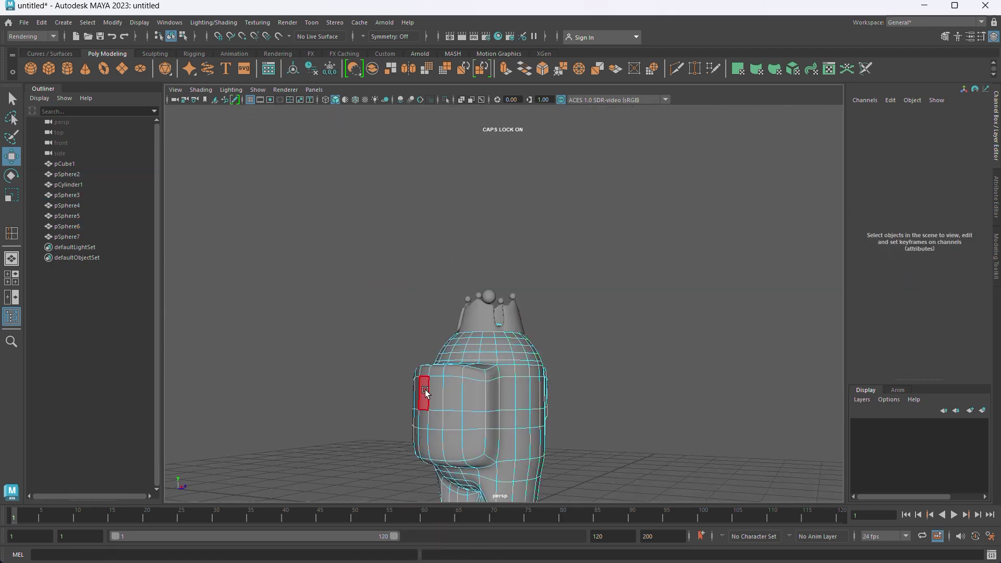
mouse_move(454, 368)
left_mouse_down()
mouse_move(459, 437)
mouse_move(458, 425)
mouse_move(425, 417)
left_mouse_up()
key("ctrl+z")
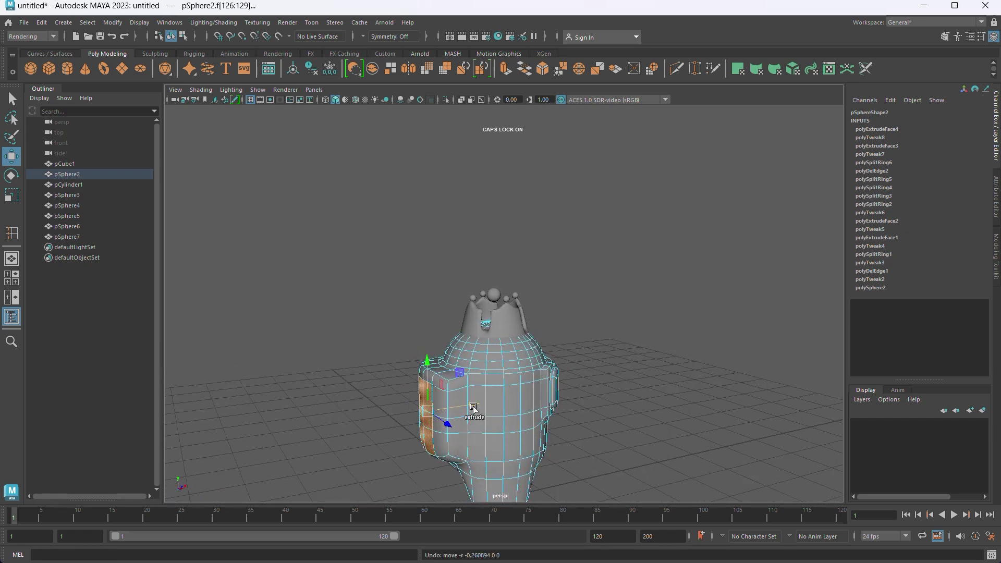
key("ctrl+z")
key("ctrl+z")
Step: Select all of the body's faces except a visor face
left_click_drag(479, 403, 491, 419, "alt")
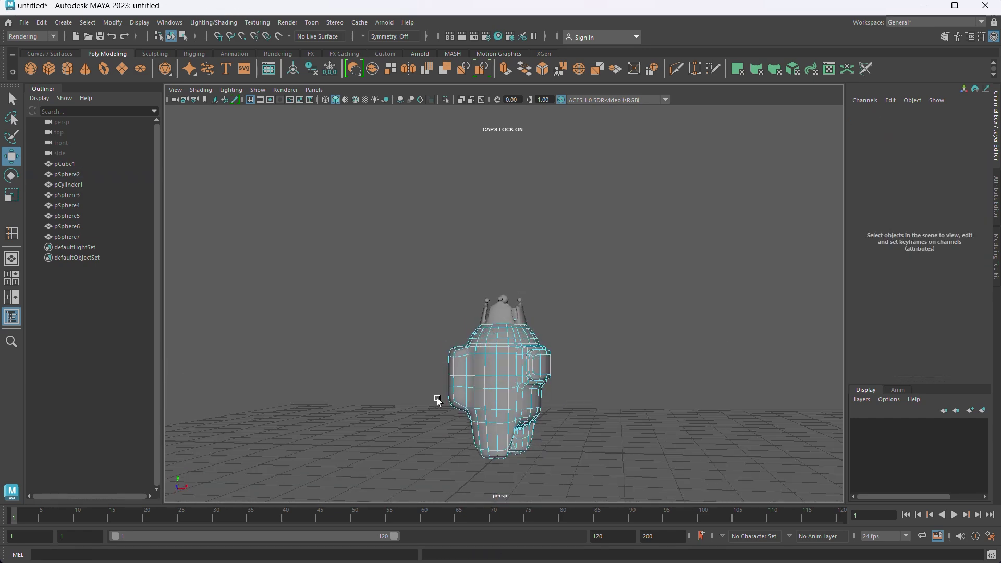
scroll(547, 428, "up", 3)
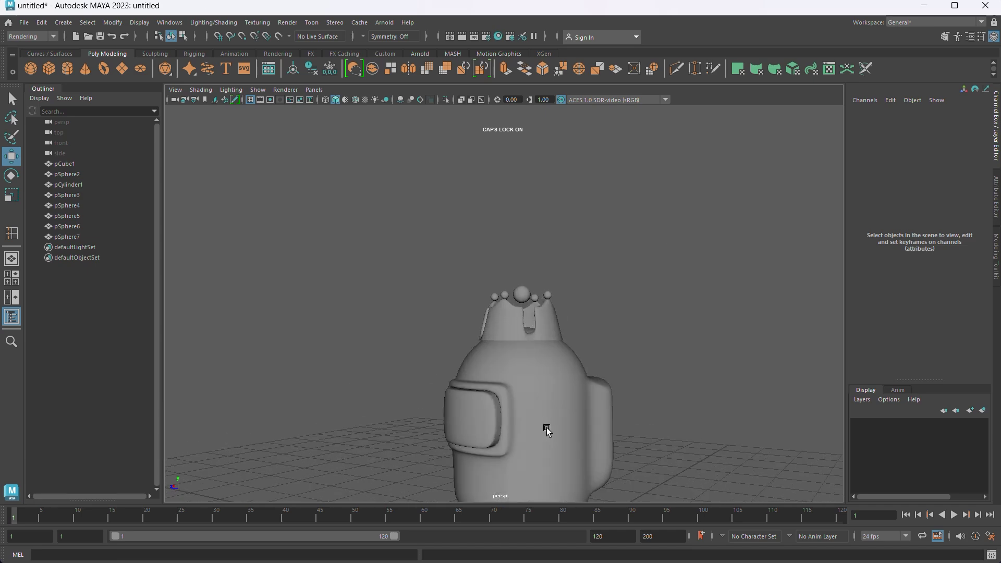
middle_click_drag(546, 427, 534, 324, "alt")
scroll(534, 324, "up", 2)
right_click_drag(531, 326, 514, 292)
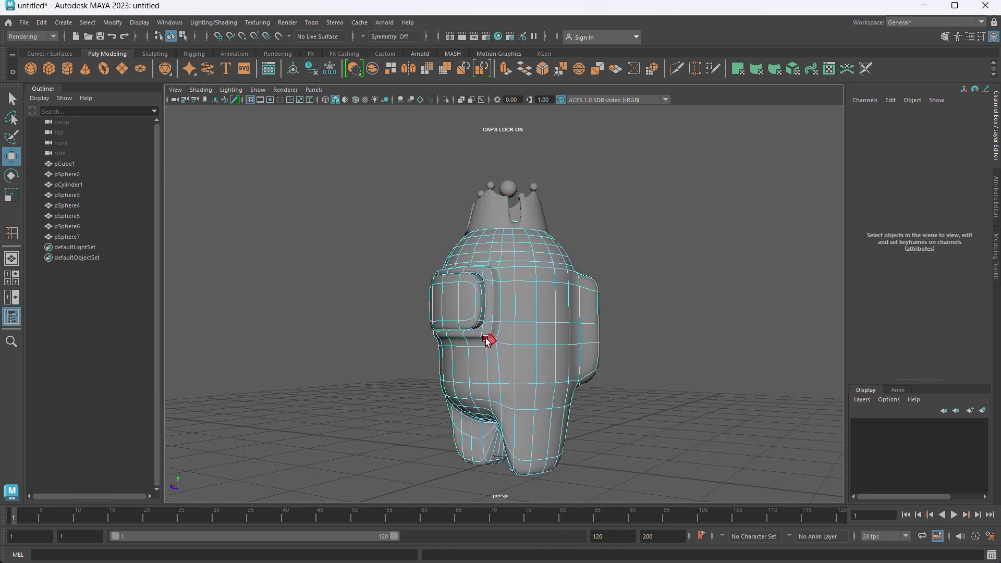
mouse_move(496, 348)
left_mouse_down("alt")
mouse_move(528, 358)
mouse_move(547, 401)
left_mouse_up("alt")
scroll(548, 400, "up", 3)
left_click(577, 271, "shift")
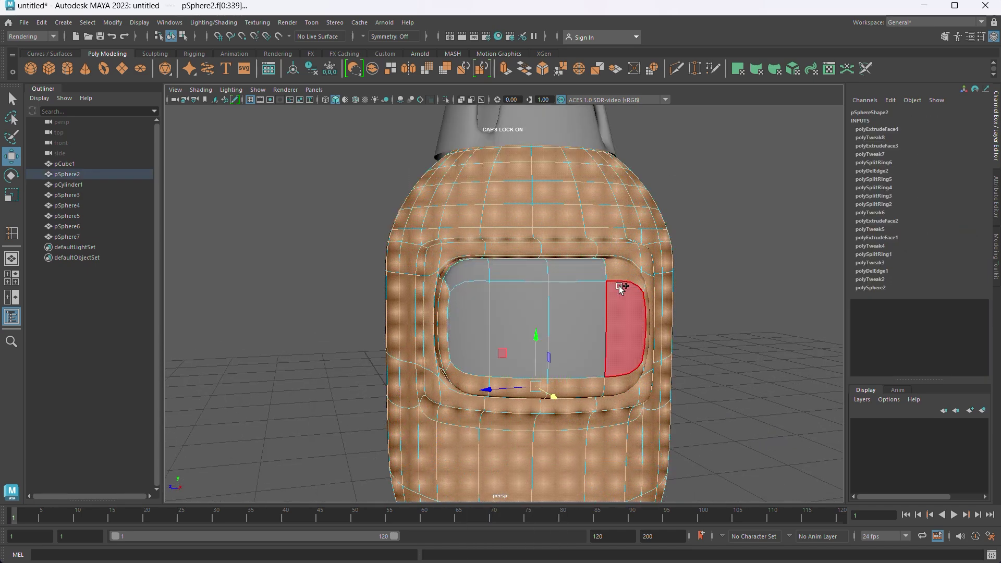
Step: Orbit around the body, clear the face selection, and switch pSphere2 to edge mode
mouse_move(445, 340)
left_mouse_down("alt")
mouse_move(467, 325)
mouse_move(488, 344)
mouse_move(630, 318)
mouse_move(576, 348)
left_mouse_up("alt")
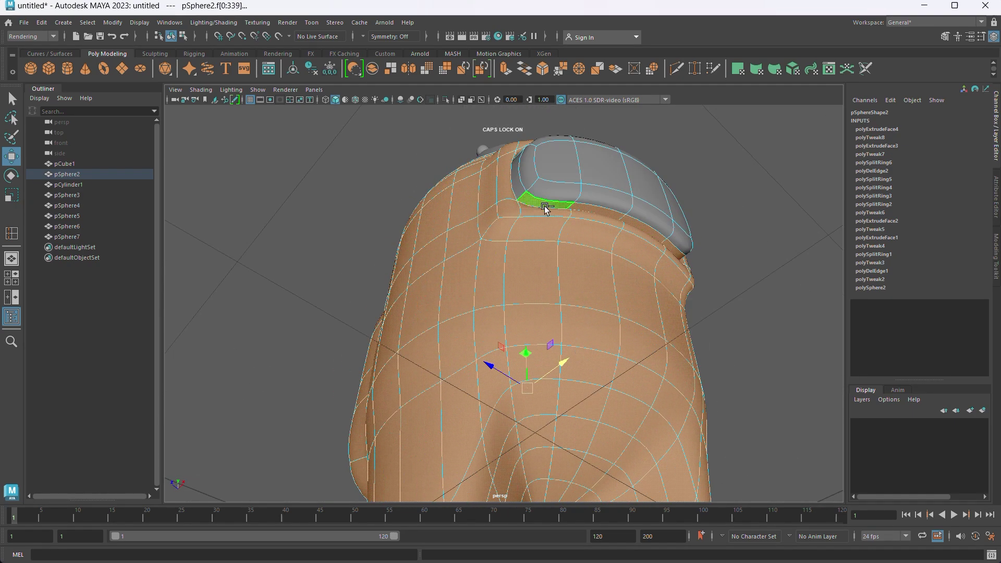
left_click_drag(545, 209, 567, 252, "alt")
left_click_drag(488, 187, 702, 402, "alt")
left_click(701, 402)
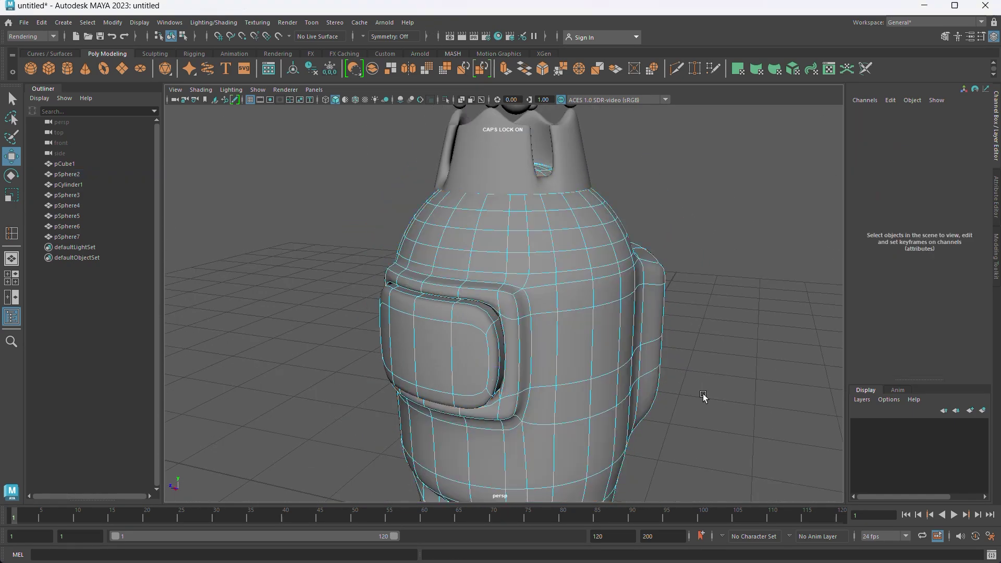
mouse_move(545, 279)
right_mouse_down()
mouse_move(546, 235)
mouse_move(503, 326)
right_mouse_up()
Step: Insert a new edge loop around the crewmate's body with the Insert Edge Loop Tool
key("1")
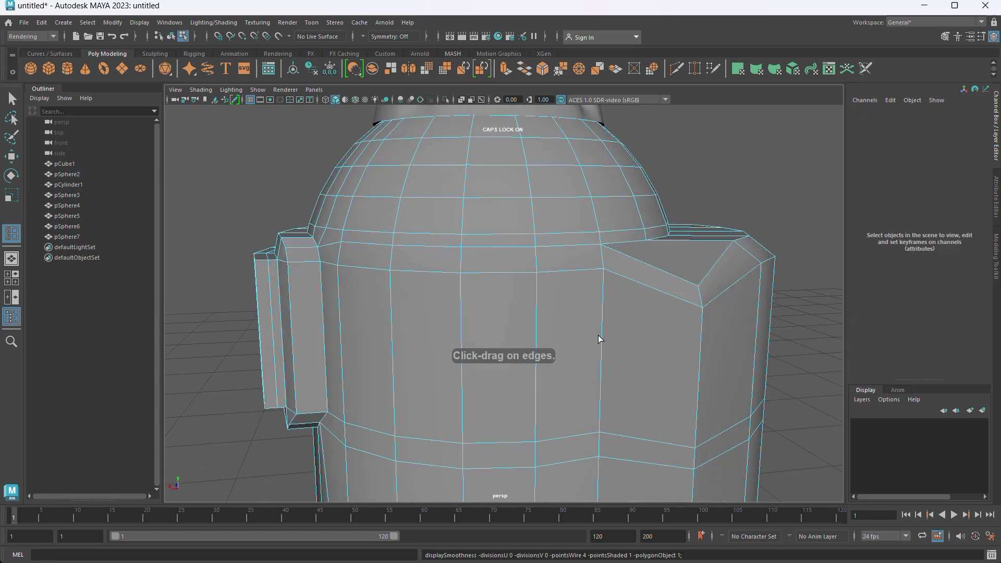
left_click(612, 274)
right_click_drag(593, 237, 595, 240, "shift")
left_click(218, 148)
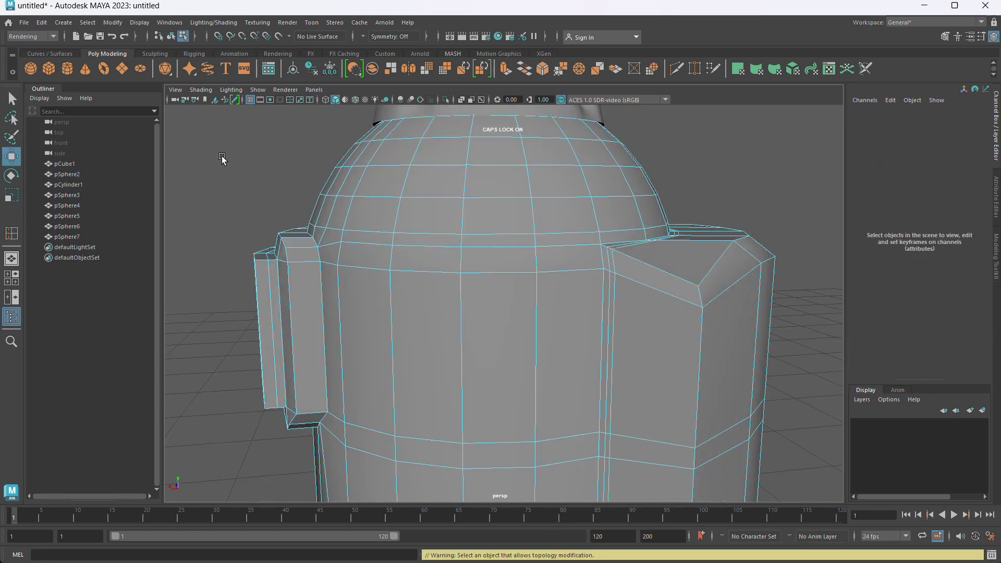
right_click_drag(218, 149, 620, 260)
left_click(619, 260)
left_click_drag(619, 260, 600, 407, "alt")
Step: Clear the edge selection, switch the body to face mode, and orbit to its back
mouse_move(618, 368)
left_mouse_down("alt")
mouse_move(572, 398)
mouse_move(621, 298)
left_mouse_up("alt")
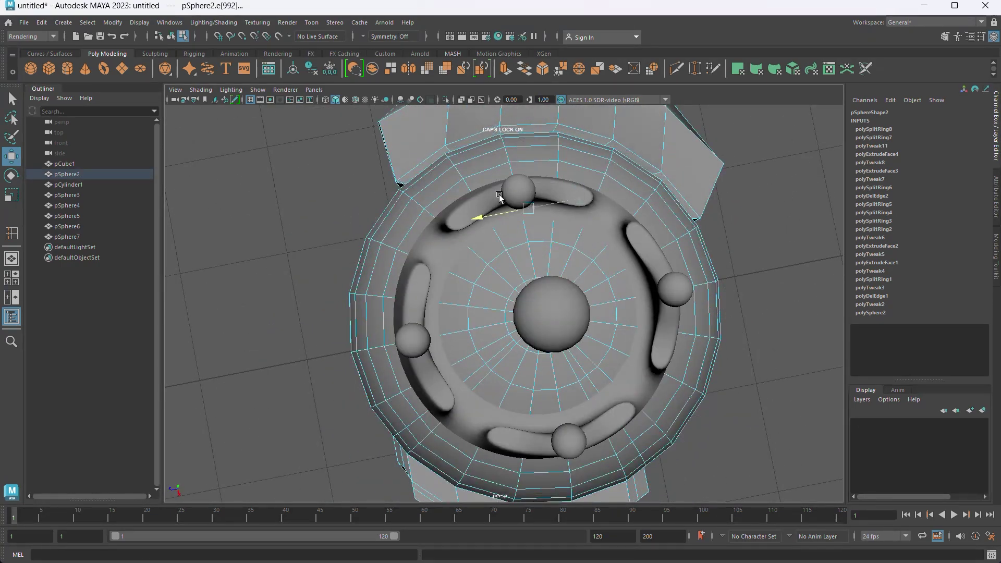
mouse_move(499, 186)
left_mouse_down("alt")
mouse_move(541, 253)
mouse_move(608, 431)
mouse_move(660, 362)
mouse_move(611, 285)
left_mouse_up("alt")
left_click(608, 432)
right_click(611, 285)
right_click_drag(609, 282, 618, 327)
mouse_move(618, 327)
left_mouse_down("alt")
mouse_move(680, 394)
mouse_move(561, 368)
mouse_move(613, 421)
mouse_move(554, 325)
mouse_move(480, 345)
left_mouse_up("alt")
mouse_move(512, 296)
left_mouse_down("alt")
mouse_move(626, 309)
mouse_move(468, 309)
left_mouse_up("alt")
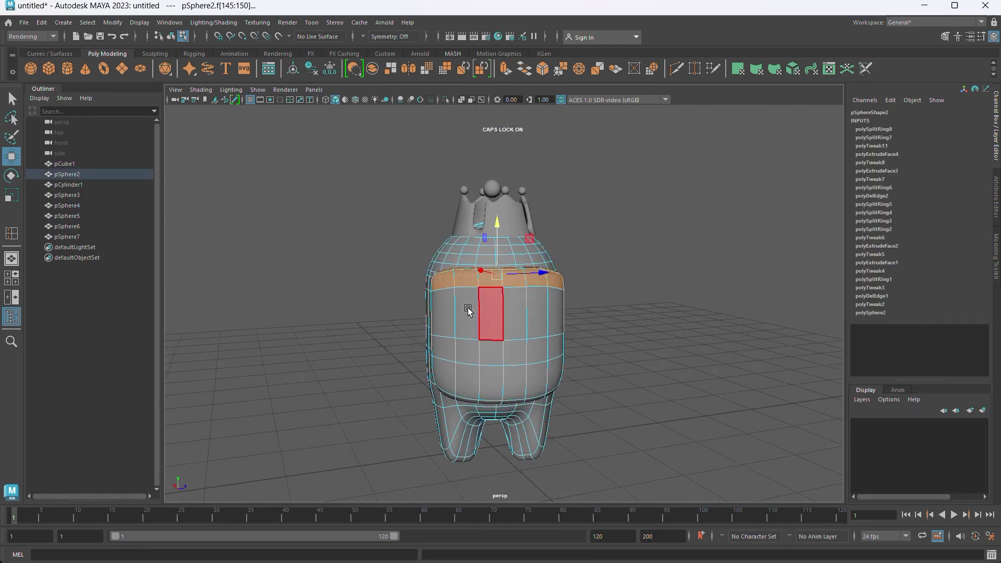
Step: Select the body's lower back faces and orbit around to face the visor
left_click(511, 382, "shift")
left_click_drag(511, 382, 552, 330, "alt")
left_click_drag(463, 344, 537, 332, "alt")
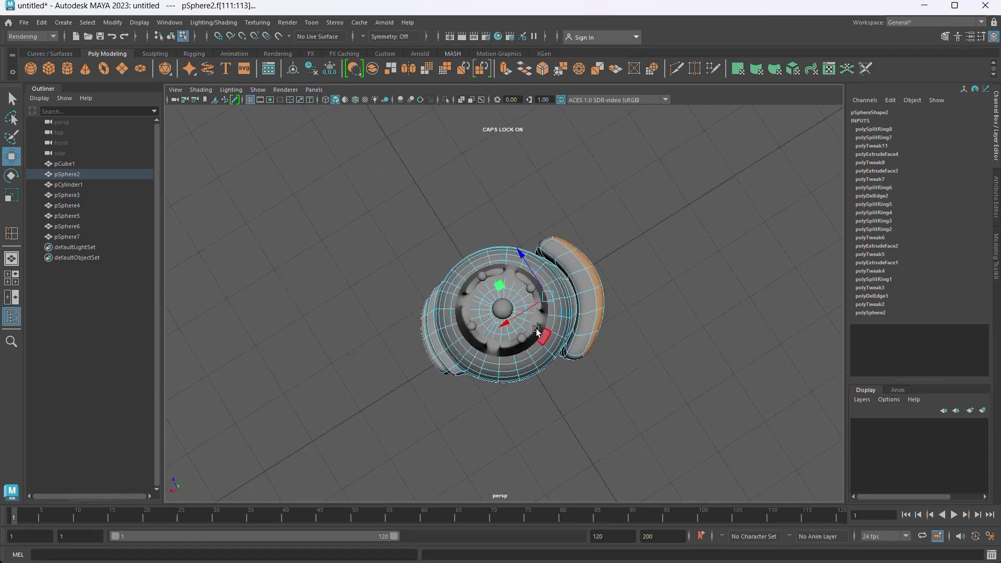
left_click(666, 297)
mouse_move(666, 297)
left_mouse_down("alt")
mouse_move(641, 331)
mouse_move(691, 308)
mouse_move(644, 298)
mouse_move(601, 387)
mouse_move(522, 281)
left_mouse_up("alt")
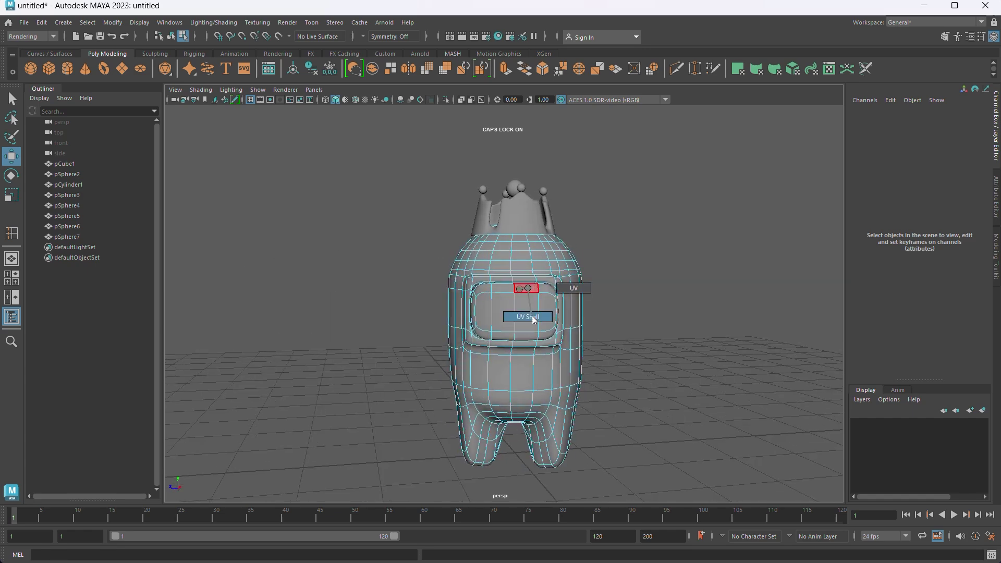
right_click_drag(522, 281, 576, 264)
scroll(442, 272, "up", 5)
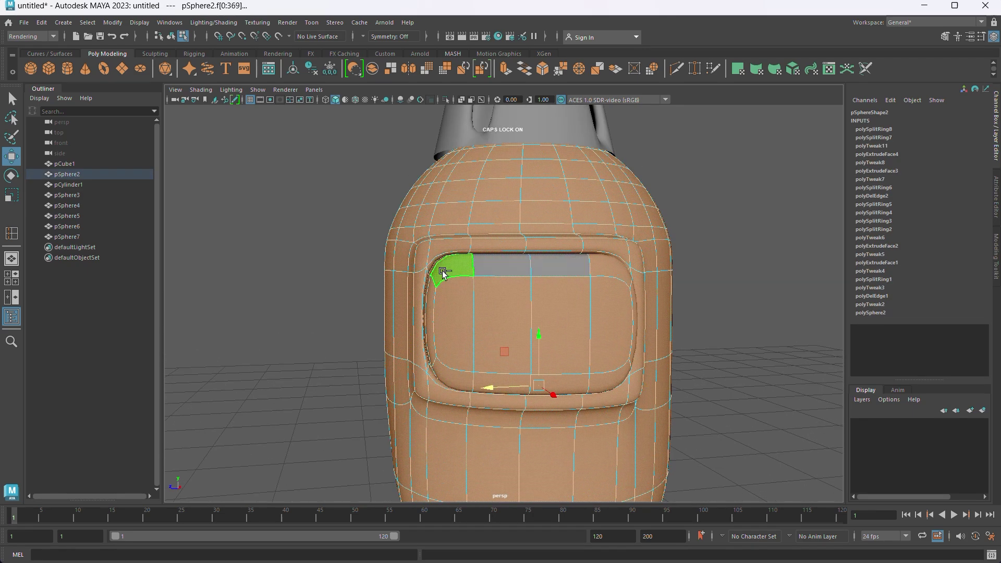
Step: Deselect the visor face and orbit around the crewmate to check the selection
left_click(545, 308, "ctrl")
left_click_drag(546, 308, 576, 356, "alt")
left_click_drag(462, 374, 528, 406, "alt")
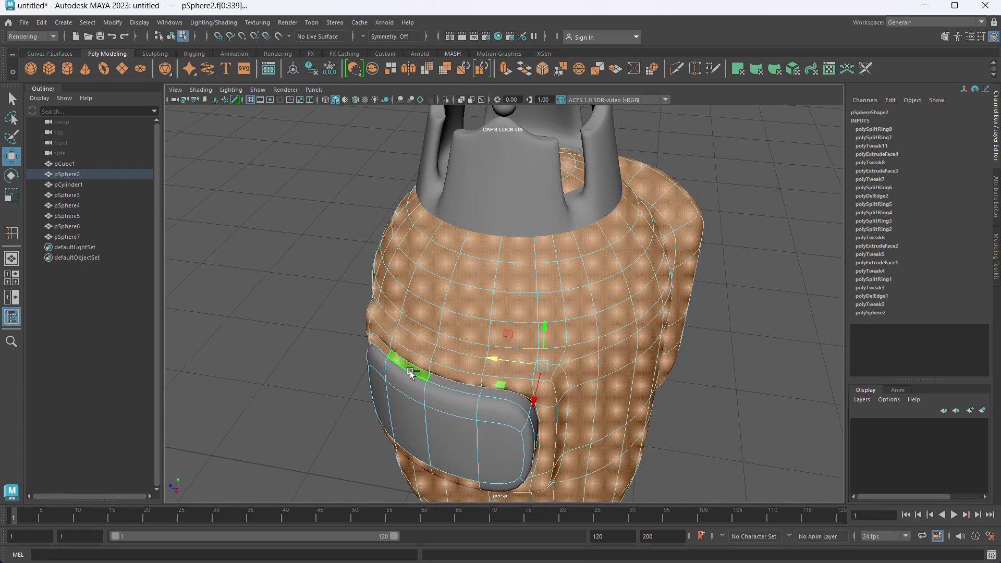
scroll(394, 371, "down", 5)
scroll(396, 373, "up", 5)
mouse_move(396, 373)
left_mouse_down("alt")
mouse_move(525, 369)
mouse_move(565, 279)
left_mouse_up("alt")
mouse_move(626, 294)
left_mouse_down("alt")
mouse_move(487, 262)
mouse_move(472, 353)
mouse_move(604, 307)
left_mouse_up("alt")
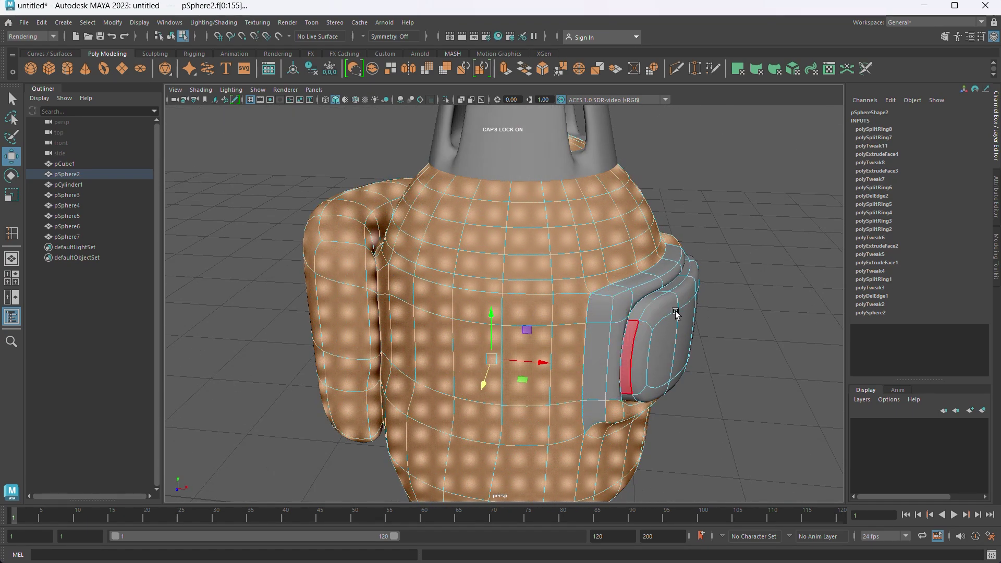
Step: Insert the first extra edge loops along the body's groove
scroll(521, 318, "up", 3)
left_click(522, 297)
scroll(511, 301, "up", 5)
scroll(541, 234, "up", 5)
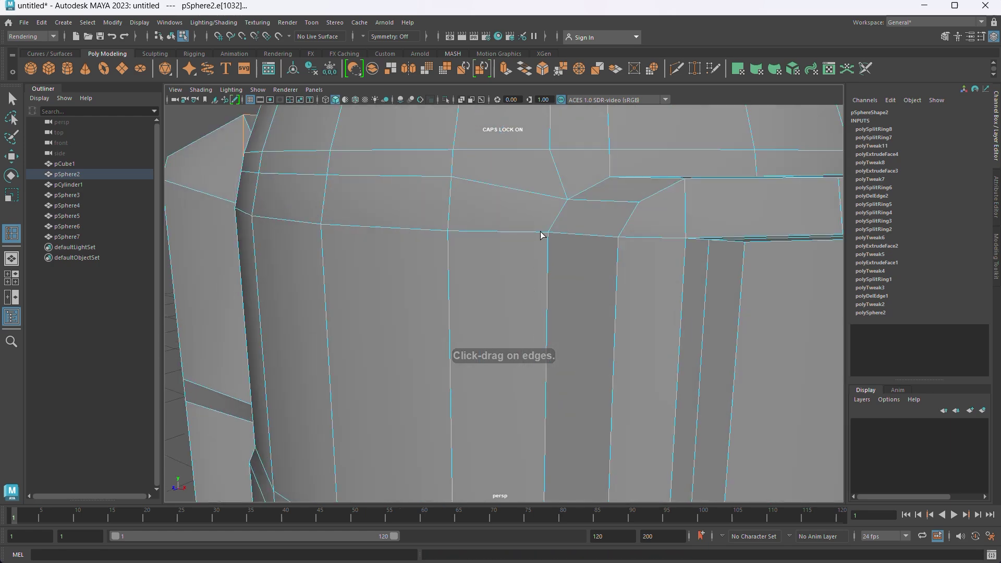
scroll(472, 253, "down", 3)
left_click(594, 292)
scroll(595, 292, "down", 3)
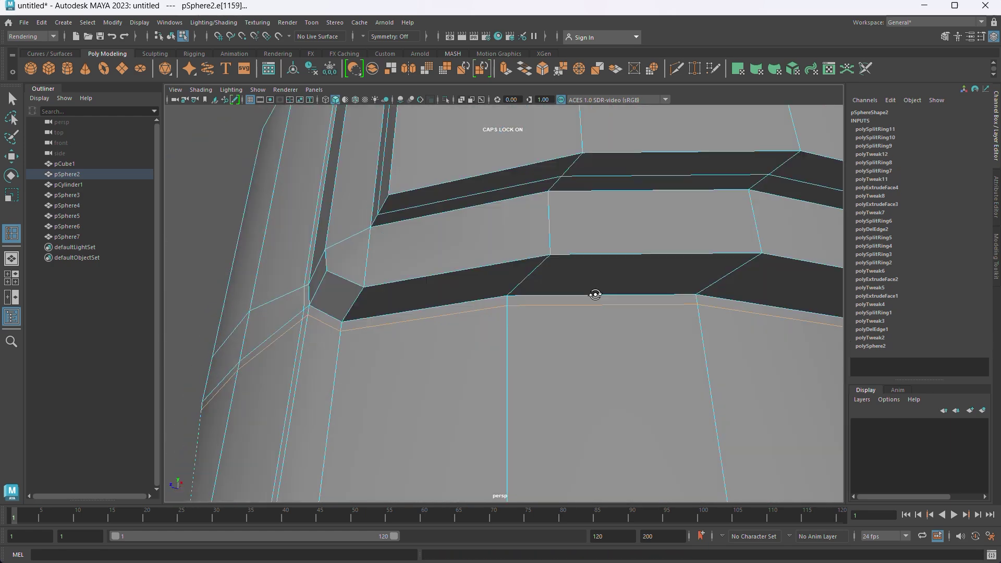
scroll(522, 306, "down", 3)
left_click(438, 419)
scroll(451, 416, "down", 3)
scroll(450, 412, "up", 5)
scroll(441, 398, "down", 2)
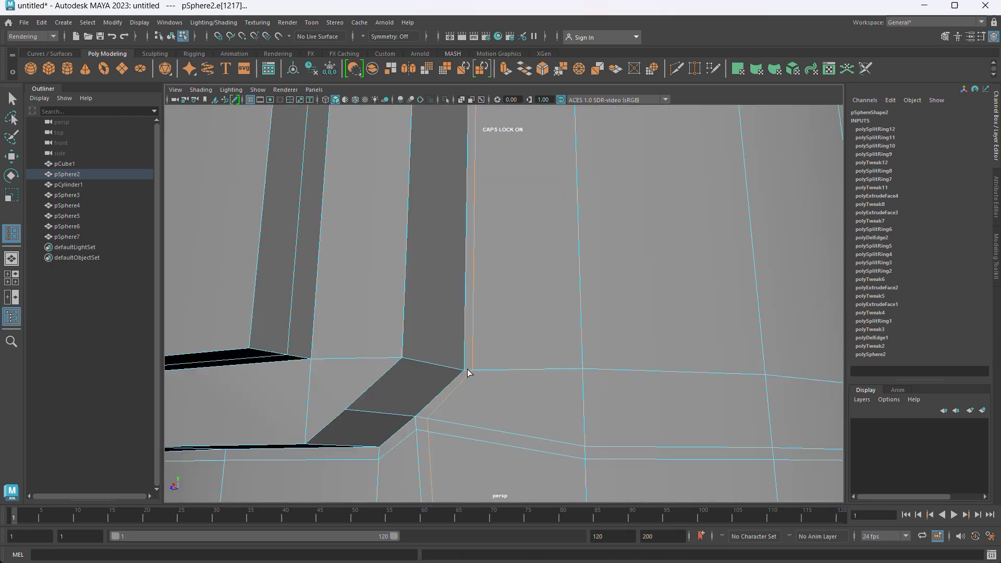
Step: Add more edge loops beside the visor groove and near its corner
left_click(467, 373)
left_click_drag(467, 374, 436, 424, "alt")
left_click(708, 374)
left_click_drag(708, 374, 442, 404, "alt")
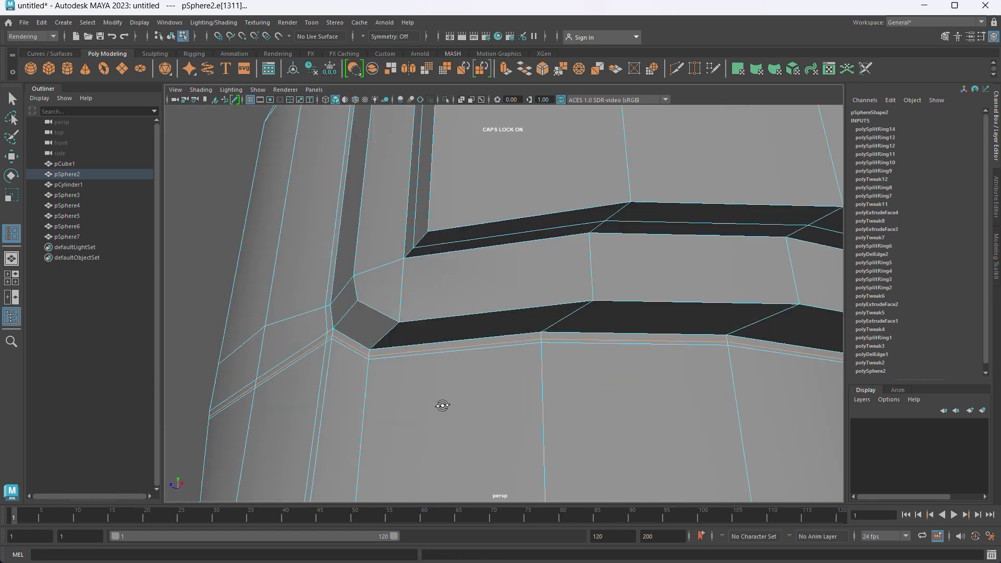
left_click(490, 346)
scroll(493, 345, "up", 2)
scroll(494, 342, "down", 5)
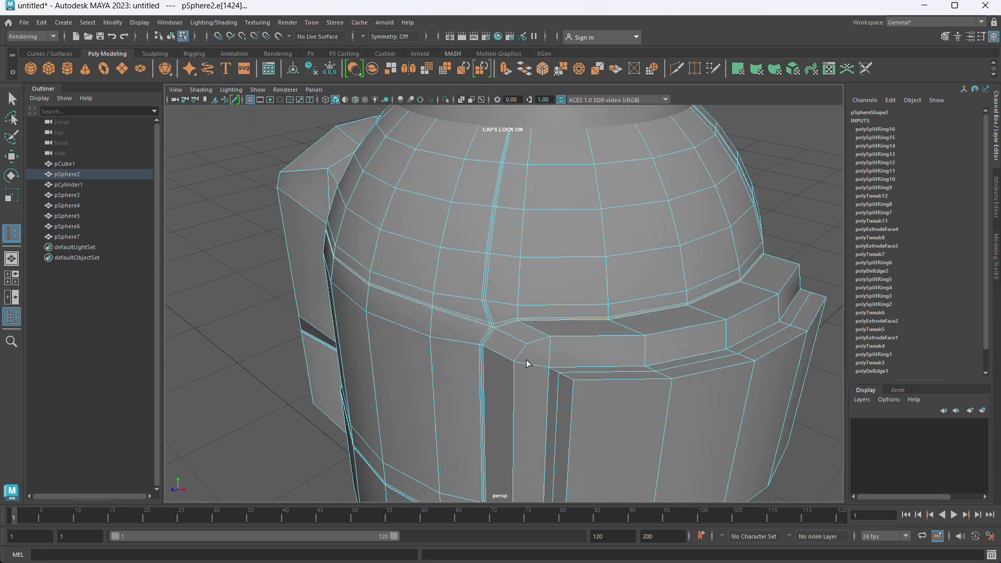
Step: With the Move tool active, select groove edges and loops around the corner
left_click(241, 280)
key("w")
right_click_drag(241, 266, 232, 219)
scroll(461, 391, "up", 5)
left_click(461, 391)
double_click(461, 391)
scroll(463, 331, "down", 4)
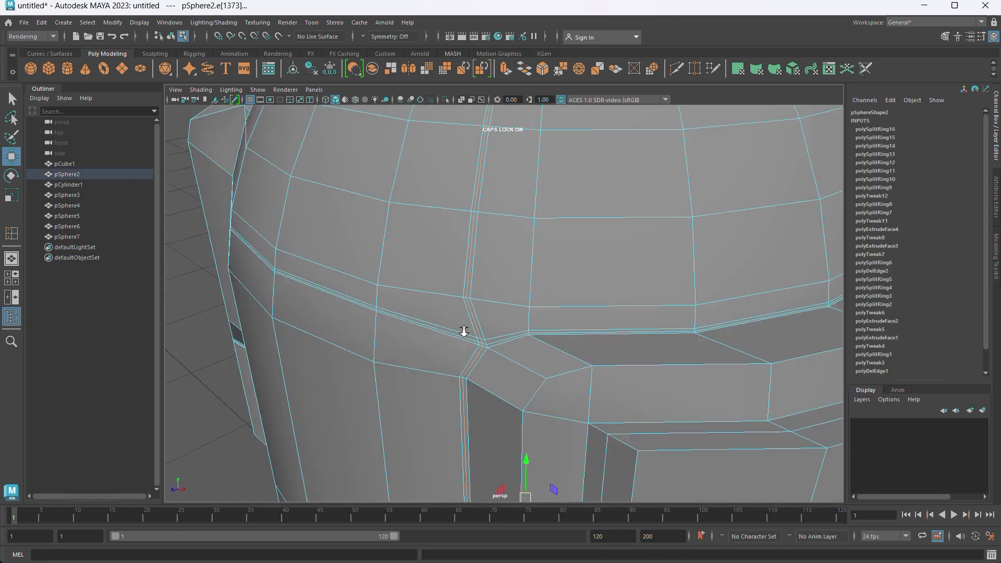
scroll(524, 266, "up", 4)
left_click_drag(520, 264, 518, 306, "alt")
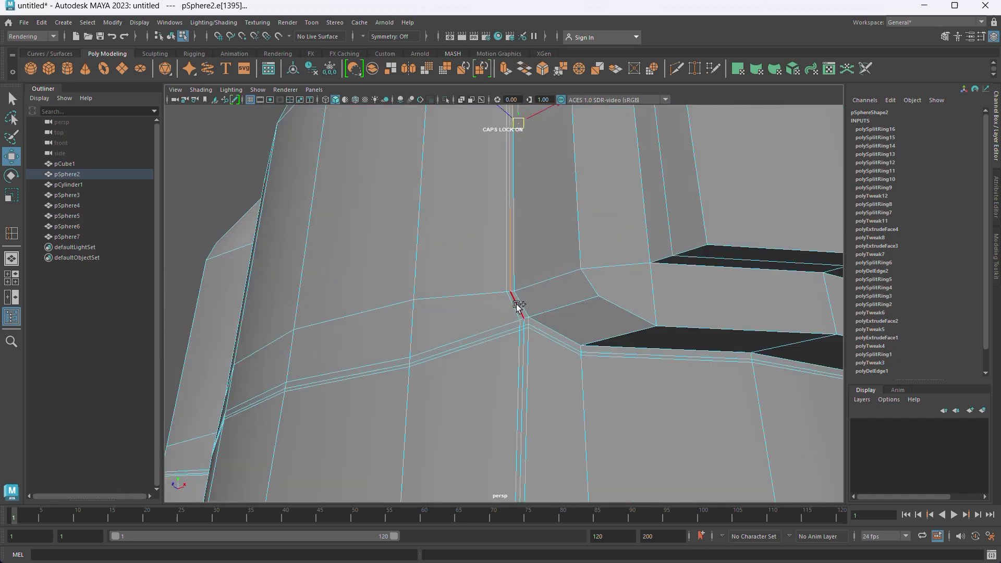
left_click(652, 358)
left_click_drag(652, 358, 586, 345, "alt")
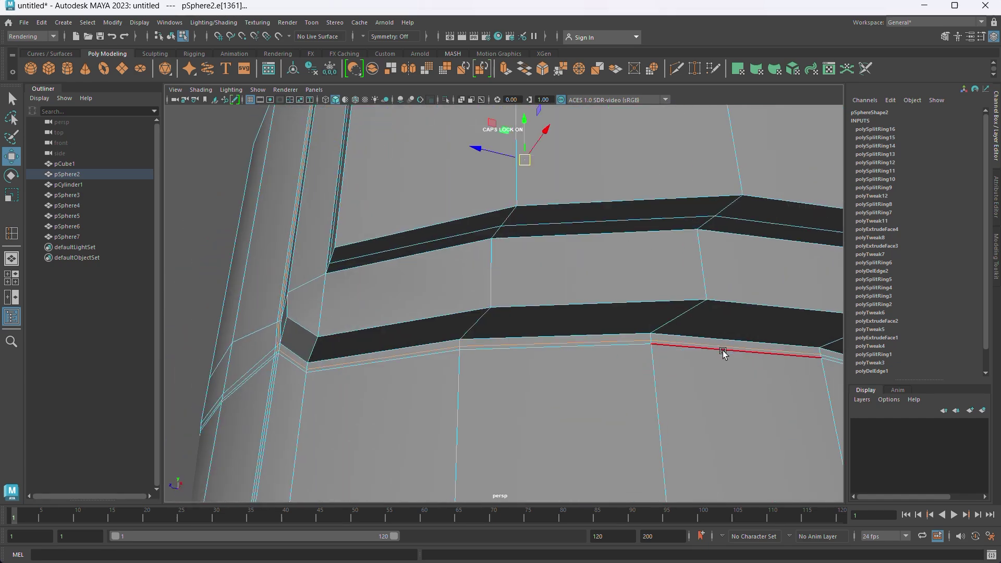
mouse_move(724, 354)
left_mouse_down("alt")
mouse_move(636, 368)
mouse_move(683, 375)
left_mouse_up("alt")
mouse_move(759, 398)
left_mouse_down("alt")
mouse_move(673, 368)
mouse_move(649, 280)
mouse_move(598, 259)
mouse_move(387, 243)
mouse_move(333, 275)
mouse_move(517, 299)
mouse_move(595, 291)
left_mouse_up("alt")
left_click(597, 259)
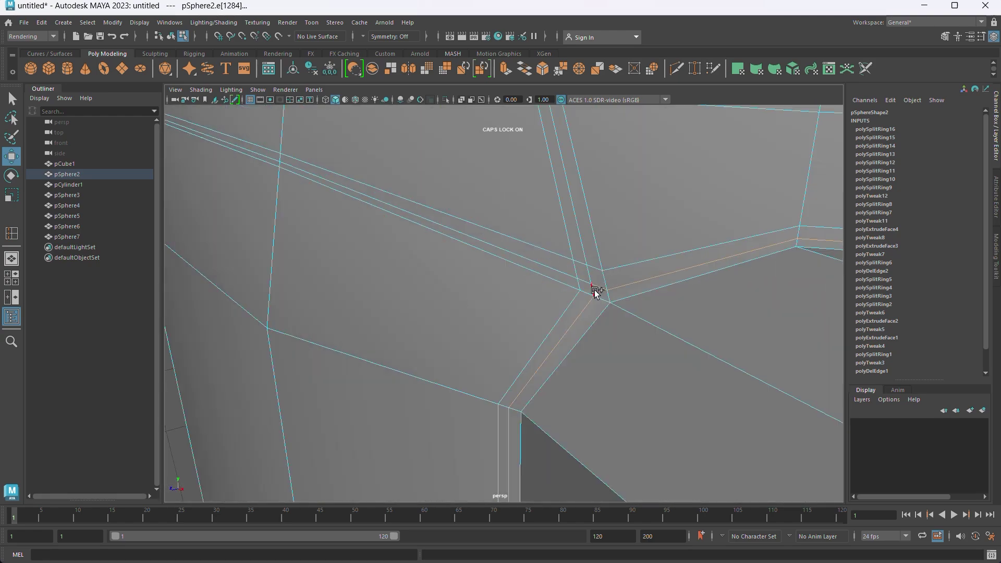
Step: Scale the selected groove edges, then return the body mesh to object selection
scroll(595, 290, "down", 5)
key("r")
mouse_move(631, 368)
left_mouse_down("alt")
mouse_move(675, 405)
mouse_move(546, 313)
mouse_move(590, 407)
mouse_move(572, 363)
left_mouse_up("alt")
scroll(573, 363, "down", 5)
mouse_move(669, 308)
left_mouse_down("alt")
mouse_move(570, 309)
mouse_move(659, 345)
mouse_move(589, 312)
mouse_move(481, 302)
mouse_move(626, 297)
mouse_move(621, 341)
left_mouse_up("alt")
left_click(578, 339)
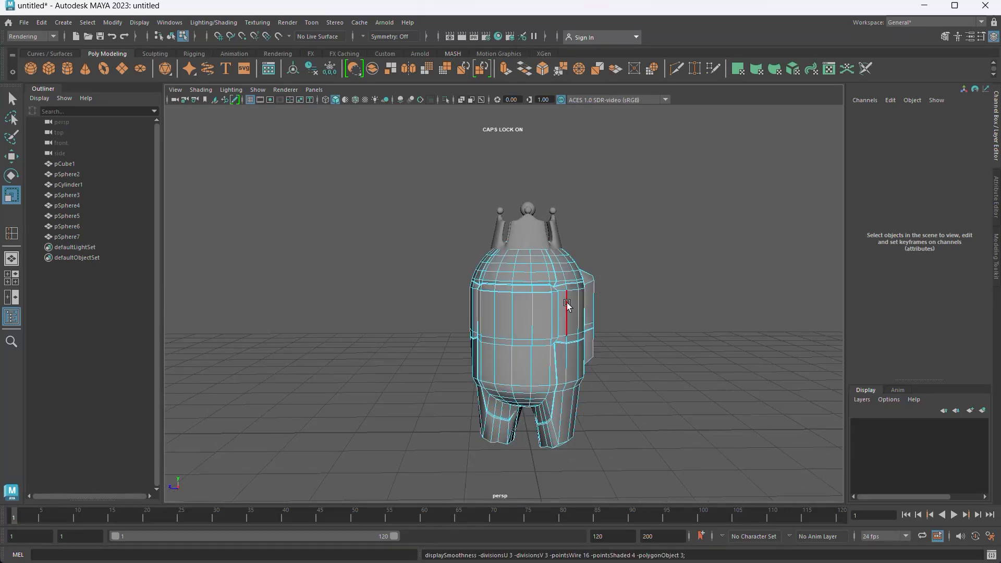
left_click(596, 286)
scroll(589, 311, "up", 5)
left_click(619, 306)
key("F8")
left_click_drag(777, 301, 719, 246, "alt")
Step: Put the crewmate body into face mode and select its faces
left_click(706, 337)
scroll(706, 337, "down", 3)
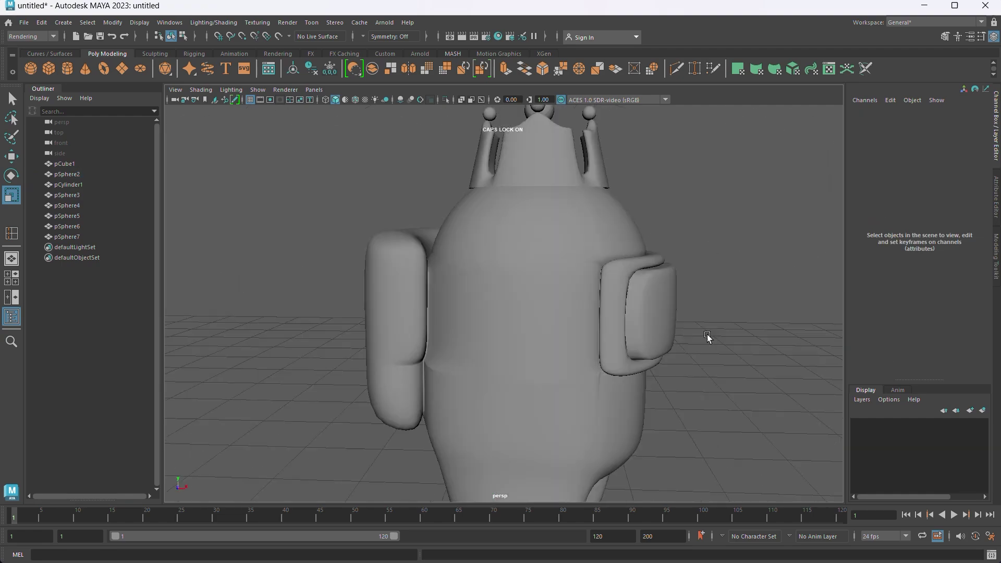
scroll(671, 336, "down", 2)
mouse_move(670, 336)
left_mouse_down("alt")
mouse_move(483, 332)
mouse_move(450, 320)
mouse_move(671, 337)
mouse_move(524, 337)
mouse_move(609, 264)
left_mouse_up("alt")
left_click(522, 313)
right_click(443, 269)
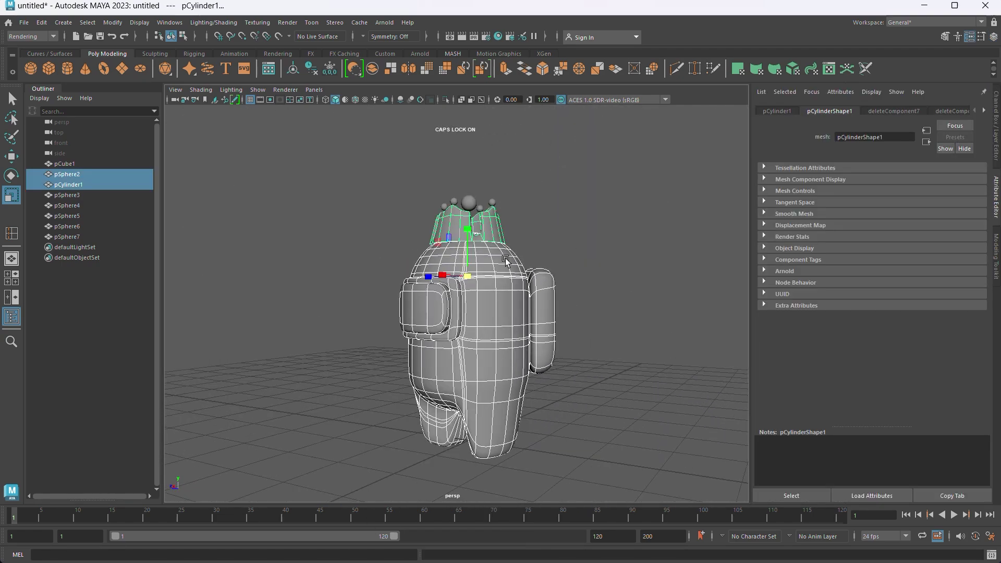
scroll(541, 271, "down", 3)
left_click(541, 270)
scroll(541, 271, "up", 5)
left_click(540, 313)
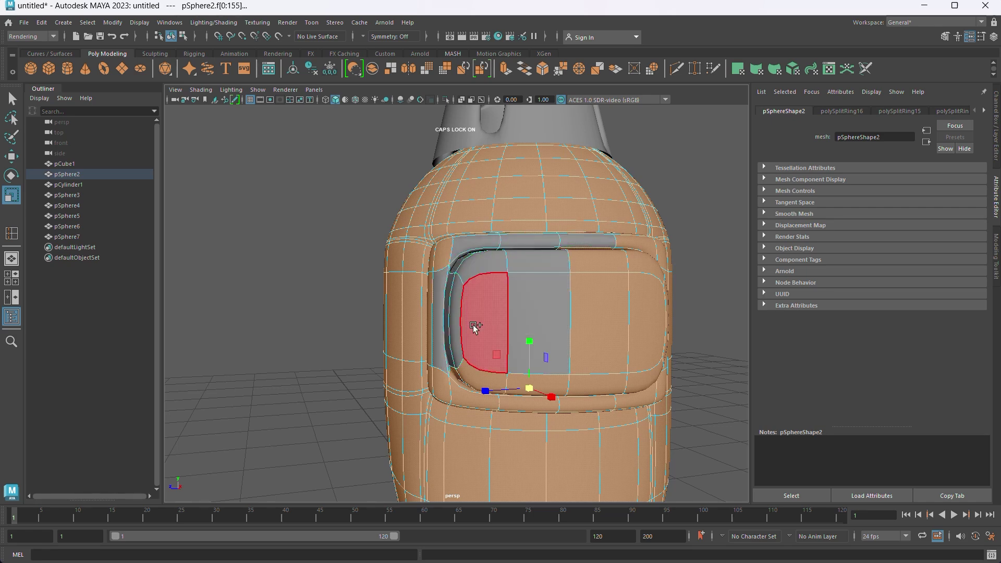
Step: Check the body from all sides, then assign the faces a new Phong material
left_click_drag(500, 402, 444, 300, "alt")
mouse_move(539, 278)
left_mouse_down("alt")
mouse_move(581, 320)
mouse_move(515, 304)
left_mouse_up("alt")
mouse_move(538, 228)
left_mouse_down("alt")
mouse_move(537, 313)
mouse_move(581, 357)
left_mouse_up("alt")
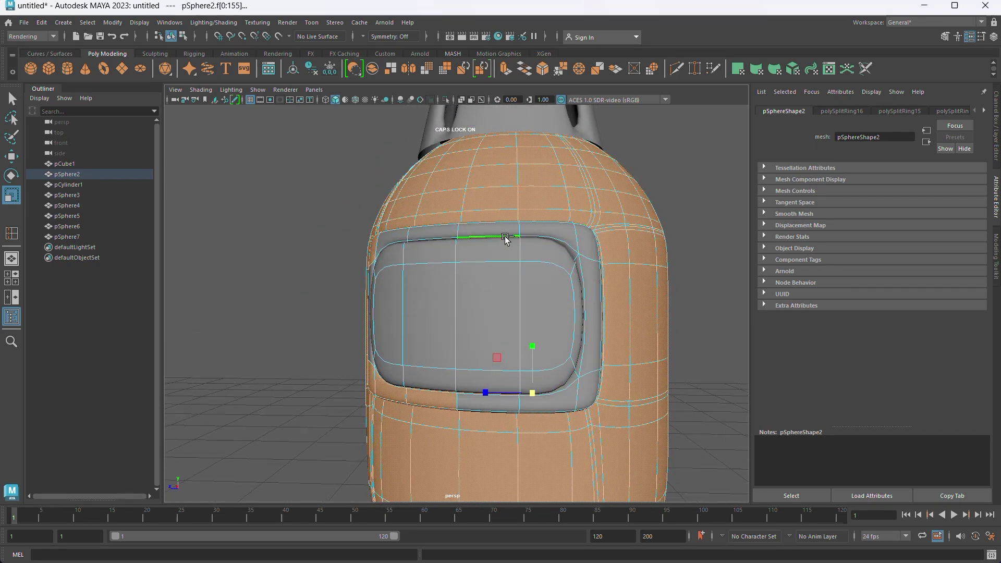
left_click_drag(505, 239, 521, 309, "alt")
mouse_move(612, 309)
left_mouse_down("alt")
mouse_move(475, 313)
mouse_move(474, 371)
mouse_move(522, 339)
mouse_move(576, 346)
mouse_move(582, 315)
left_mouse_up("alt")
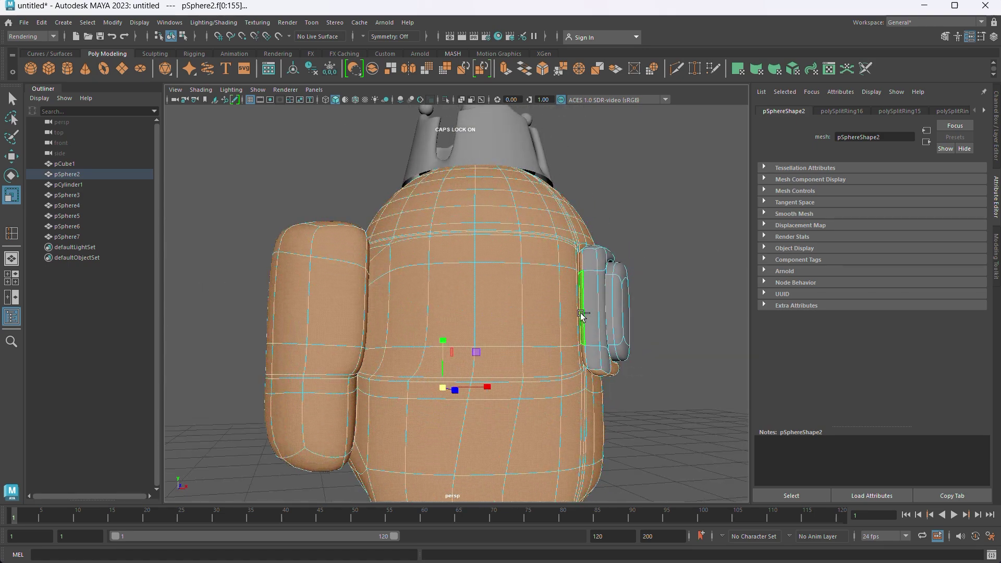
mouse_move(594, 376)
left_mouse_down("alt")
mouse_move(560, 170)
mouse_move(447, 146)
mouse_move(436, 292)
mouse_move(384, 300)
mouse_move(349, 345)
mouse_move(392, 376)
left_mouse_up("alt")
mouse_move(368, 339)
left_mouse_down("alt")
mouse_move(537, 364)
mouse_move(521, 412)
mouse_move(575, 396)
mouse_move(405, 358)
mouse_move(603, 392)
mouse_move(420, 412)
mouse_move(530, 338)
mouse_move(485, 360)
left_mouse_up("alt")
right_click_drag(485, 358, 471, 527)
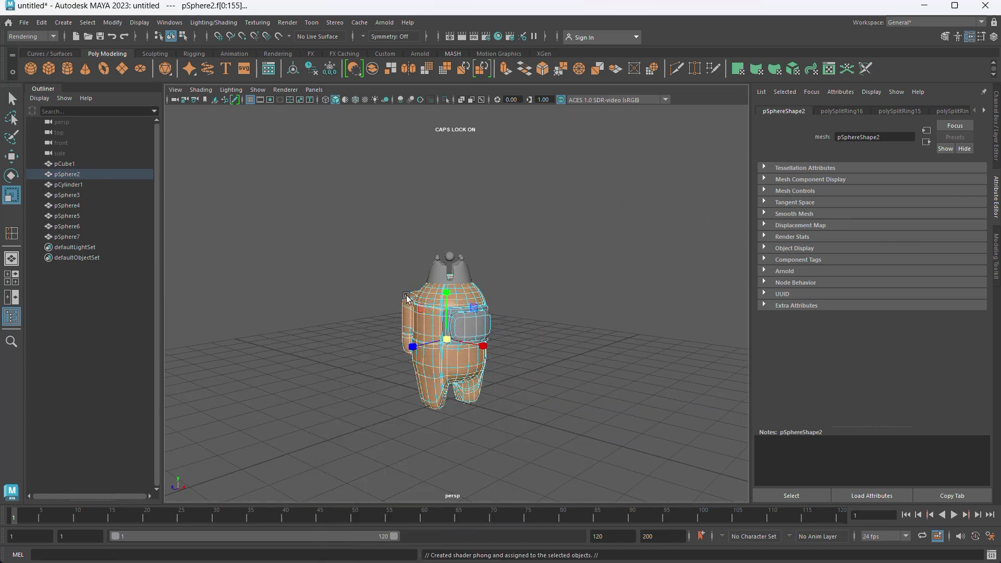
Step: Set the phong1 body material colour to yellow (H 60)
key("w")
left_click(861, 227)
left_click_drag(628, 161, 648, 160)
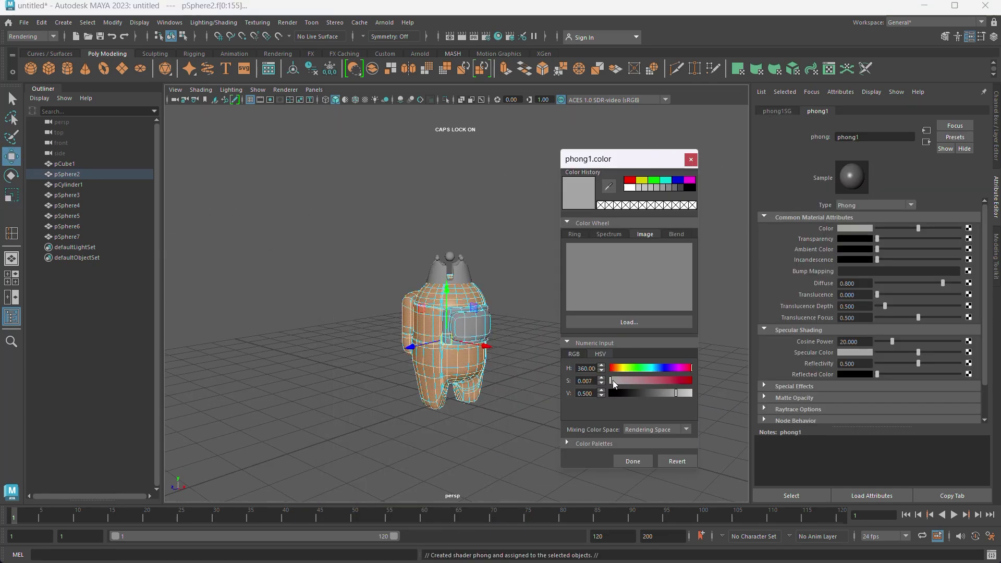
left_click_drag(612, 381, 692, 381)
left_click(642, 180)
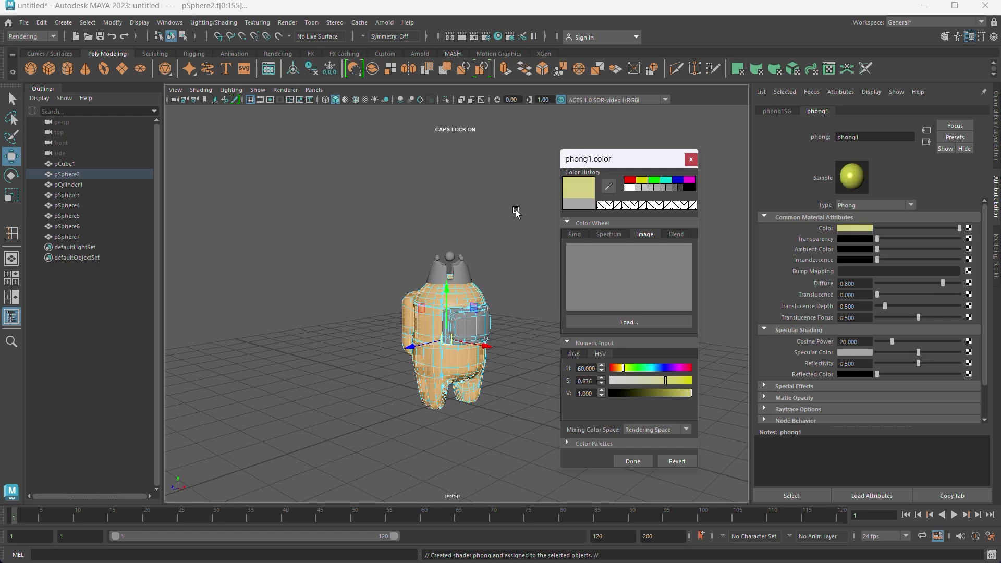
left_click(641, 195)
Step: Select the faces along the visor rim in face mode
scroll(548, 272, "up", 3)
mouse_move(536, 342)
left_mouse_down("alt")
mouse_move(370, 345)
mouse_move(469, 345)
left_mouse_up("alt")
scroll(495, 265, "up", 5)
left_click(495, 265)
right_click(494, 265)
left_click(495, 265)
left_click_drag(368, 341, 412, 345)
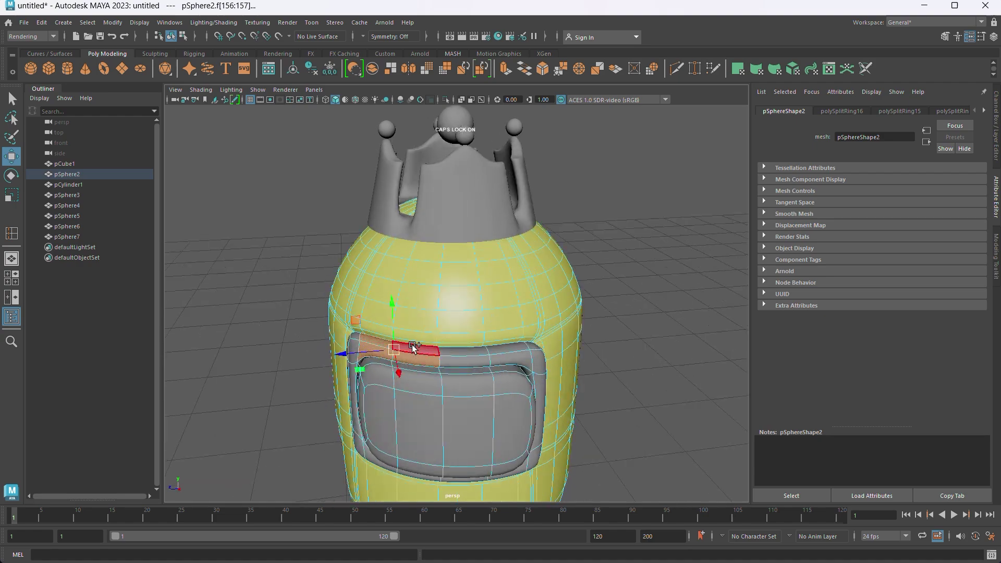
left_click(501, 350, "shift")
Step: Orbit around the crewmate and toggle the four-view layout to check the rim selection
left_click_drag(501, 350, 445, 348, "alt")
mouse_move(459, 380)
left_mouse_down("alt")
mouse_move(458, 402)
mouse_move(372, 333)
left_mouse_up("alt")
mouse_move(363, 429)
left_mouse_down("alt")
mouse_move(339, 334)
mouse_move(422, 267)
mouse_move(446, 354)
mouse_move(485, 278)
left_mouse_up("alt")
mouse_move(380, 286)
left_mouse_down("alt")
mouse_move(493, 277)
mouse_move(543, 299)
left_mouse_up("alt")
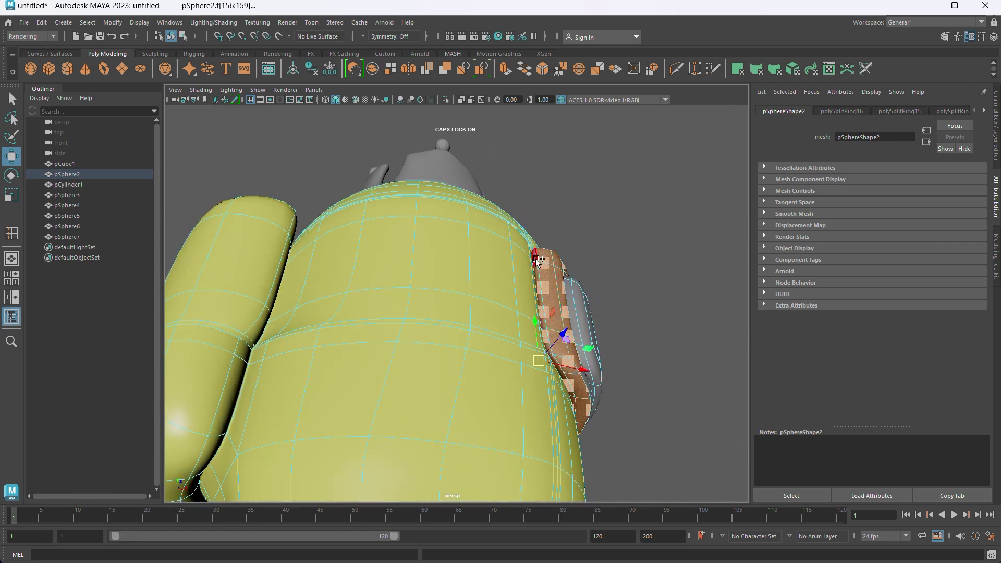
left_click_drag(538, 261, 530, 386, "alt")
mouse_move(549, 337)
left_mouse_down("alt")
mouse_move(492, 239)
mouse_move(465, 231)
mouse_move(496, 179)
mouse_move(514, 246)
mouse_move(373, 250)
mouse_move(532, 295)
left_mouse_up("alt")
key("space")
key("space")
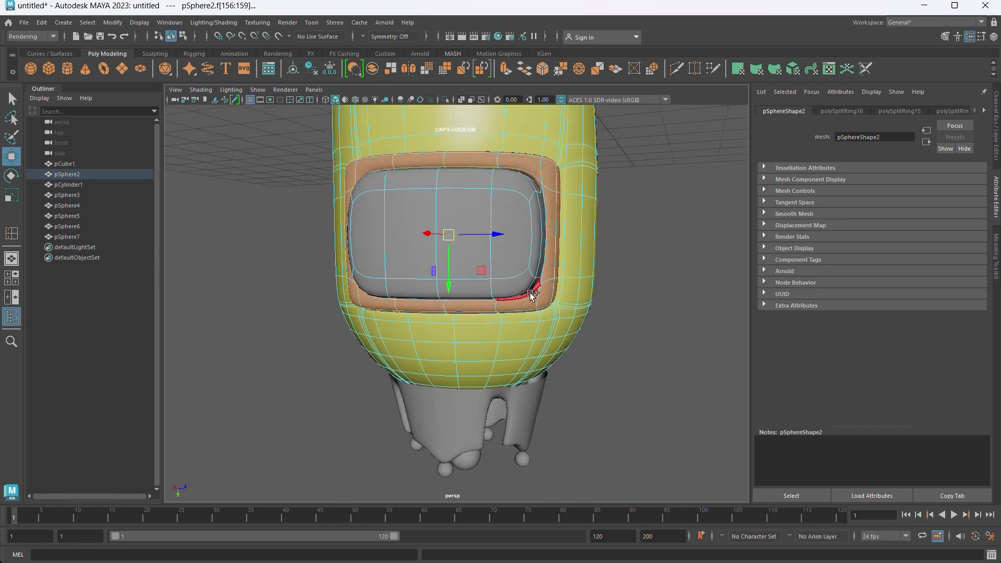
left_click_drag(416, 303, 571, 203, "alt")
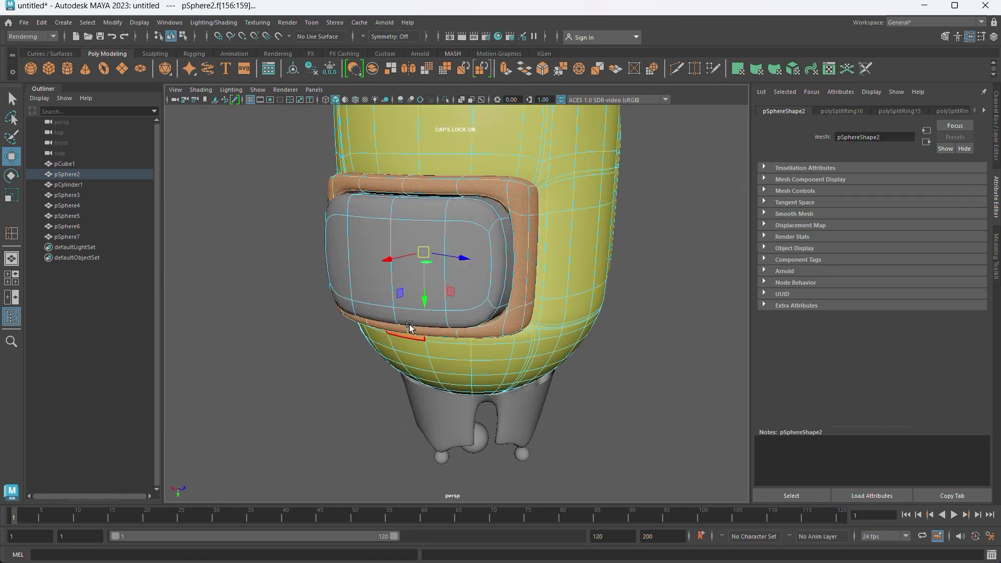
mouse_move(506, 183)
left_mouse_down("alt")
mouse_move(470, 209)
mouse_move(476, 431)
mouse_move(664, 386)
mouse_move(529, 357)
mouse_move(291, 358)
mouse_move(514, 351)
mouse_move(487, 362)
mouse_move(514, 353)
left_mouse_up("alt")
Step: Give the visor rim a new Phong material coloured black
right_click_drag(514, 353, 516, 510)
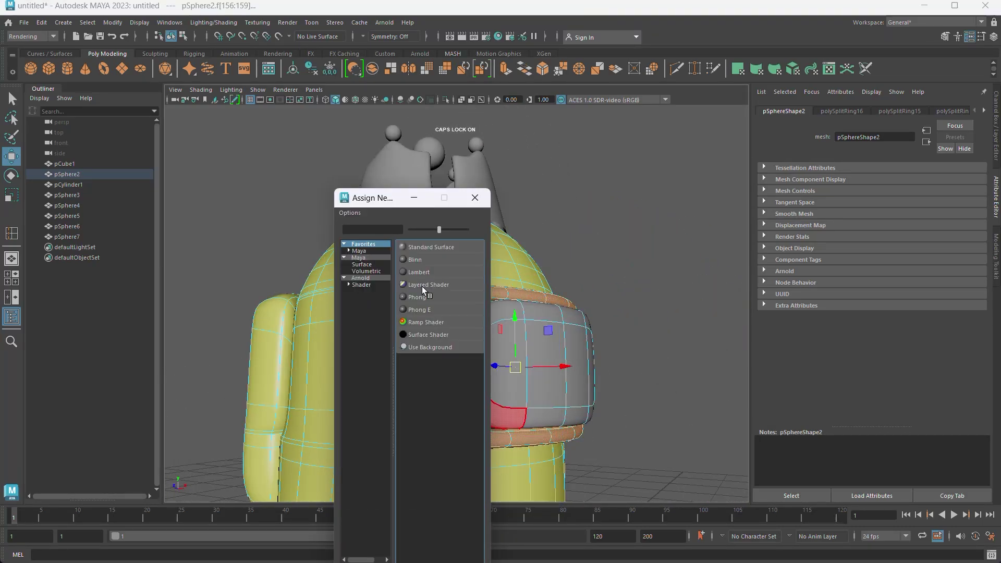
left_click(414, 291)
left_click(852, 239)
left_click_drag(860, 284, 791, 268)
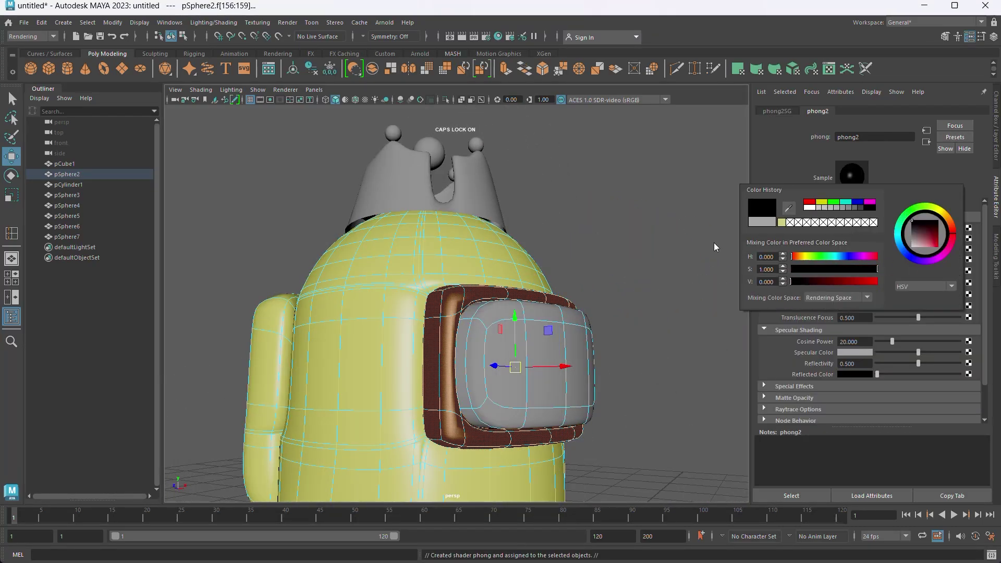
left_click(672, 253)
Step: Select all the visor's front faces
left_click_drag(648, 261, 522, 261, "alt")
right_click_drag(436, 261, 564, 230)
mouse_move(564, 230)
left_mouse_down("alt")
mouse_move(504, 360)
mouse_move(507, 376)
mouse_move(464, 340)
left_mouse_up("alt")
left_click(508, 376)
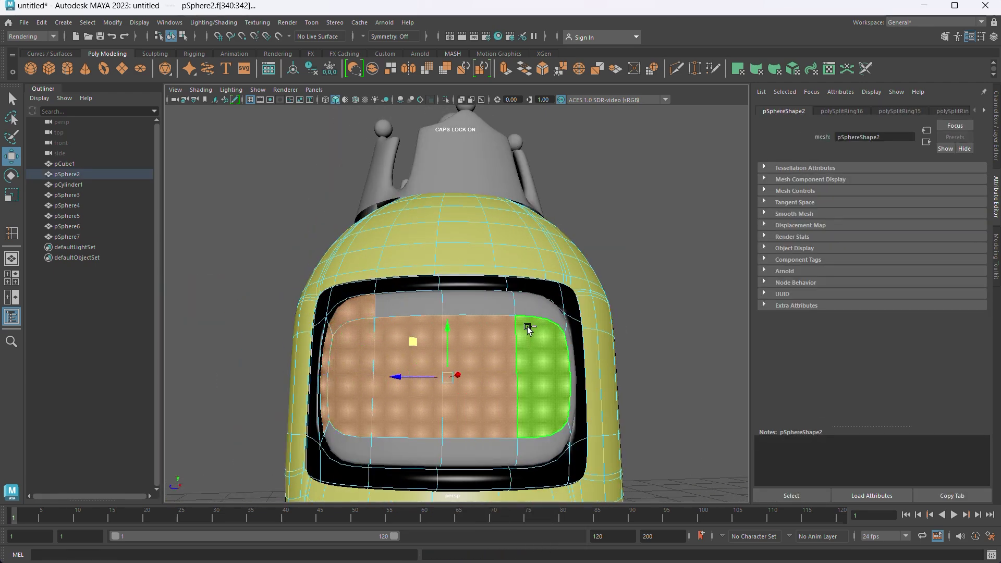
left_click(528, 328, "shift")
mouse_move(570, 404)
left_mouse_down("alt")
mouse_move(418, 392)
mouse_move(381, 261)
left_mouse_up("alt")
left_click_drag(323, 287, 600, 298, "alt")
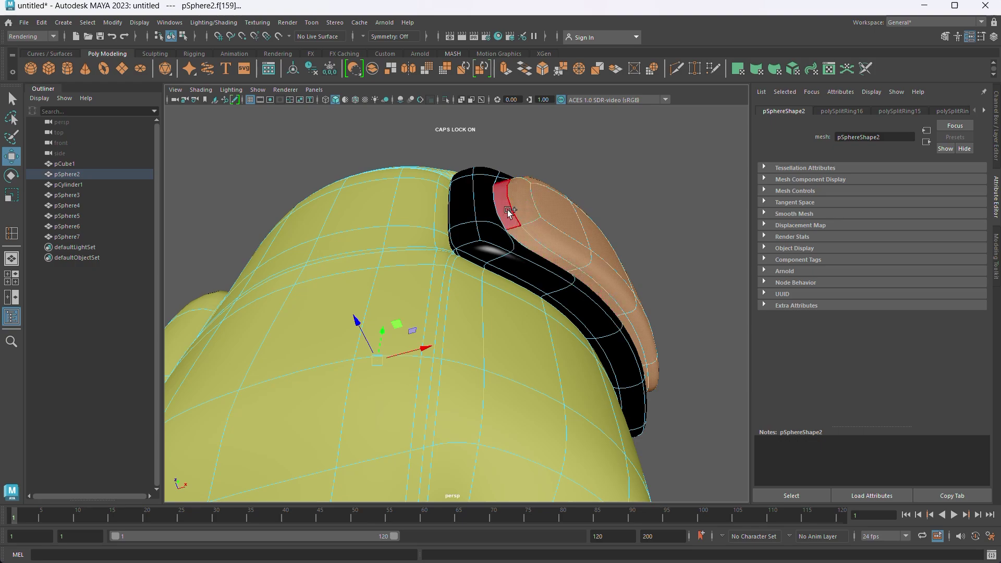
mouse_move(508, 212)
left_mouse_down("alt")
mouse_move(553, 355)
mouse_move(580, 377)
mouse_move(481, 368)
left_mouse_up("alt")
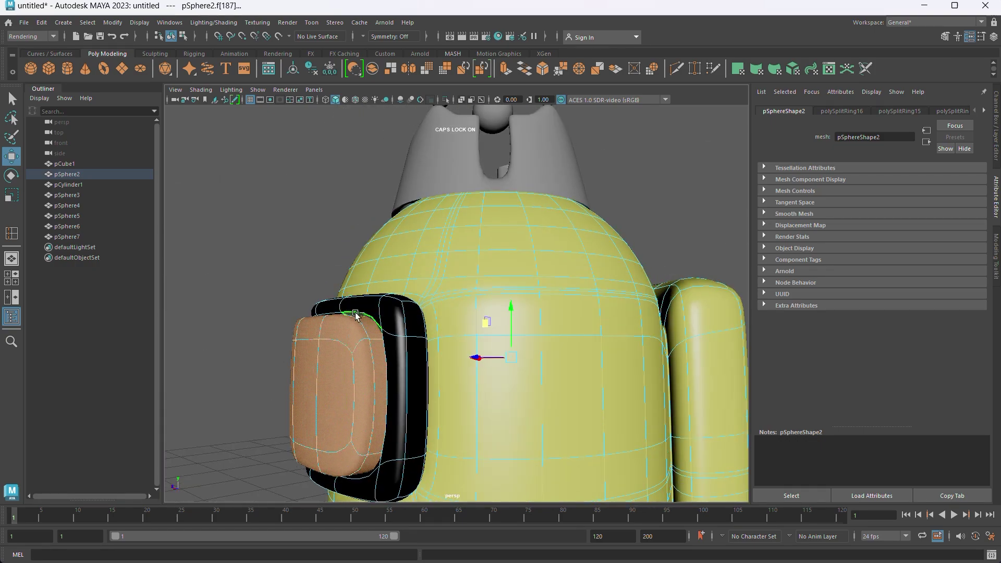
mouse_move(356, 315)
left_mouse_down("alt")
mouse_move(529, 342)
mouse_move(464, 304)
mouse_move(529, 339)
mouse_move(481, 353)
left_mouse_up("alt")
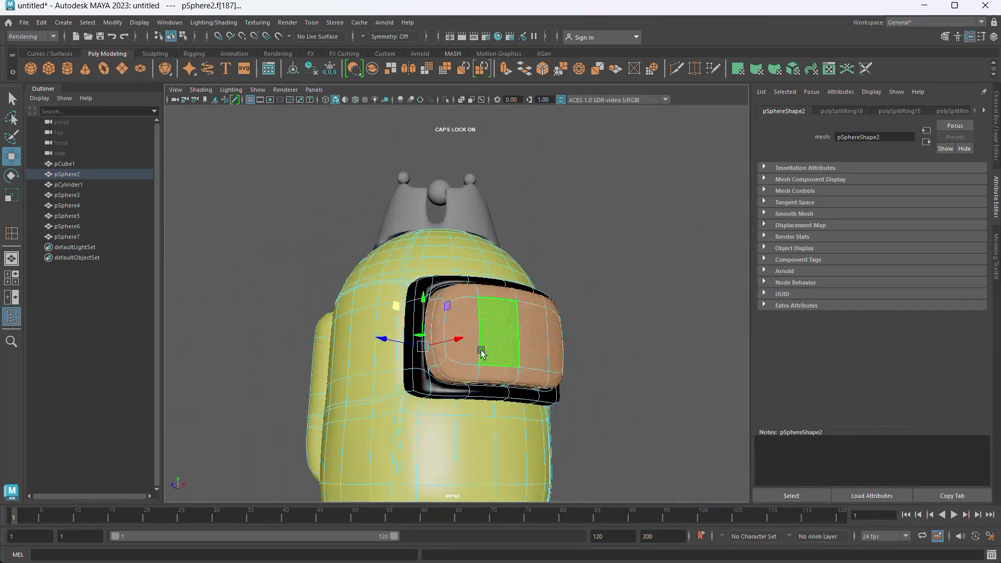
Step: Assign the visor faces a new Phong material, phong3, tinted saturated cyan
right_click_drag(481, 353, 510, 512)
left_click(445, 318)
left_click(850, 227)
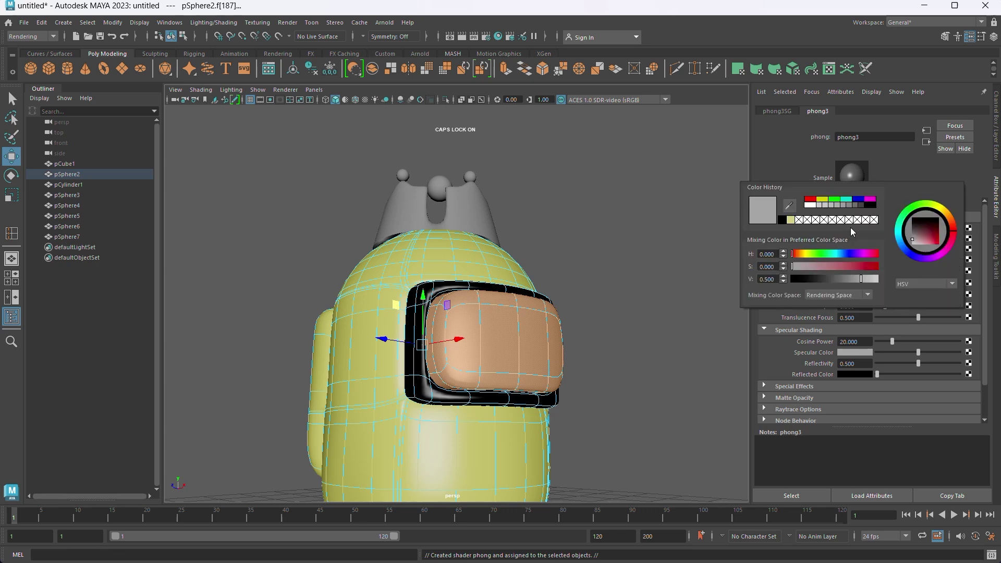
left_click_drag(838, 264, 850, 264)
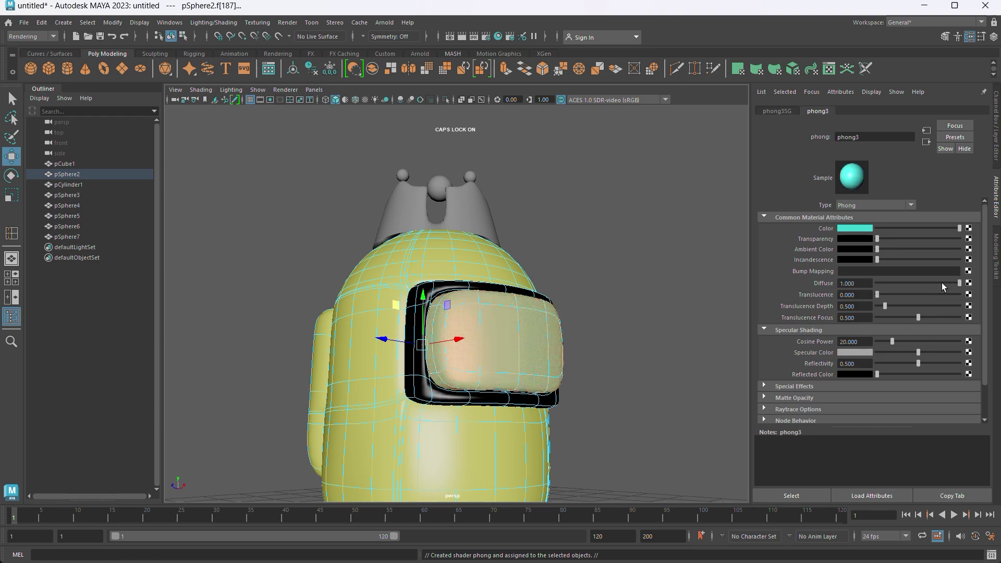
left_click(559, 230)
scroll(624, 364, "down", 5)
left_click_drag(623, 364, 277, 371, "alt")
scroll(447, 306, "up", 5)
Step: Restore the previous visor face selection with undo
left_click_drag(447, 306, 696, 355, "alt")
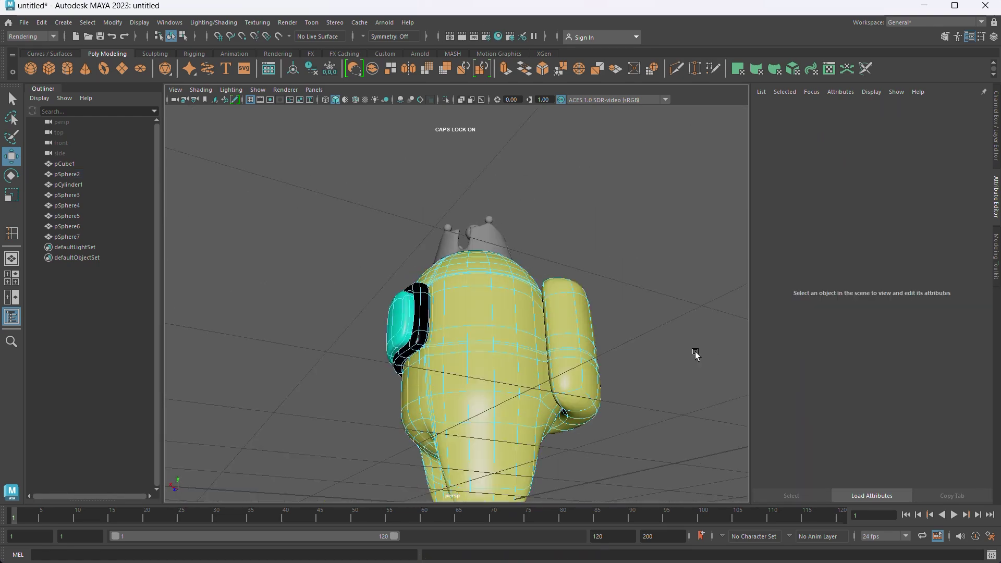
key("ctrl+z")
mouse_move(637, 405)
left_mouse_down("alt")
mouse_move(496, 385)
mouse_move(401, 401)
left_mouse_up("alt")
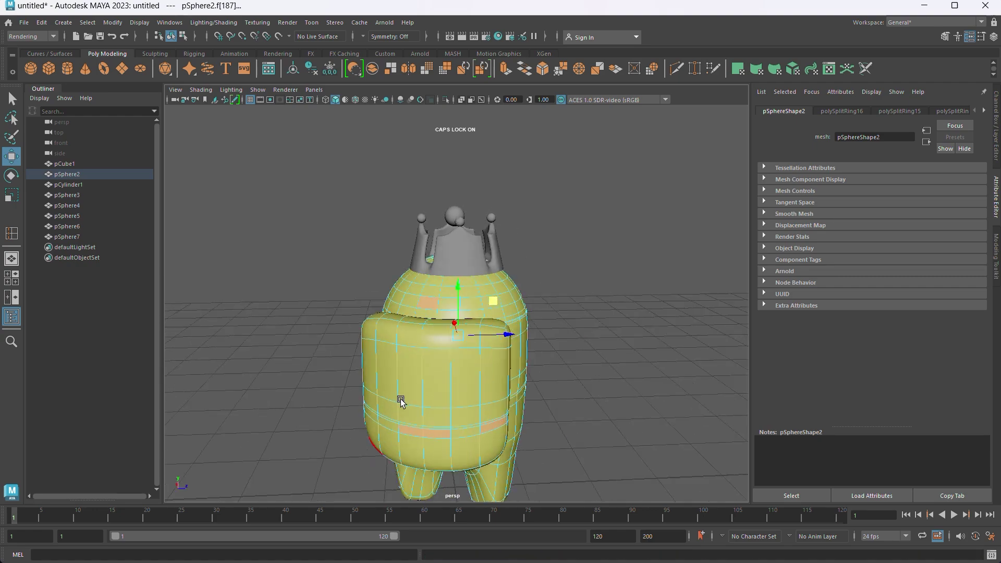
scroll(401, 400, "up", 3)
left_click_drag(459, 384, 488, 409, "alt")
key("ctrl+z")
scroll(478, 391, "up", 3)
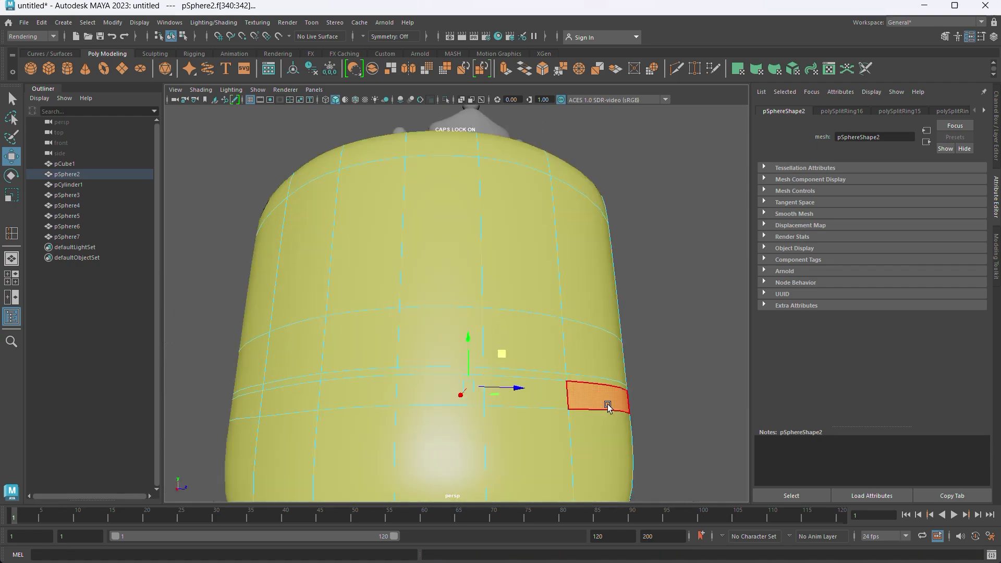
scroll(607, 405, "down", 5)
mouse_move(567, 424)
left_mouse_down("alt")
mouse_move(706, 409)
mouse_move(577, 402)
left_mouse_up("alt")
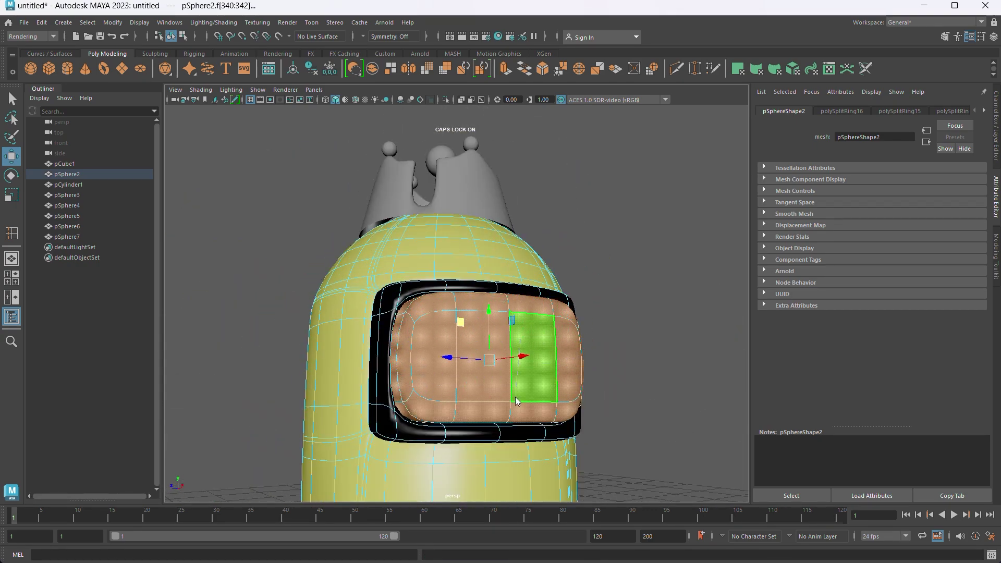
Step: Reapply phong3 to the visor faces with colour H 180, S 0.865, V 1.0
right_click_drag(517, 401, 522, 527)
left_click(855, 229)
mouse_move(683, 401)
left_mouse_down()
mouse_move(658, 401)
mouse_move(681, 402)
left_mouse_up()
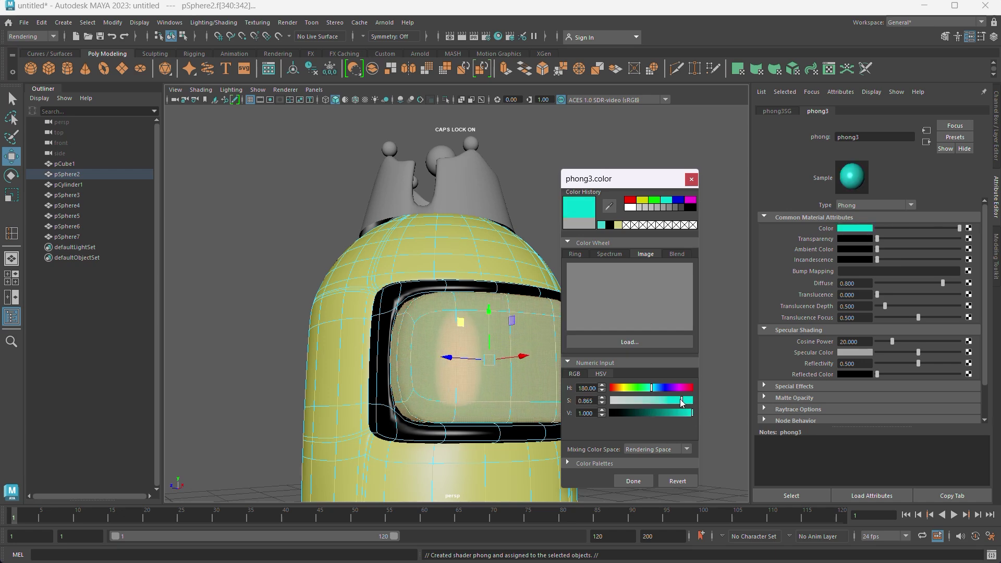
left_click(692, 179)
left_click(646, 242)
scroll(645, 242, "down", 5)
mouse_move(645, 241)
left_mouse_down("alt")
mouse_move(584, 399)
mouse_move(574, 380)
left_mouse_up("alt")
Step: Darken the rim's phong2 colour to a near-black value of 0.081
left_click(468, 333)
left_click(985, 111)
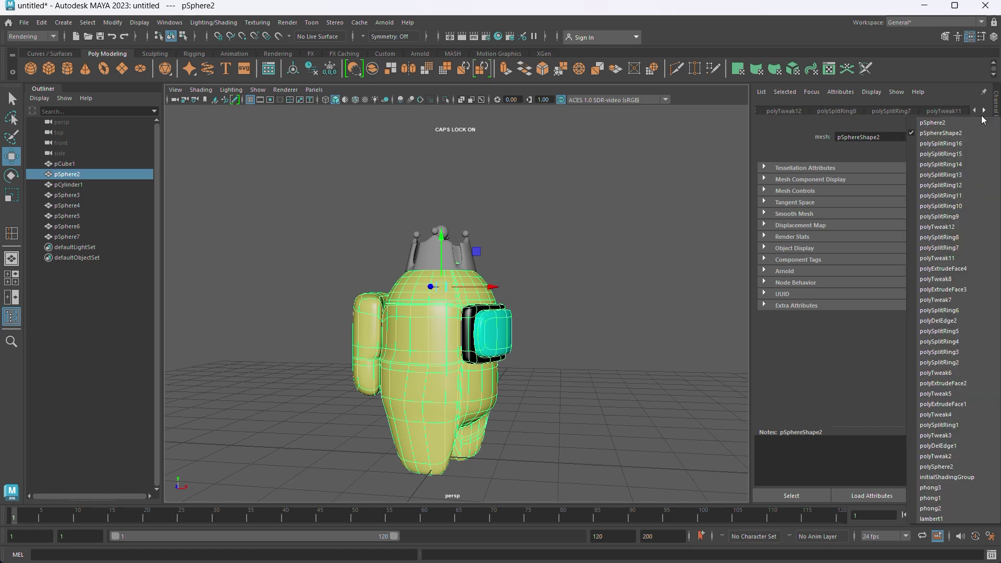
left_click(910, 111)
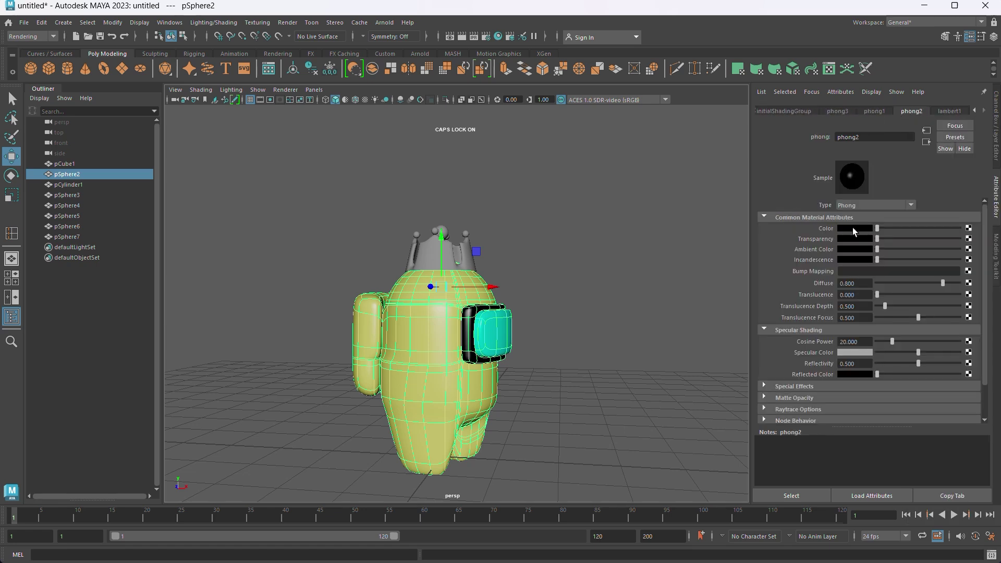
left_click(853, 227)
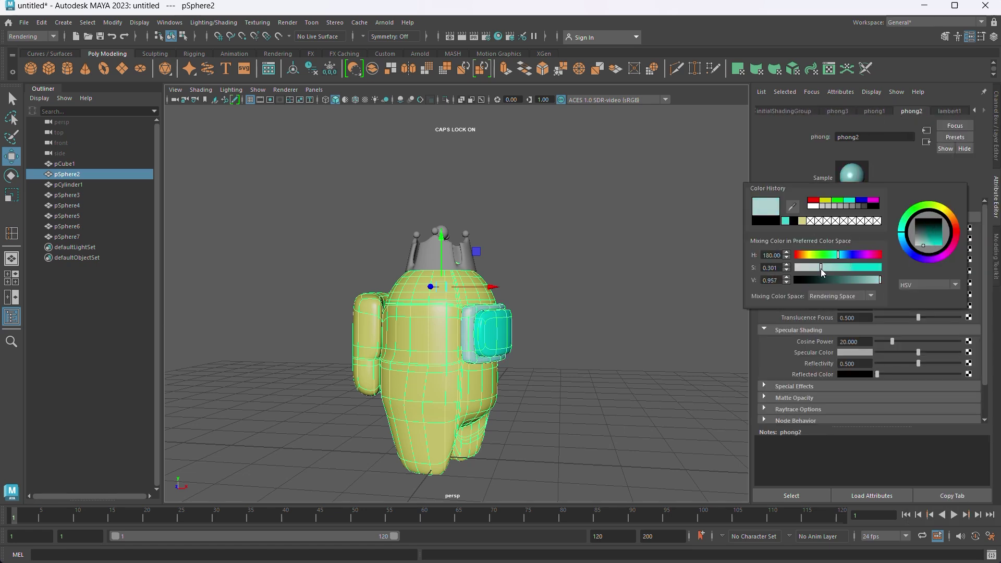
left_click_drag(829, 282, 810, 255)
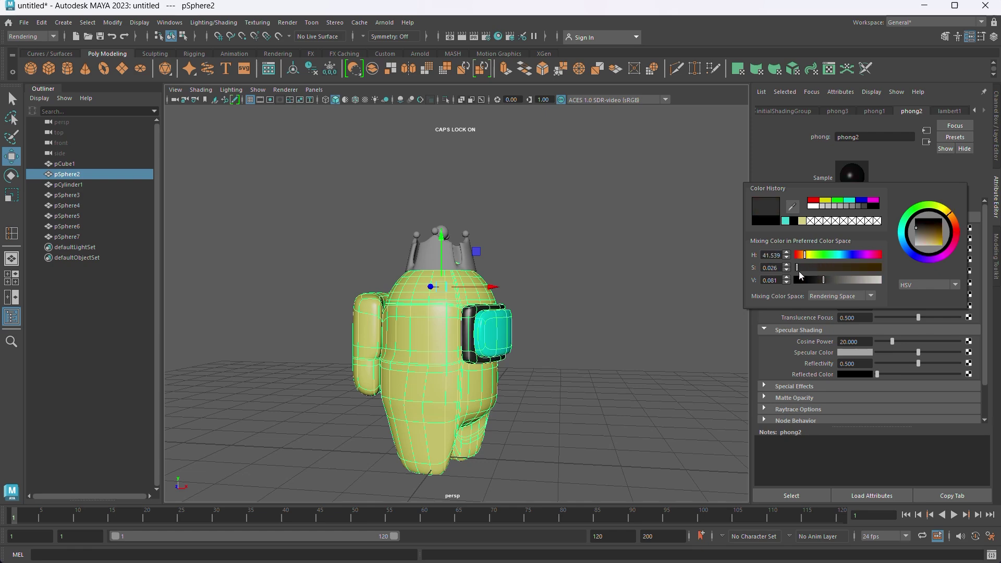
left_click(652, 313)
mouse_move(652, 313)
left_mouse_down("alt")
mouse_move(510, 307)
mouse_move(683, 339)
left_mouse_up("alt")
Step: Give the crown a new Phong material coloured gold-orange (H 34.6, S 0.66)
left_click(430, 230)
right_click_drag(485, 214, 484, 468)
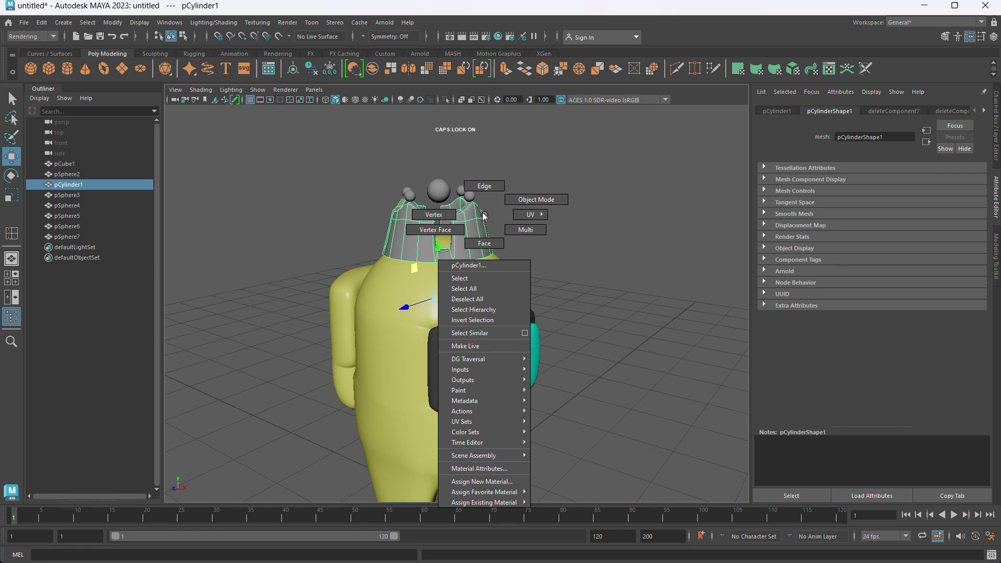
right_click_drag(471, 219, 476, 460)
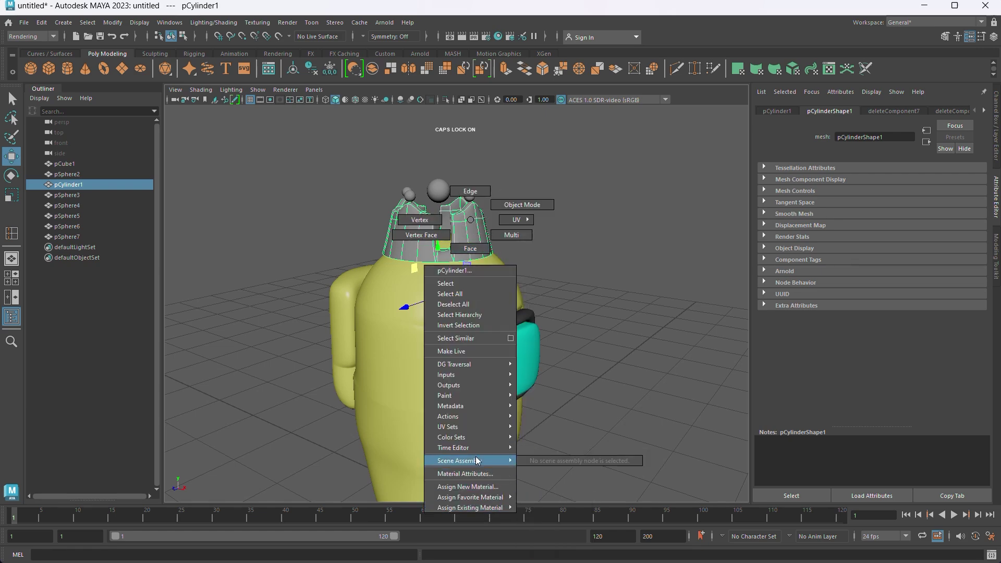
left_click(477, 488)
left_click(433, 295)
left_click(856, 228)
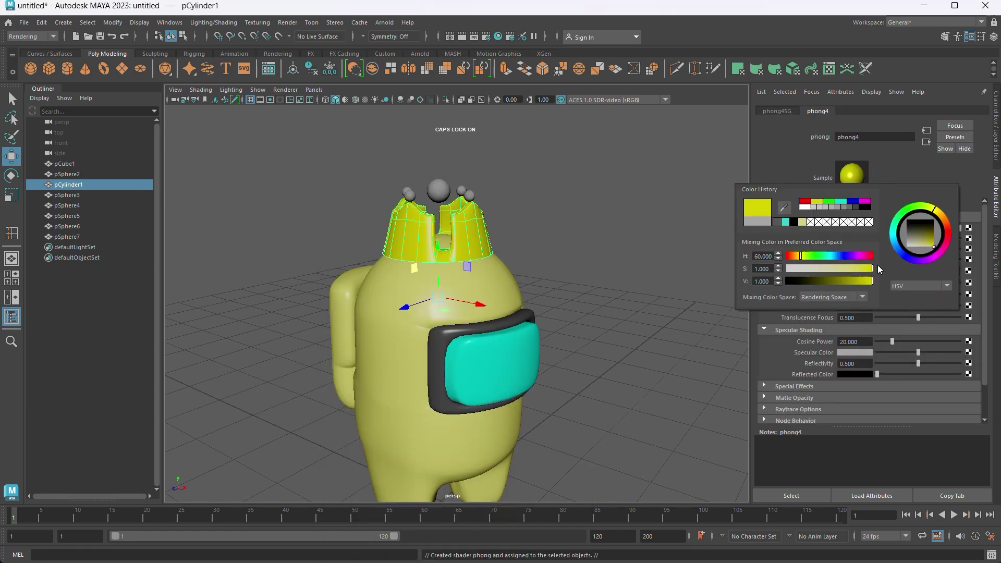
mouse_move(874, 270)
left_mouse_down()
mouse_move(852, 281)
mouse_move(951, 218)
left_mouse_up()
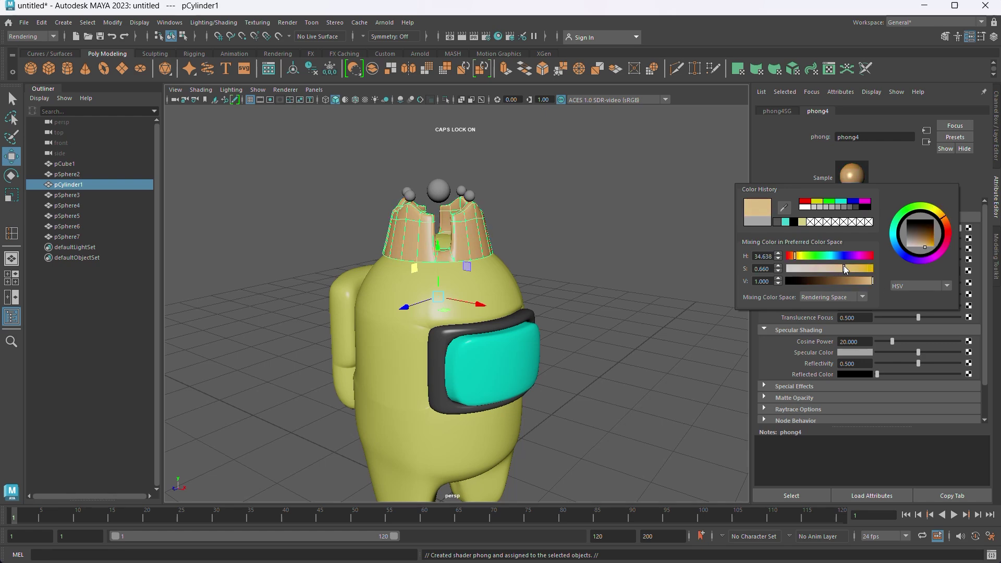
left_click(630, 230)
Step: Give the four small ornament spheres a new Phong material, eyedropper-sampled brown
scroll(483, 273, "down", 3)
left_click_drag(483, 273, 573, 288, "alt")
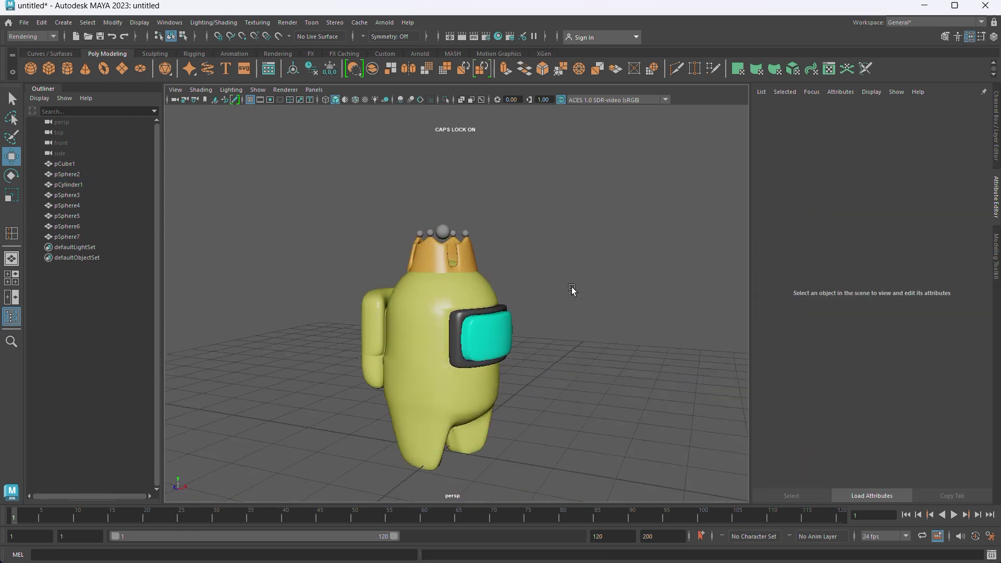
scroll(434, 192, "up", 3)
left_click(434, 192)
left_click_drag(434, 192, 481, 225, "alt")
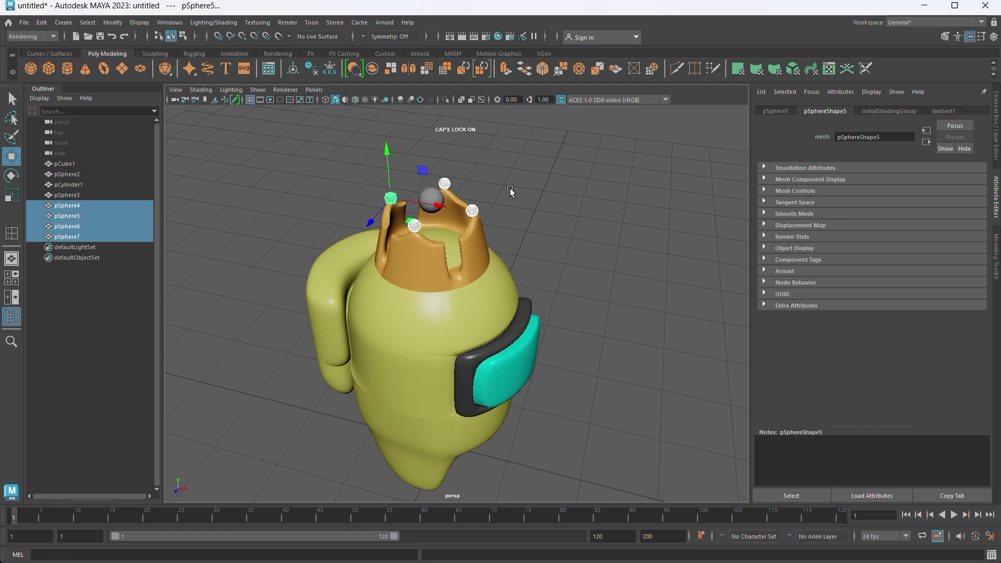
right_click_drag(511, 192, 514, 362)
left_click(498, 318)
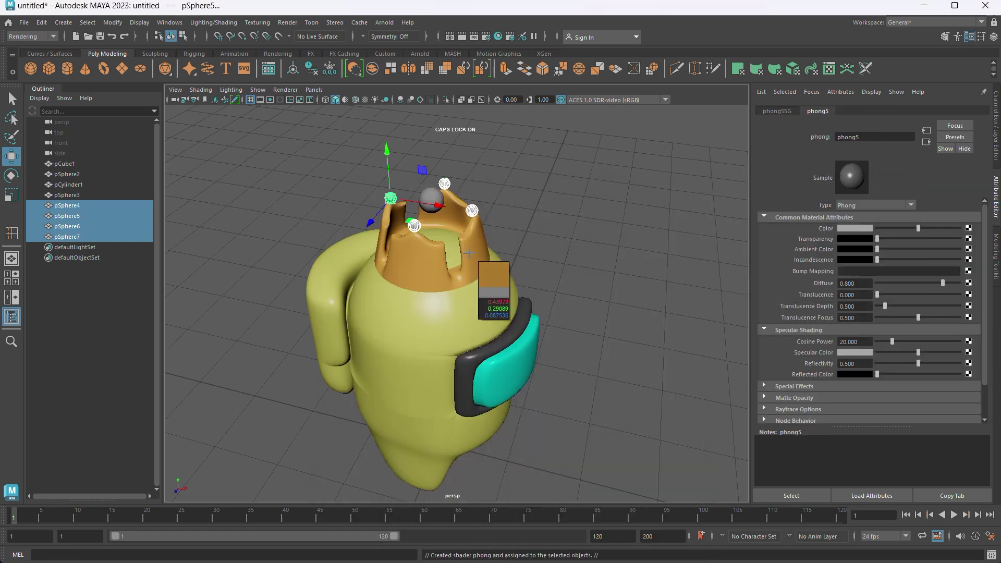
left_click(531, 236)
mouse_move(531, 236)
left_mouse_down("alt")
mouse_move(436, 198)
mouse_move(471, 270)
mouse_move(442, 283)
left_mouse_up("alt")
Step: Give the large top sphere pSphere3 a new pale cyan Phong material
left_click(436, 198)
key("space")
key("space")
right_click_drag(581, 230, 585, 437)
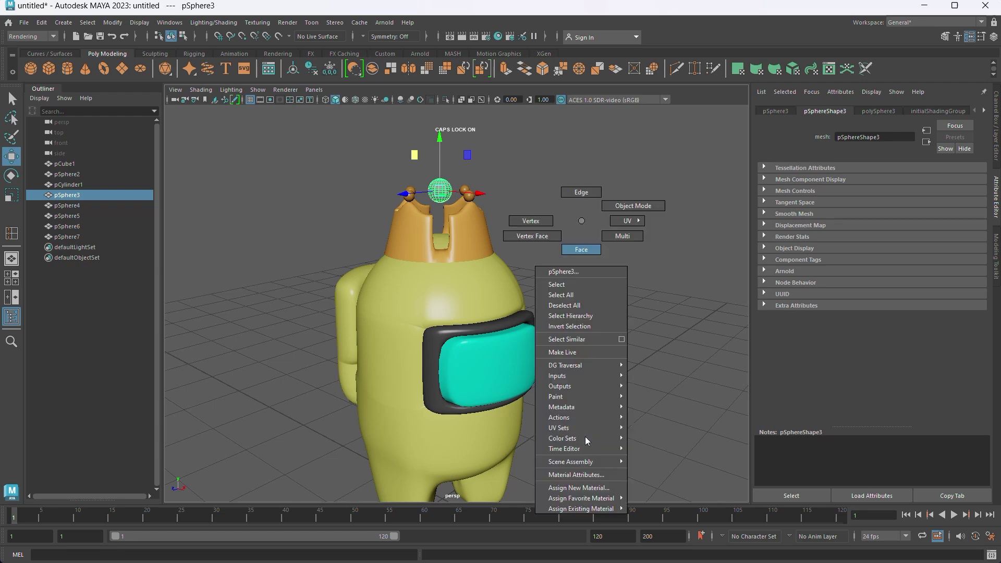
left_click(465, 298)
left_click(855, 228)
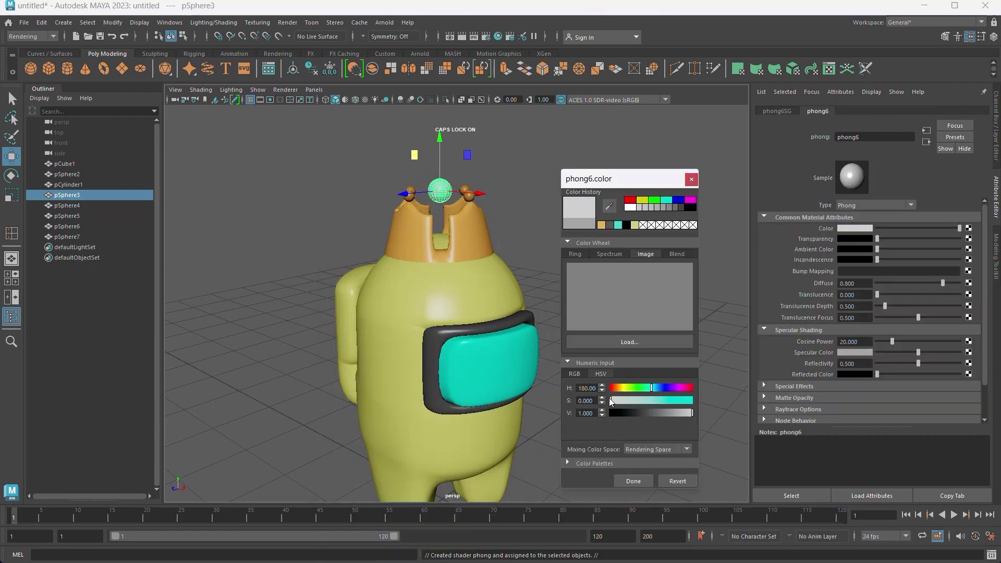
left_click(681, 171)
key("ctrl+z")
left_click(628, 193)
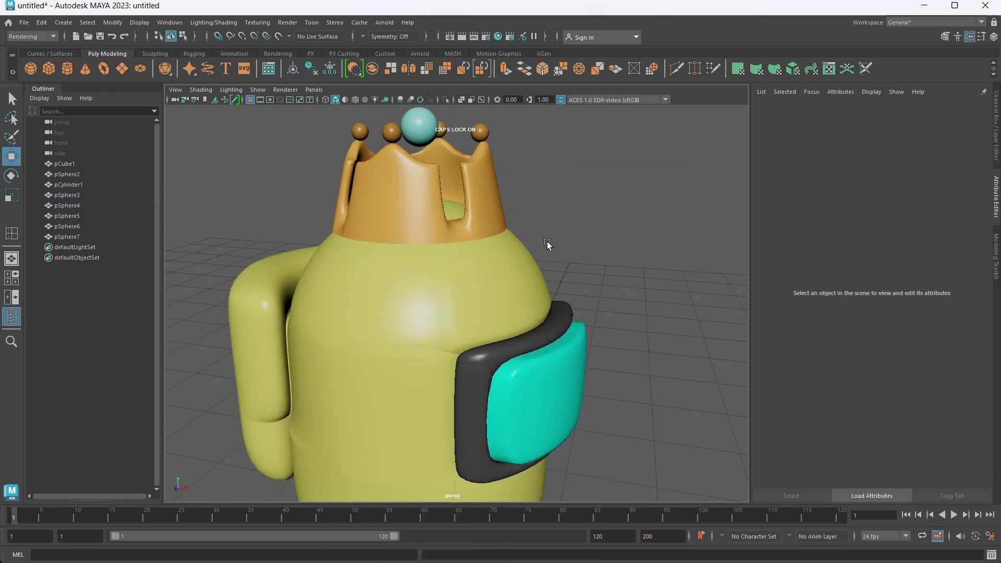
mouse_move(628, 192)
left_mouse_down("alt")
mouse_move(528, 252)
mouse_move(412, 287)
mouse_move(497, 359)
mouse_move(559, 376)
left_mouse_up("alt")
scroll(559, 376, "up", 3)
mouse_move(494, 360)
left_mouse_down("alt")
mouse_move(451, 365)
mouse_move(409, 333)
mouse_move(456, 338)
left_mouse_up("alt")
scroll(498, 230, "up", 2)
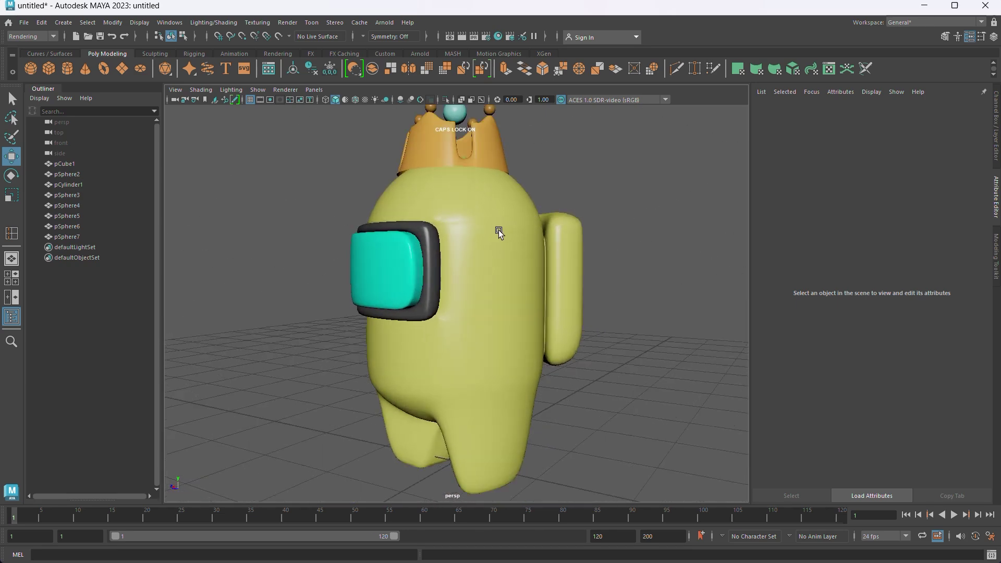
left_click_drag(499, 230, 609, 244, "alt")
key("Caps_Lock")
left_click_drag(565, 295, 555, 302, "alt")
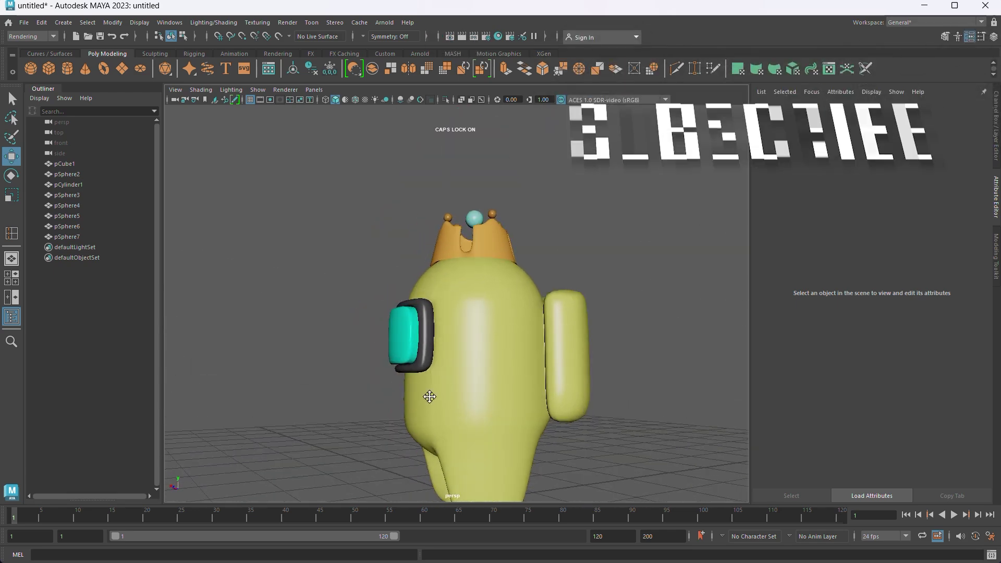
mouse_move(430, 397)
left_mouse_down("alt")
mouse_move(407, 340)
mouse_move(444, 340)
left_mouse_up("alt")
scroll(511, 226, "up", 3)
scroll(511, 225, "up", 2)
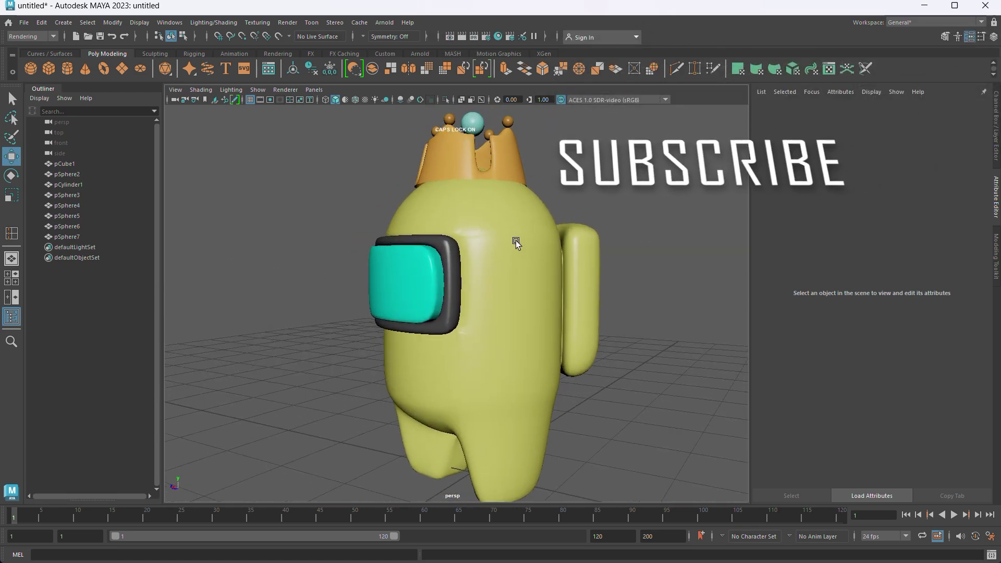
mouse_move(607, 237)
left_mouse_down("alt")
mouse_move(563, 293)
mouse_move(502, 128)
left_mouse_up("alt")
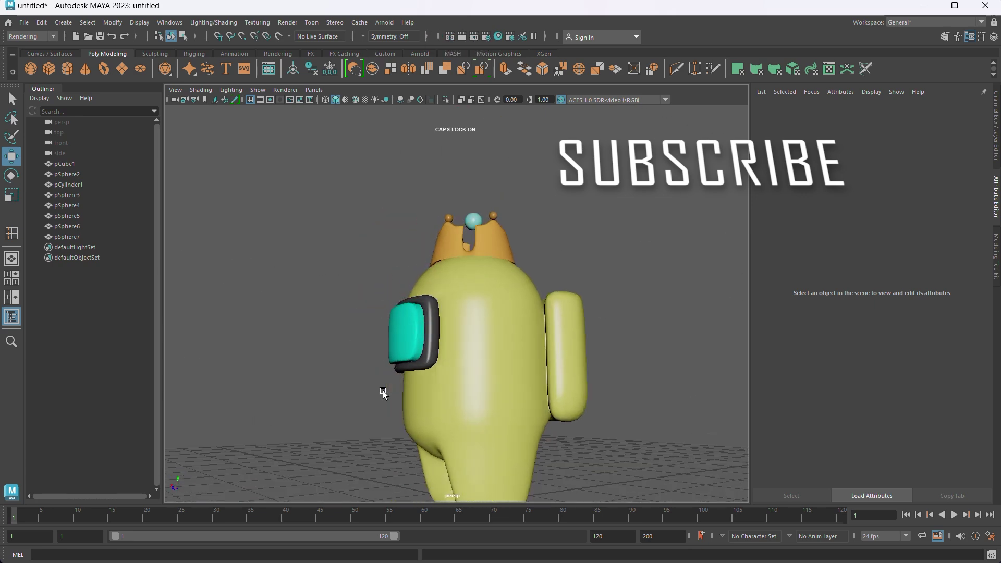
mouse_move(383, 390)
left_mouse_down("alt")
mouse_move(425, 331)
mouse_move(461, 340)
left_mouse_up("alt")
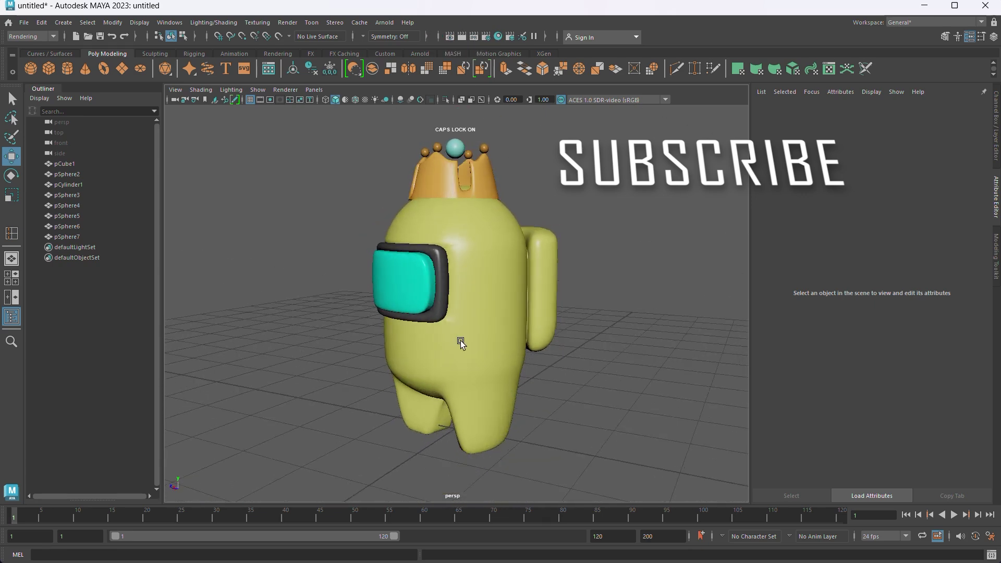
scroll(514, 224, "up", 3)
left_click_drag(513, 224, 498, 240, "alt")
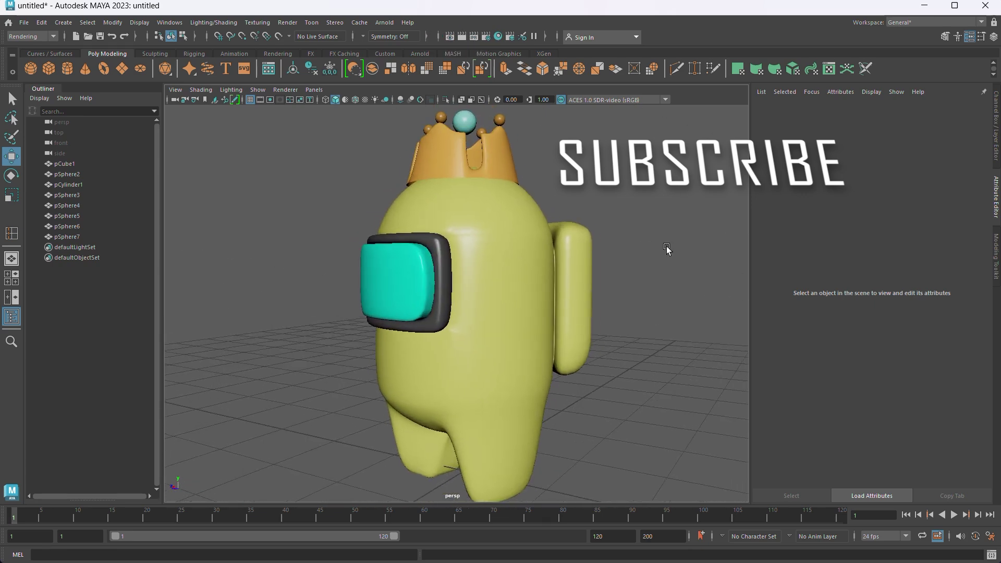
key("Caps_Lock")
mouse_move(563, 295)
left_mouse_down("alt")
mouse_move(409, 333)
mouse_move(455, 337)
left_mouse_up("alt")
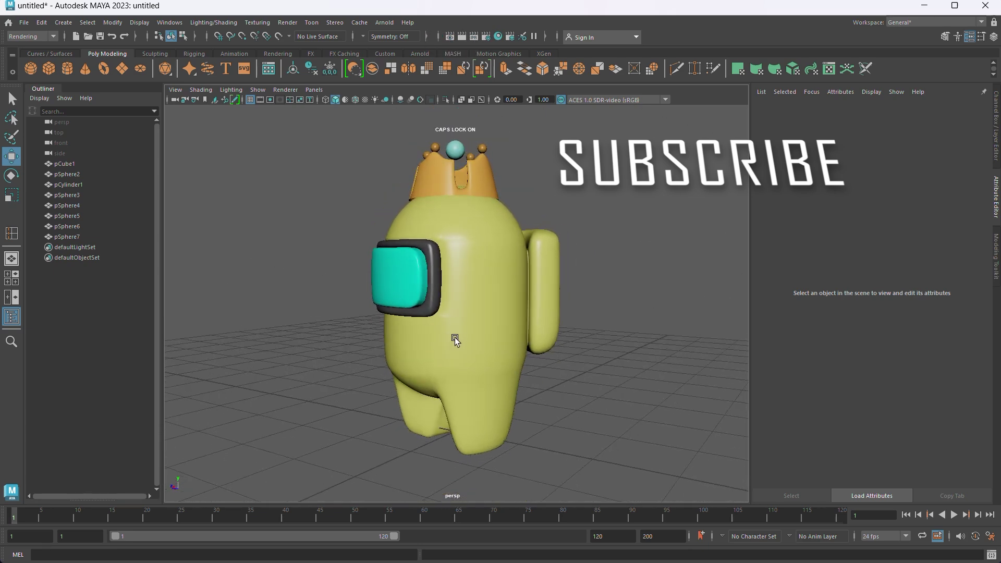